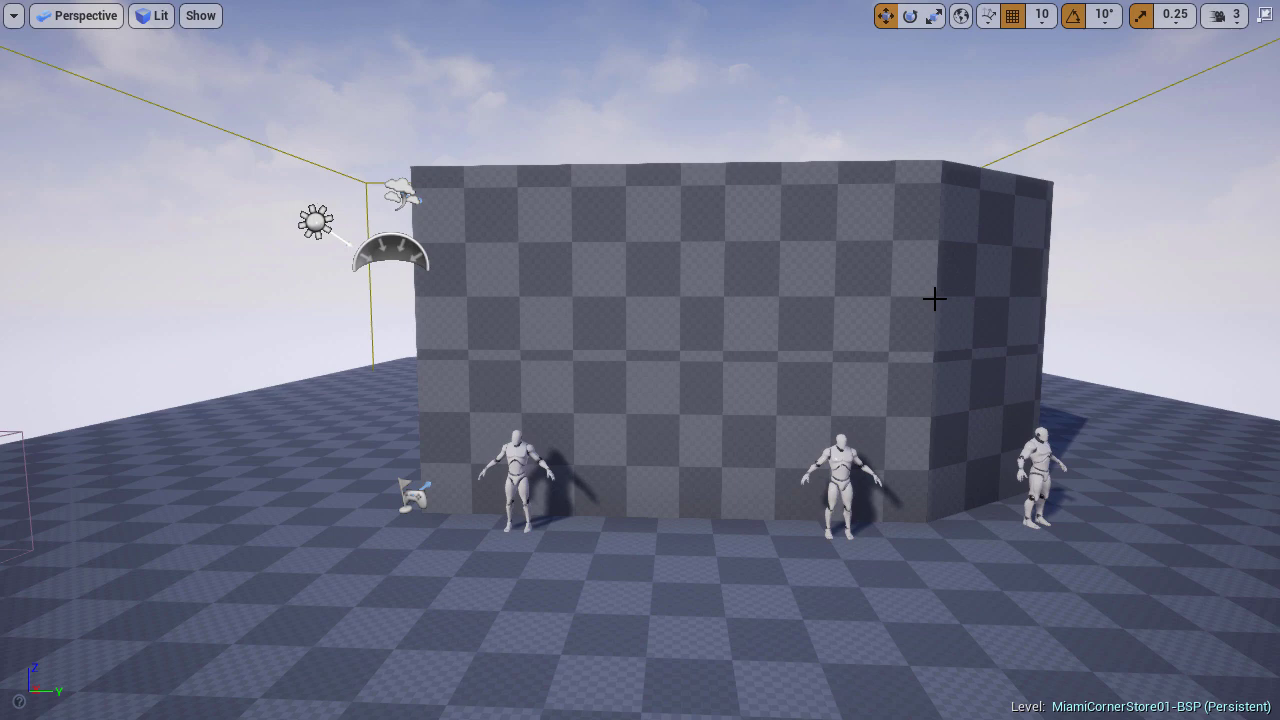
Examine the finished BSP corner store blockout from all of its outer sides
key("d")
right_click_drag(935, 299, 638, 304)
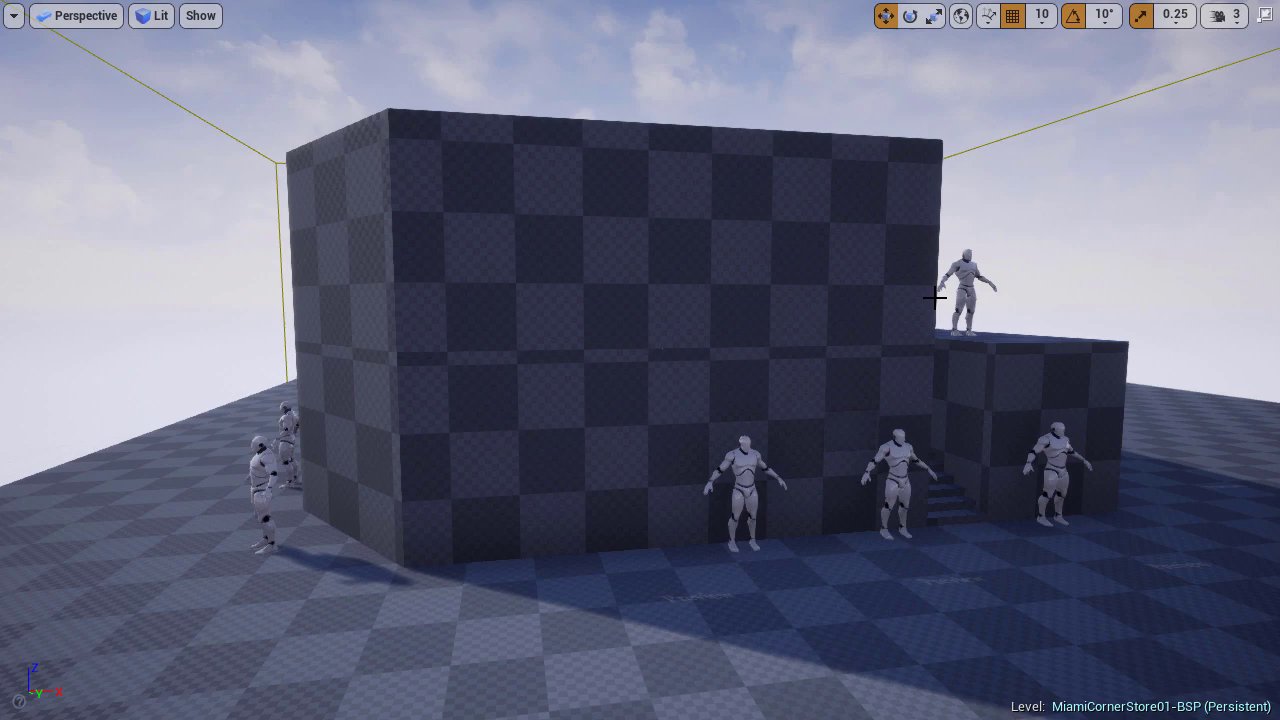
right_click_drag(934, 298, 524, 304)
right_click_drag(934, 294, 464, 286)
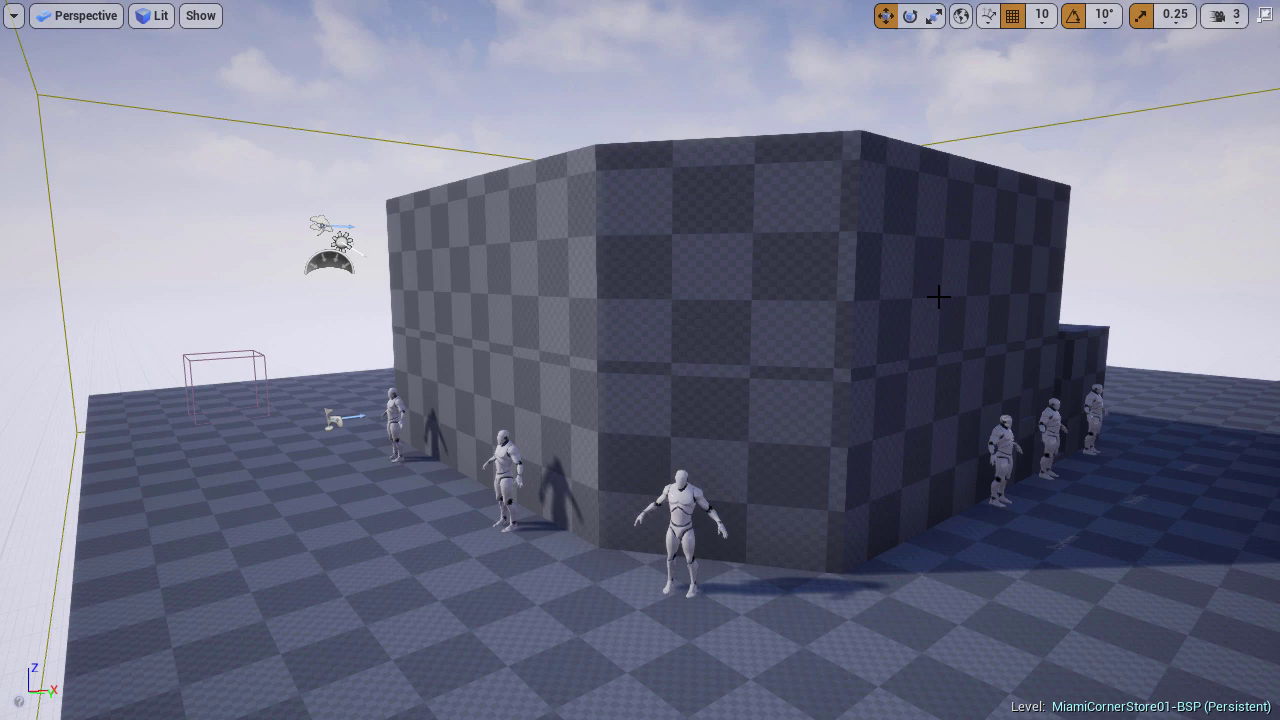
Play the level from the floor in front of the building and run the character around it and up onto the raised platform
right_click(406, 620)
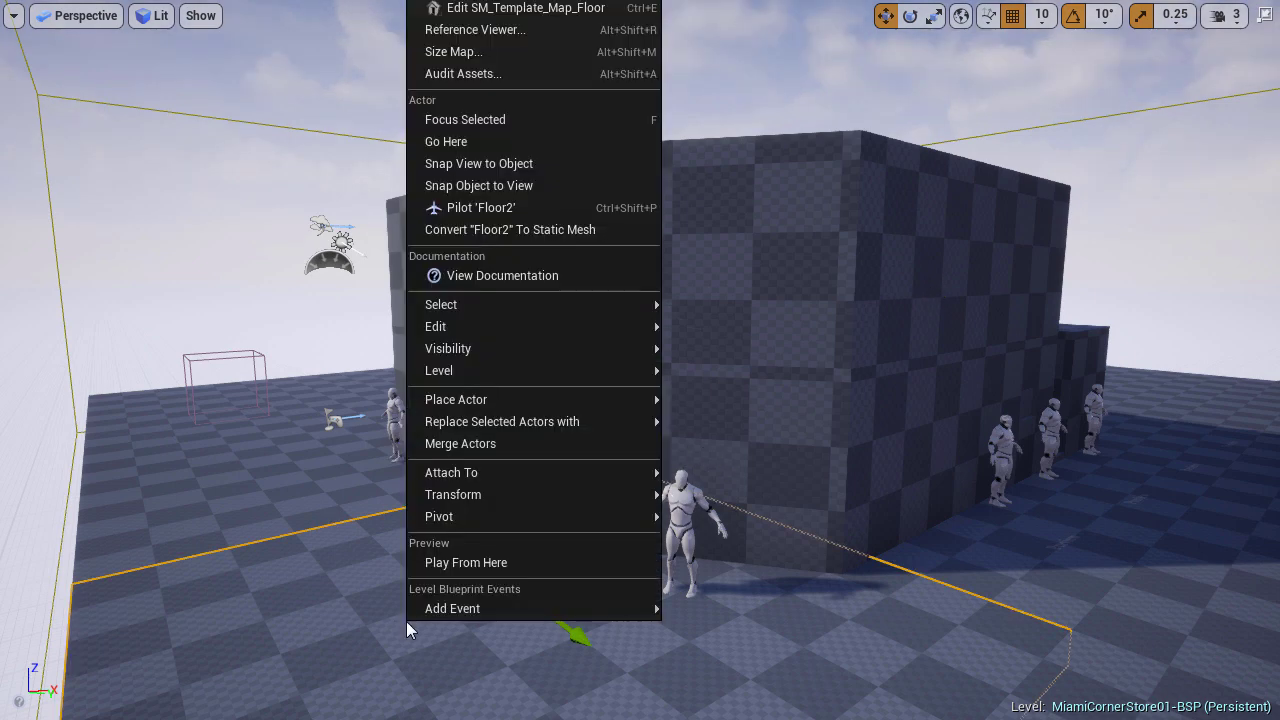
left_click(451, 563)
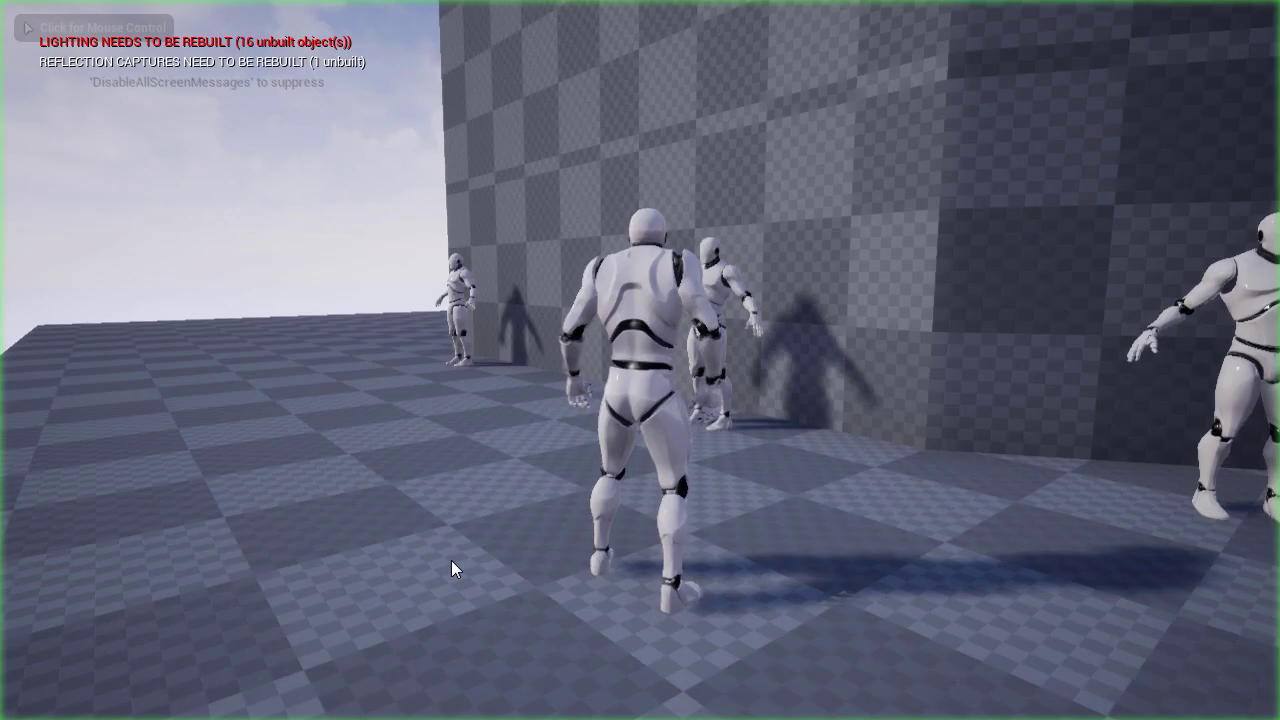
left_click(548, 506)
key("d")
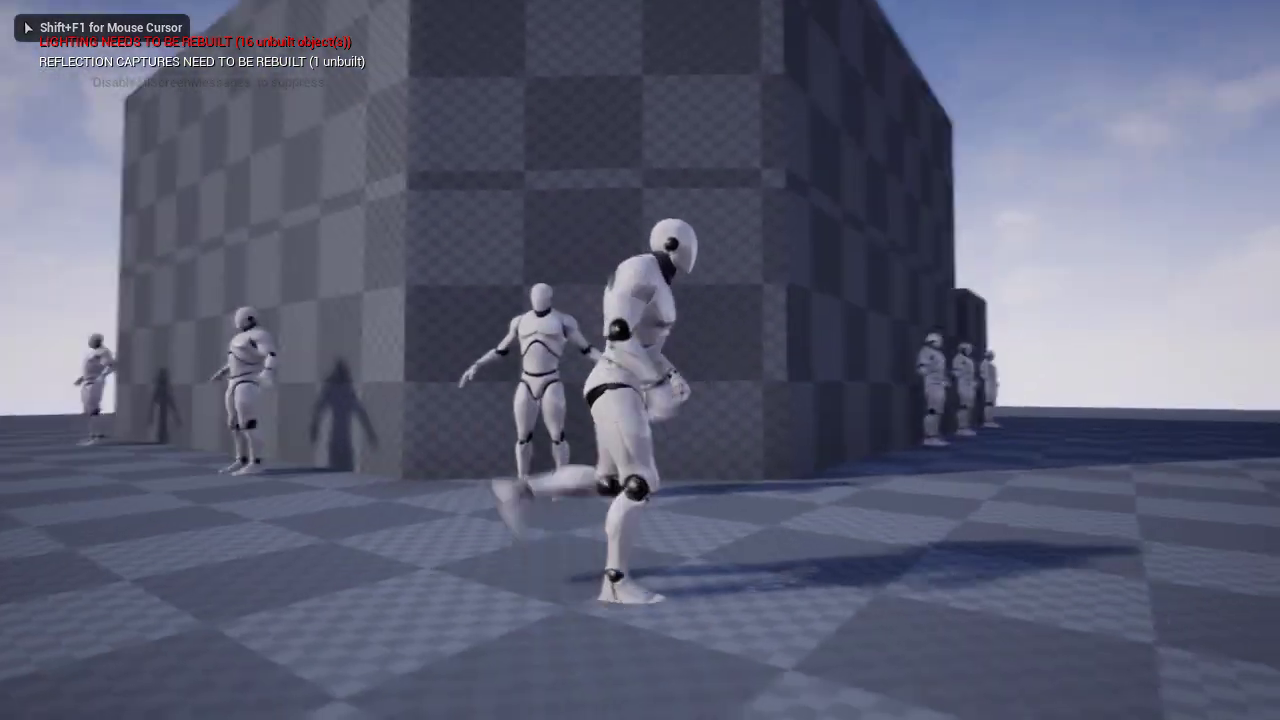
key("d")
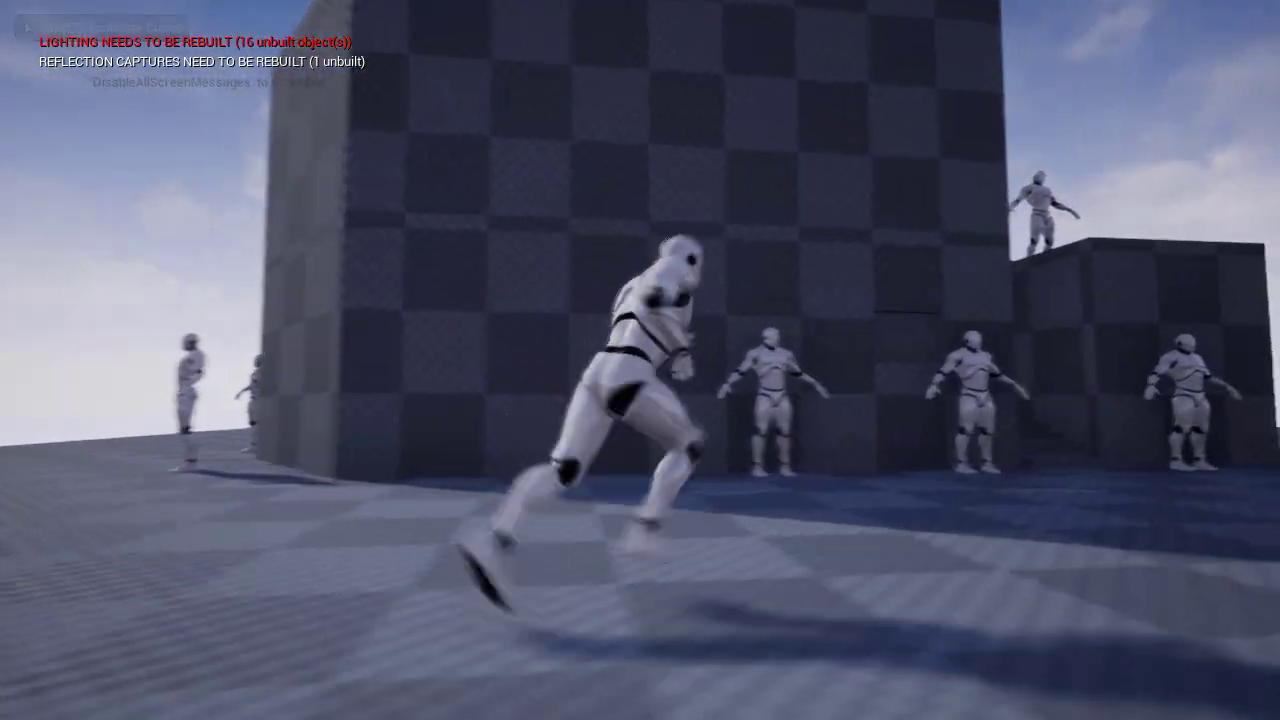
key("d")
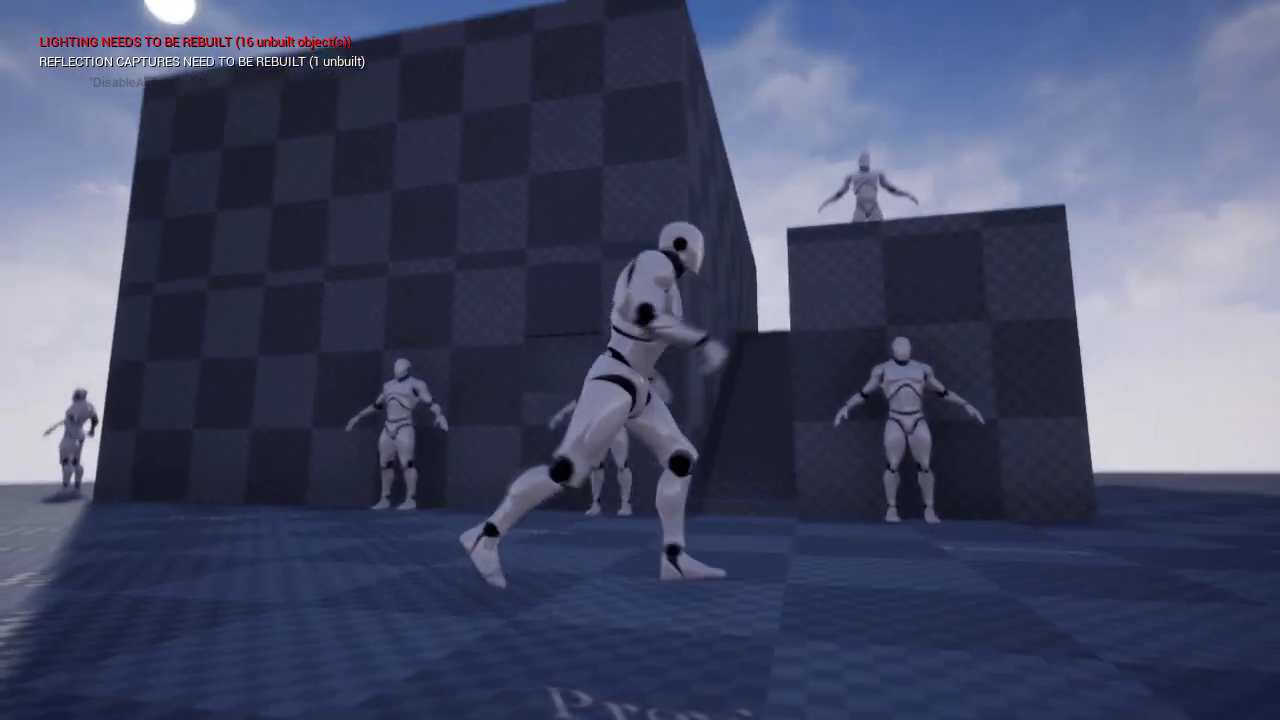
key("w")
key("w")
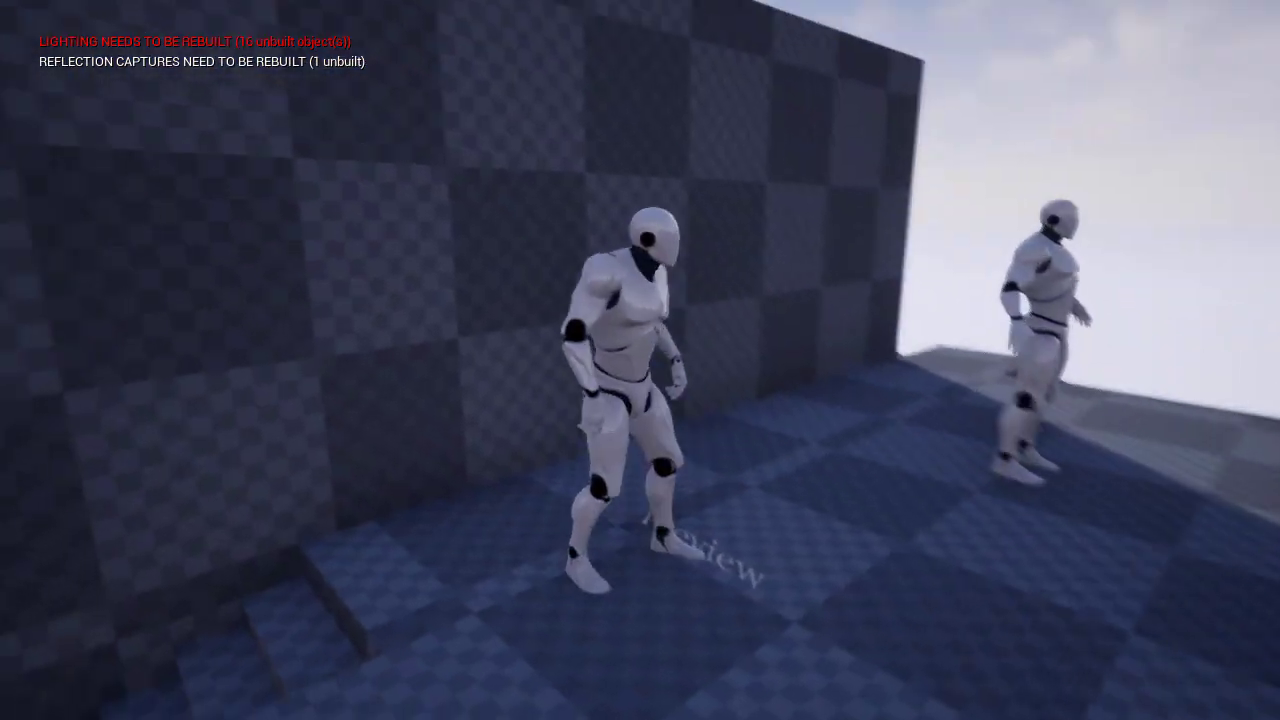
key("w")
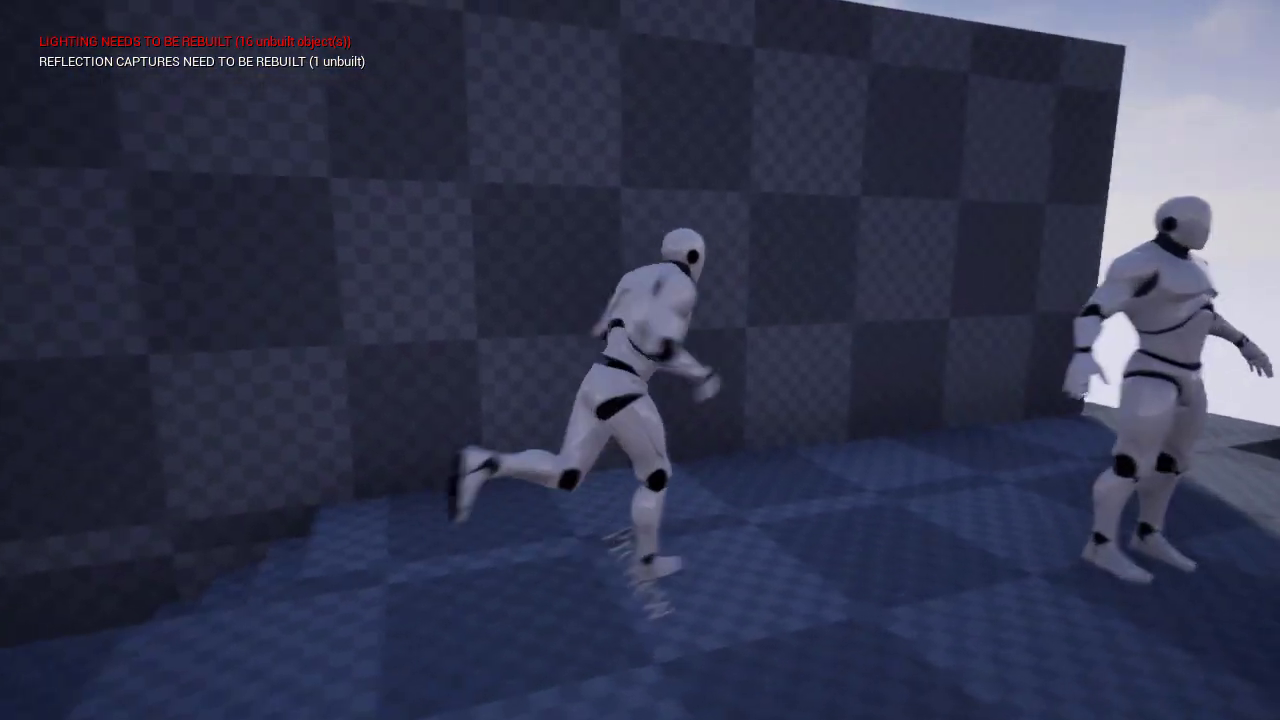
Run the character down the outdoor stairs and around the building's walls to its front corner to judge the scale
key("d")
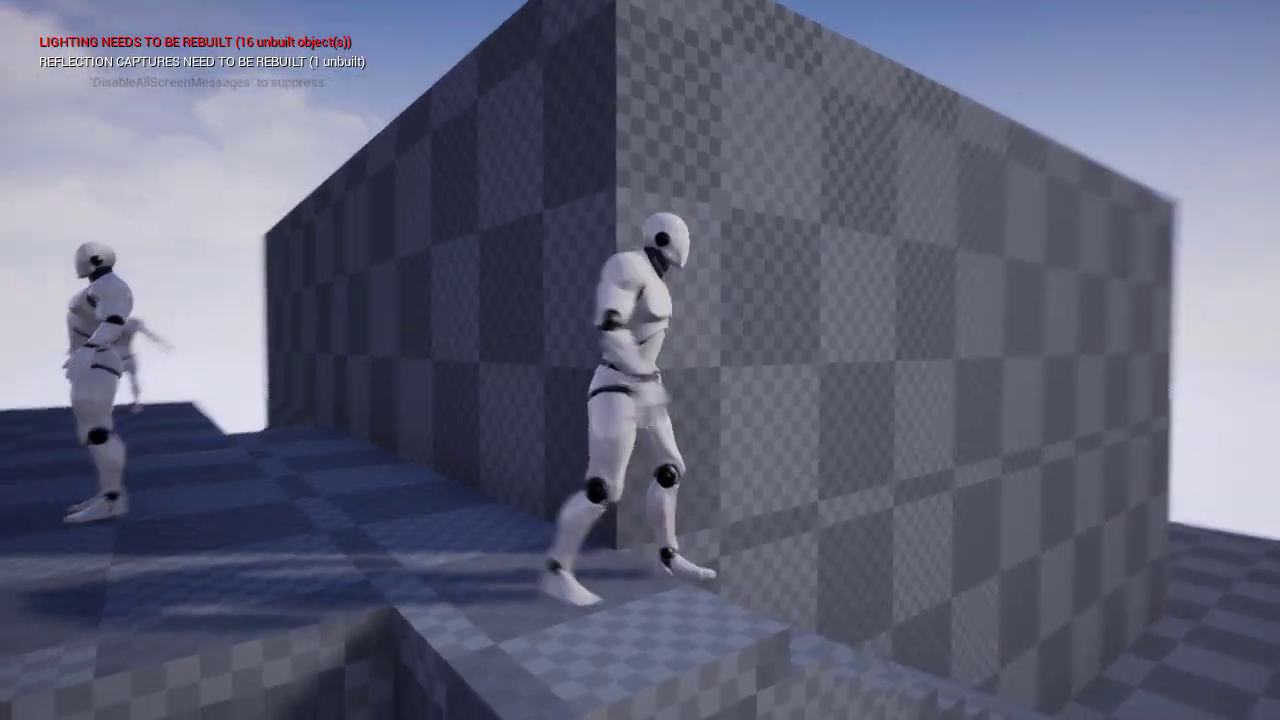
key("w")
key("d")
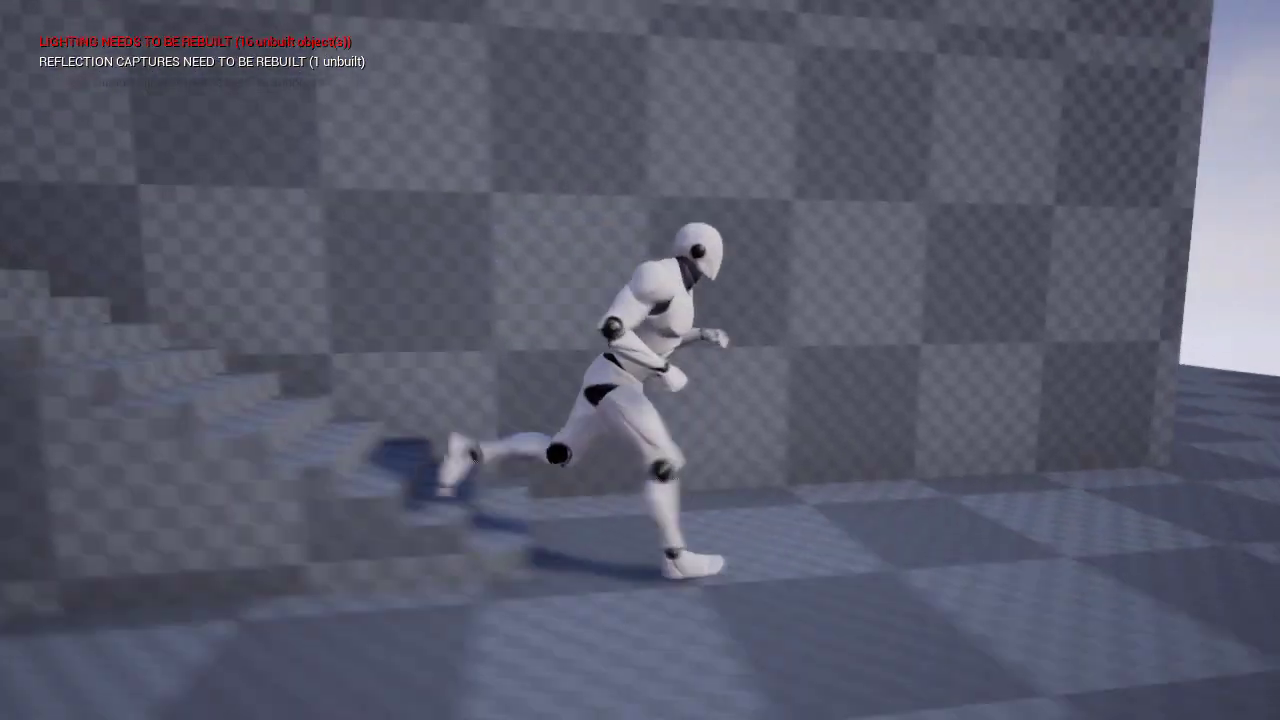
key("s")
key("a")
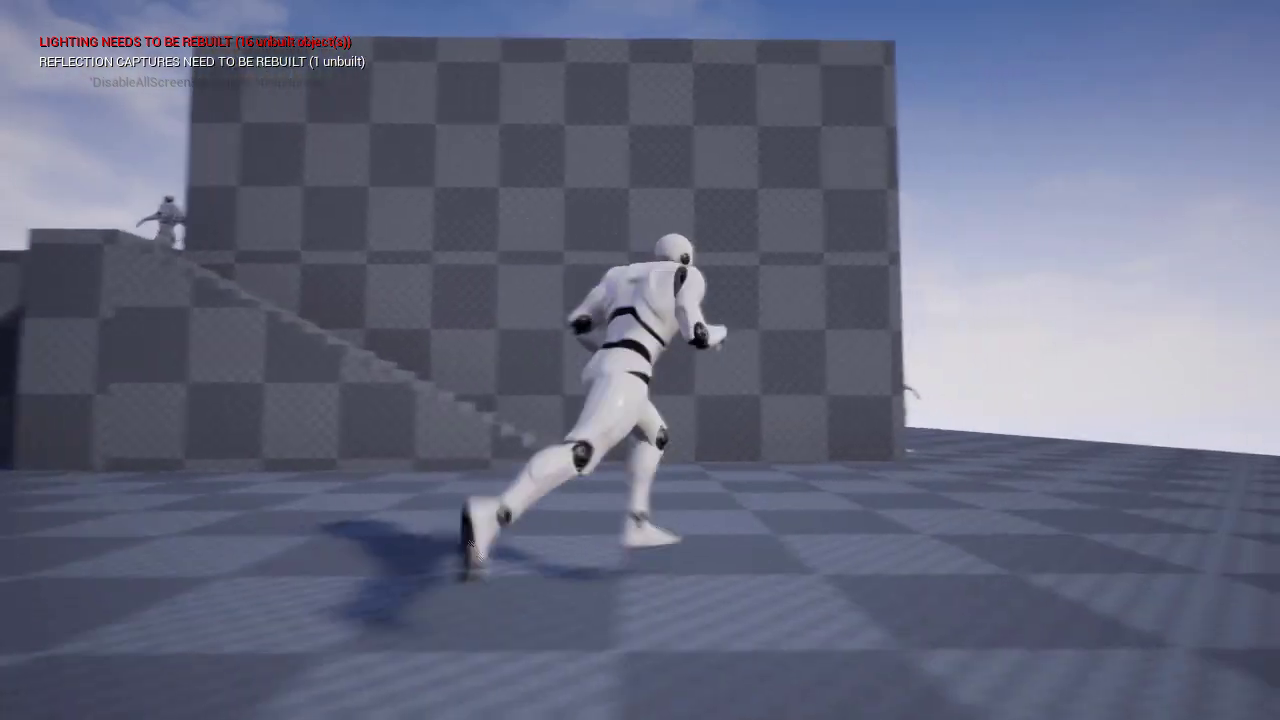
key("w")
key("d")
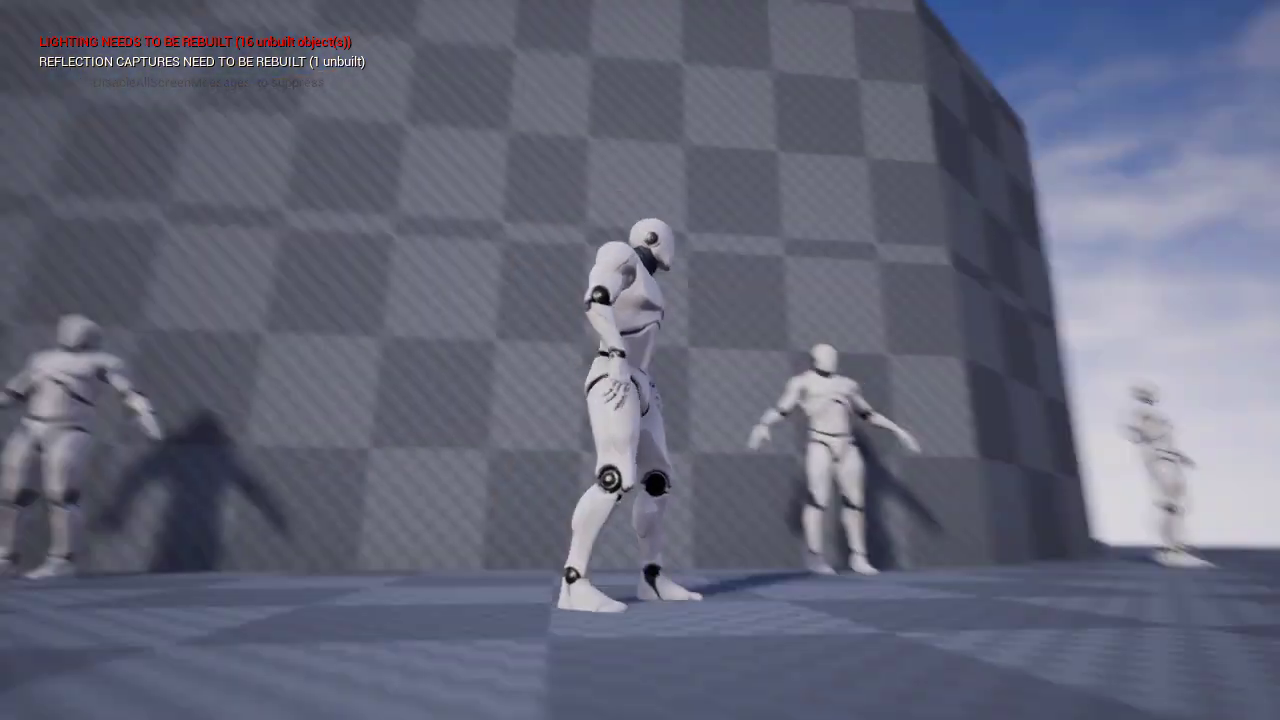
key("w")
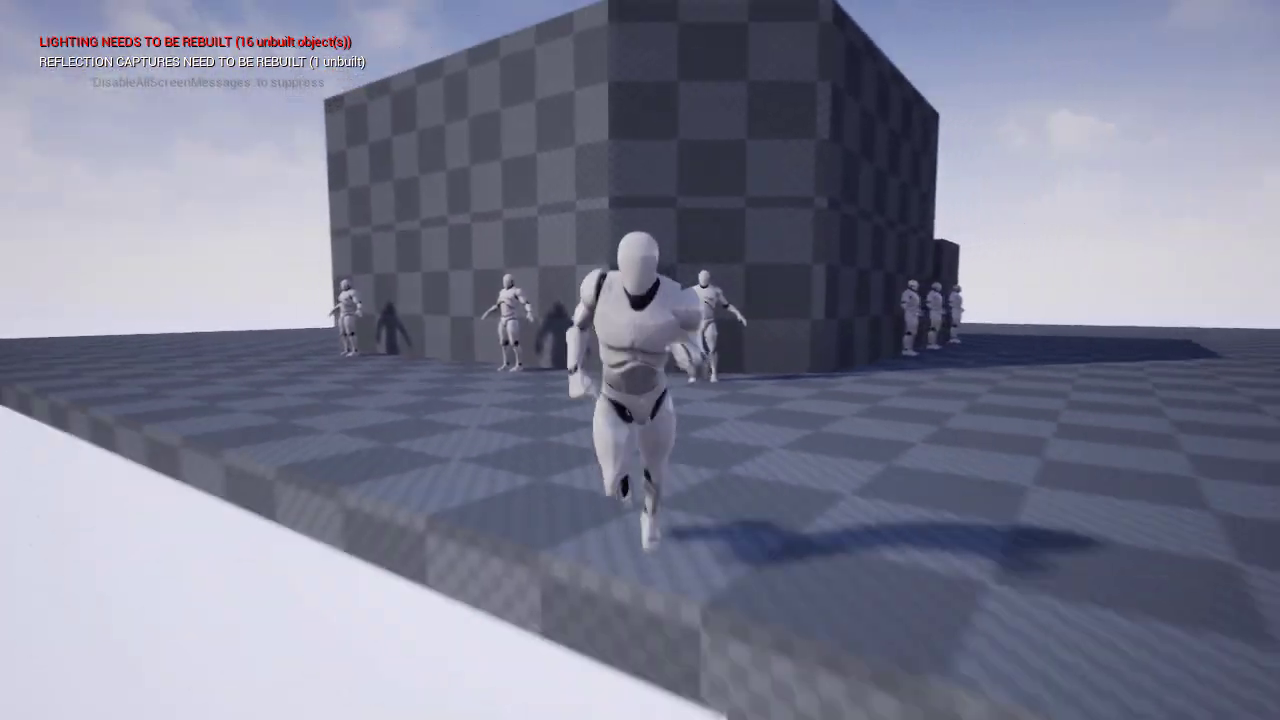
key("d")
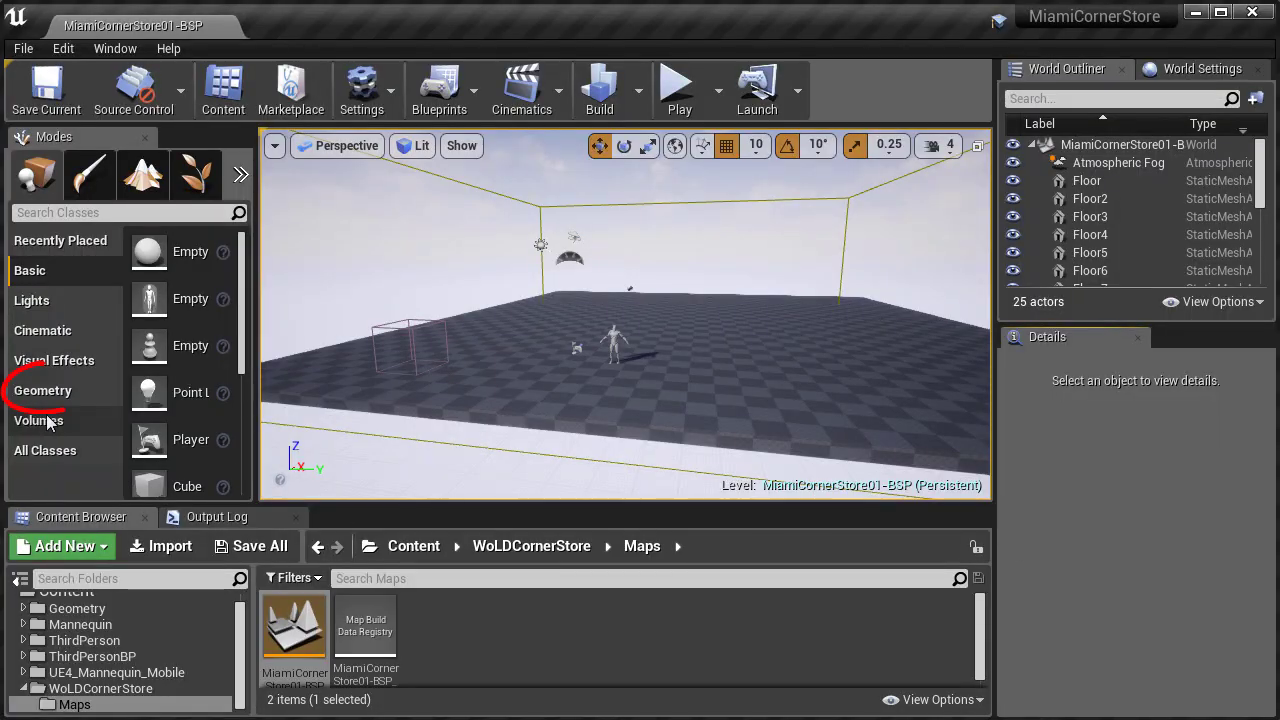
Place an additive Box brush from the Geometry category on the floor beside the mannequin
left_click(60, 390)
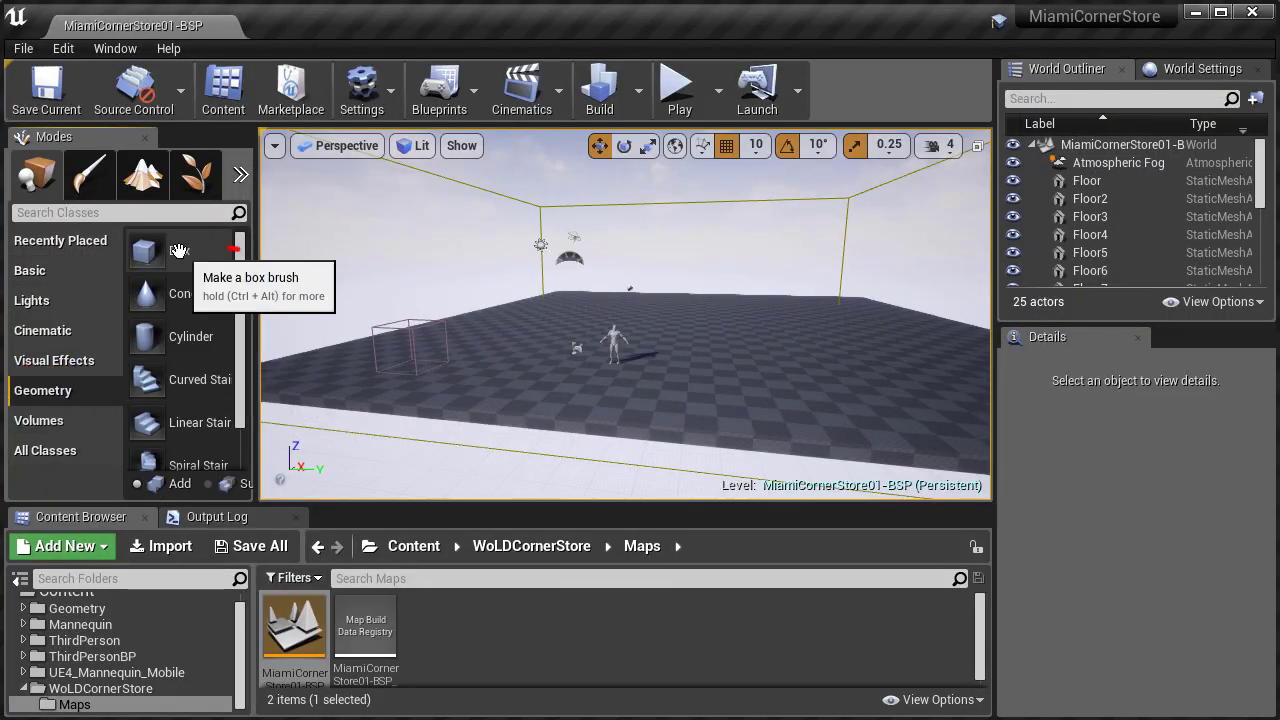
mouse_move(150, 252)
left_mouse_down()
mouse_move(572, 313)
mouse_move(646, 354)
mouse_move(630, 352)
left_mouse_up()
key("f")
right_click_drag(630, 352, 629, 372)
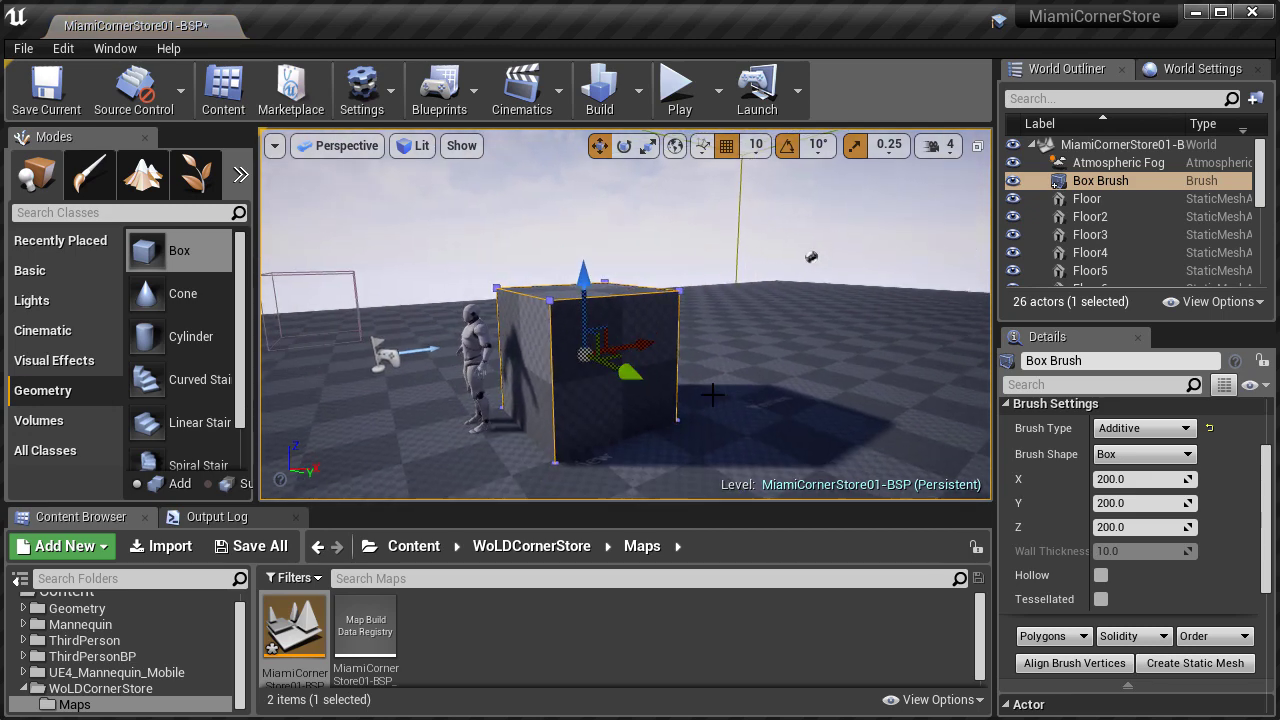
Set the position grid snap to 10 and the box brush's X size to 20
left_click(755, 155)
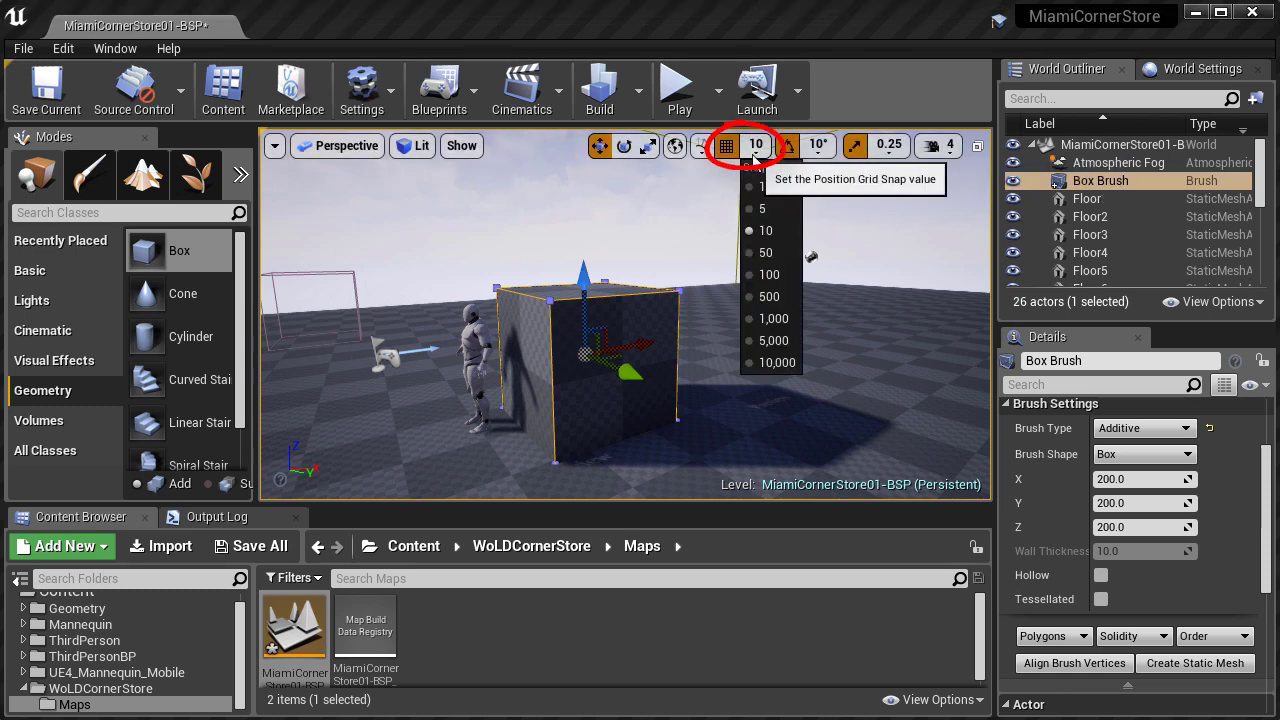
left_click(766, 231)
middle_click_drag(713, 343, 704, 349)
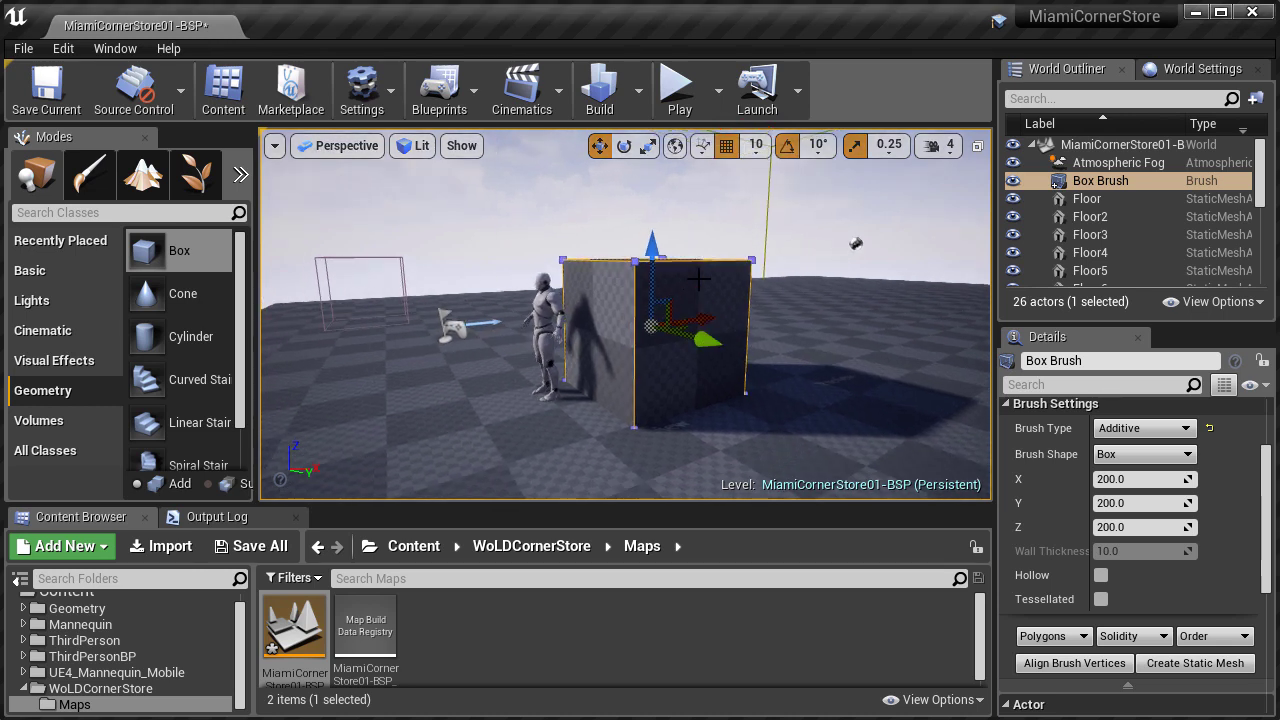
left_click(1120, 479)
type("20")
key("Return")
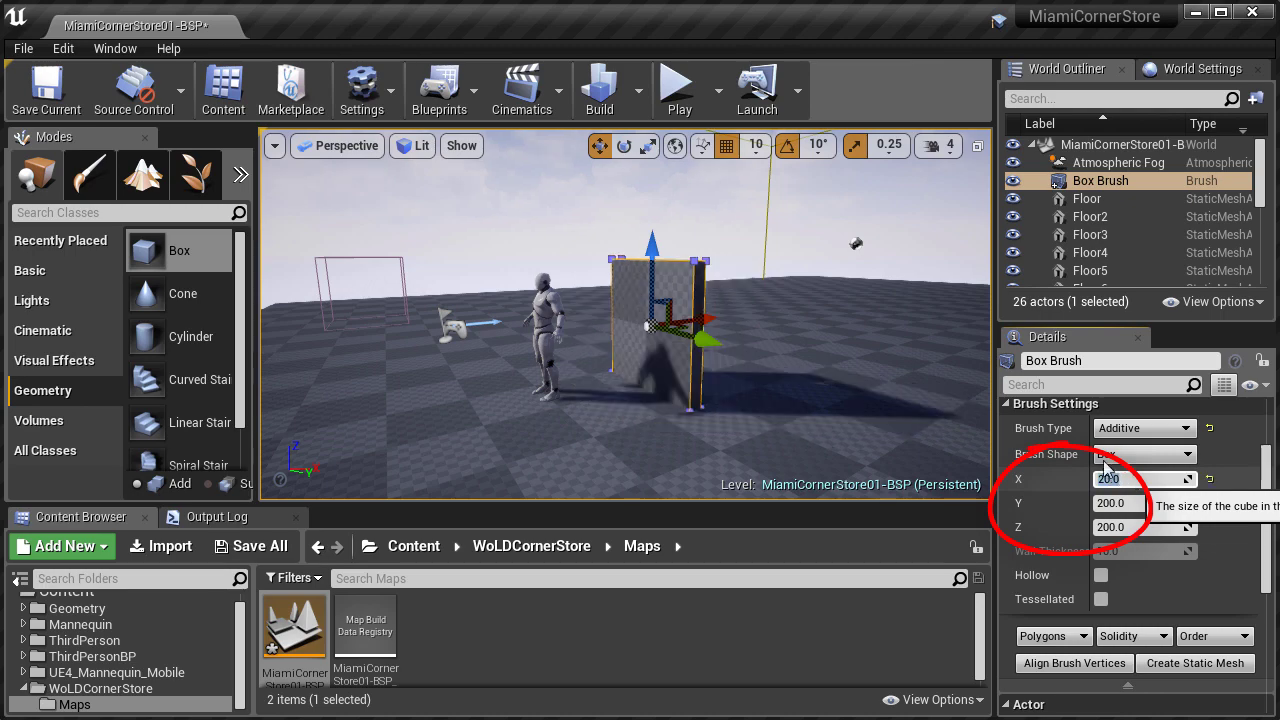
Move the thin box brush closer to the back of the mannequin
right_click_drag(800, 370, 690, 370)
left_click_drag(600, 322, 532, 325)
right_click_drag(532, 325, 465, 340)
right_click_drag(620, 340, 571, 340)
Set the box brush's Z size to 300 and raise the wall so its base rests on the floor
left_click(1137, 526)
type("300")
key("Return")
right_click_drag(820, 350, 805, 350)
left_click_drag(667, 245, 668, 210)
key("f")
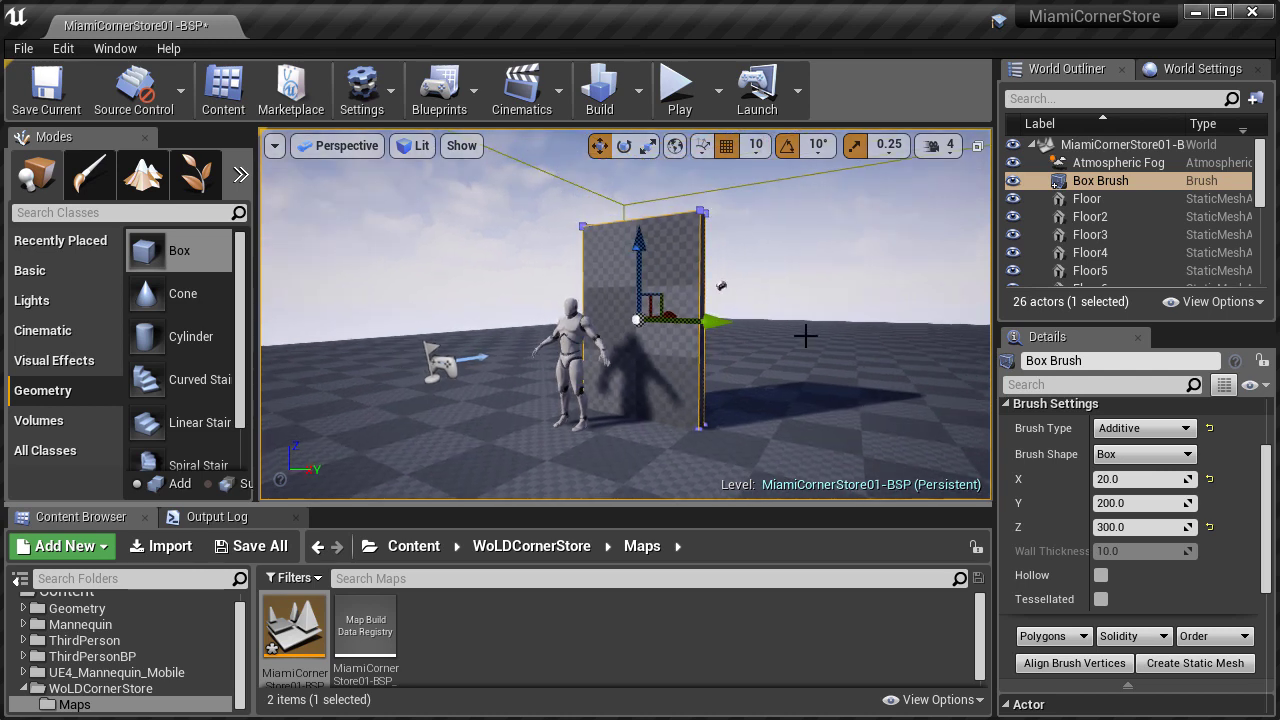
Set the wall brush's Y size to 500
left_click(1130, 503)
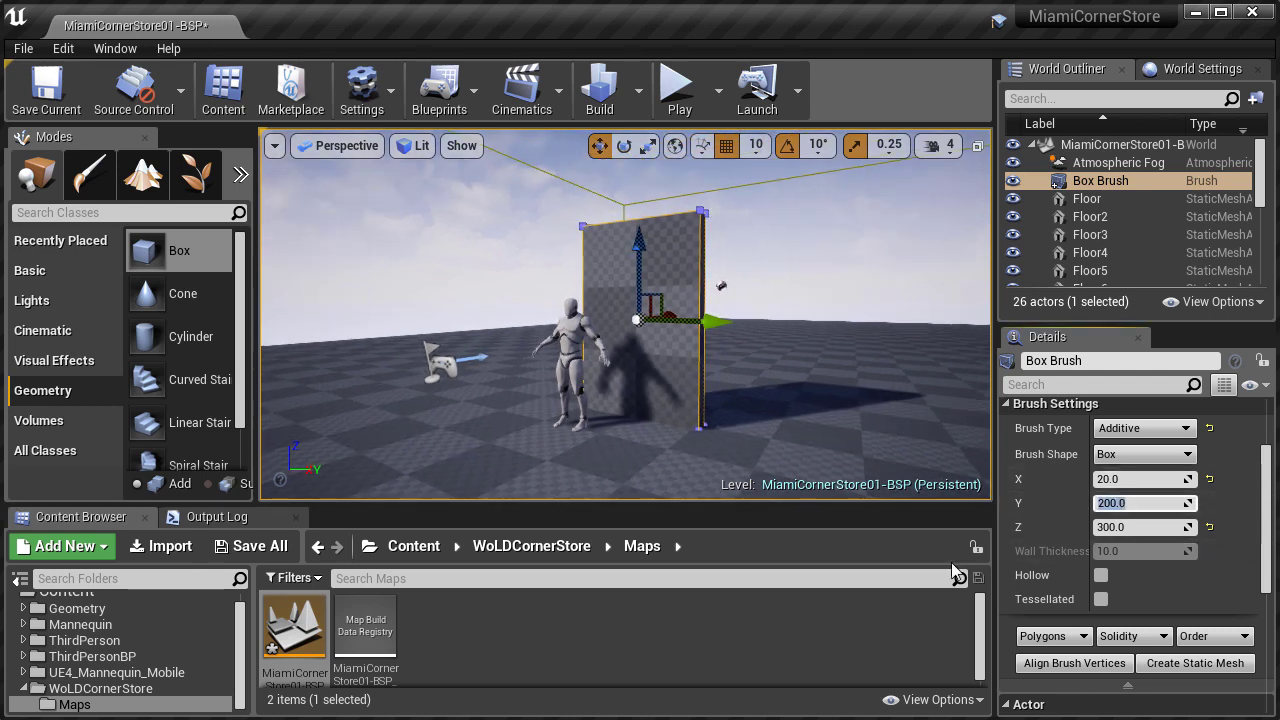
type("500")
key("Return")
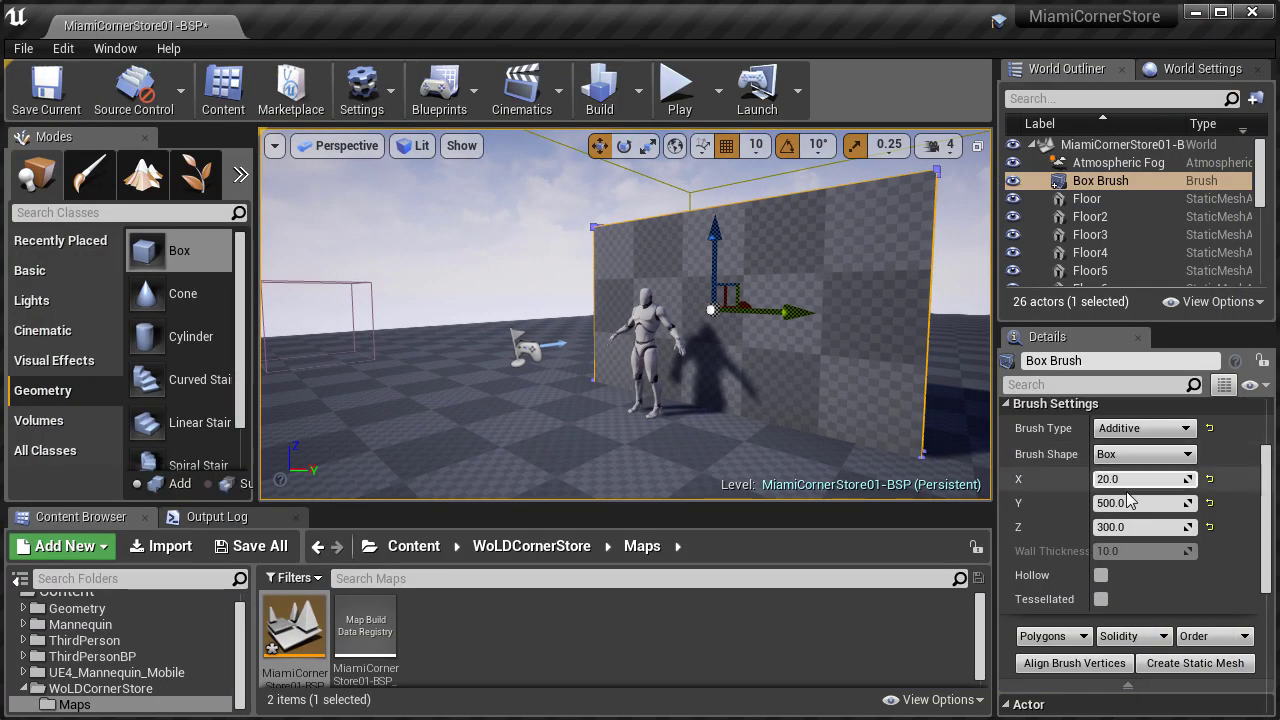
Set the wall brush's Y size to 580 and shift the wall along the Y axis behind the mannequin
left_click(1138, 503)
key("Return")
right_click_drag(762, 358, 805, 366)
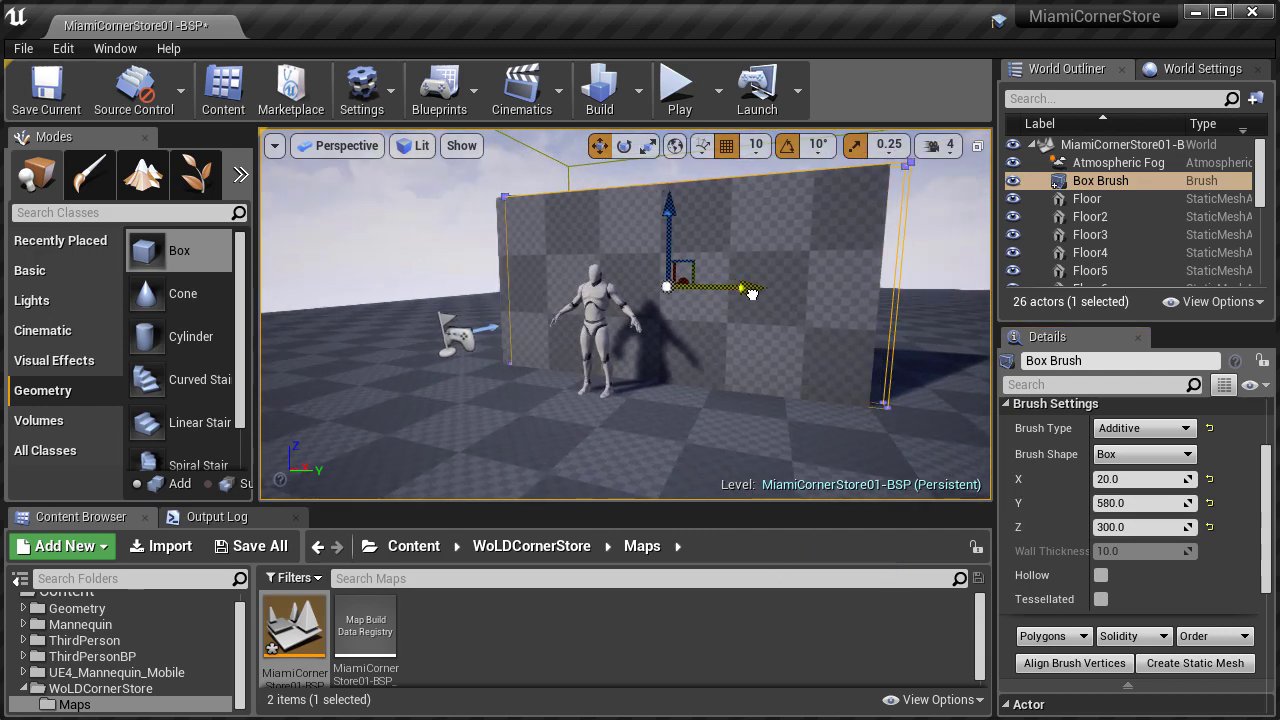
key("F11")
key("s")
right_click_drag(805, 366, 764, 352)
key("d")
key("d")
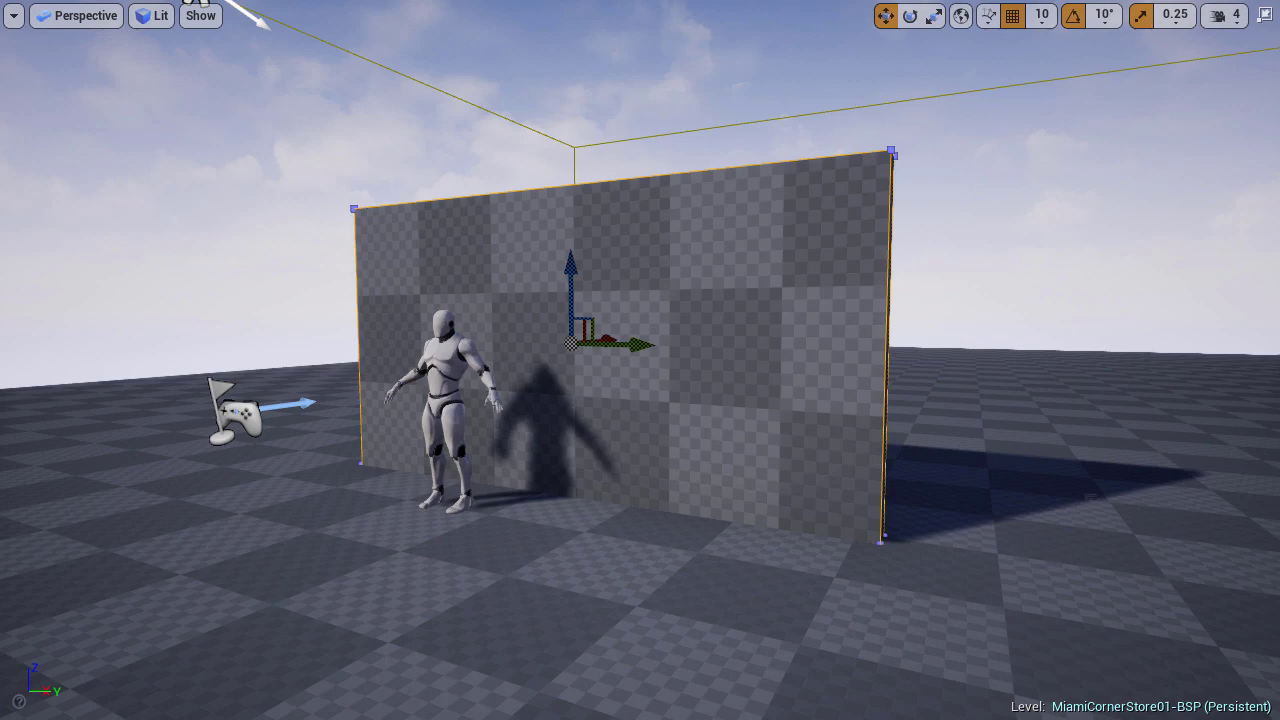
key("F11")
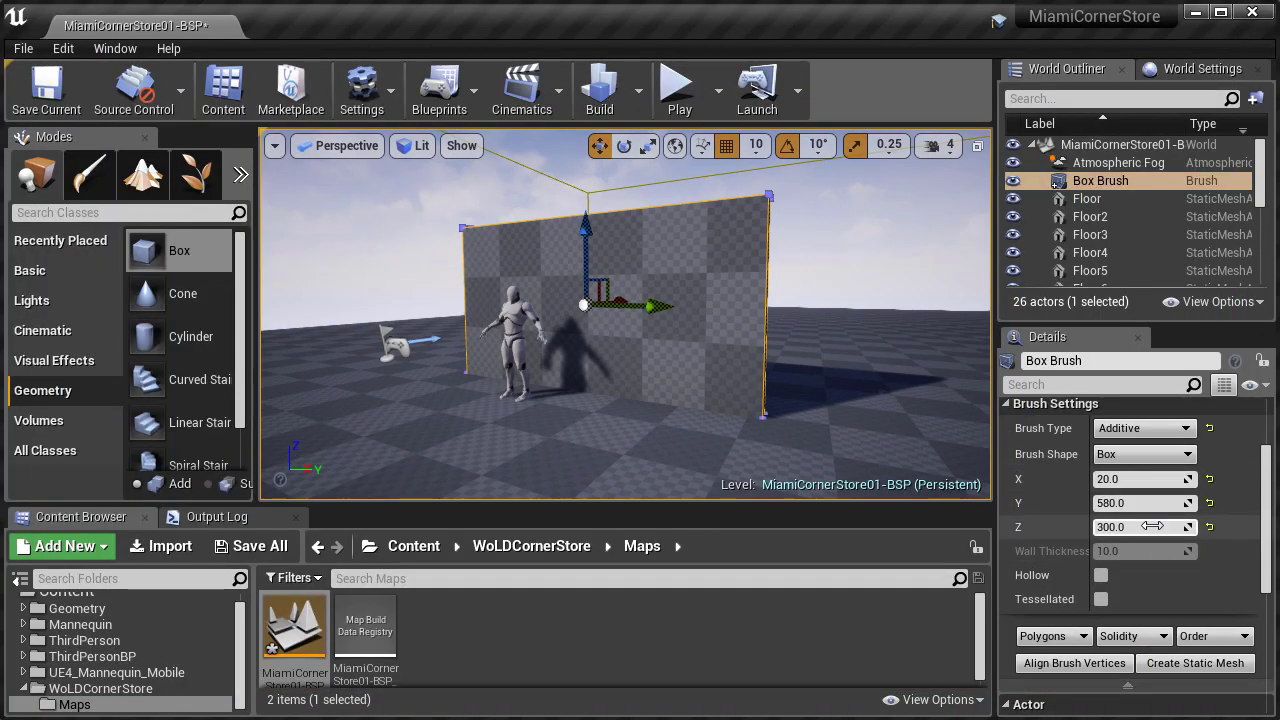
Set the wall brush's Z size to 320, raise it along Z back onto the floor and deselect it
left_click(1140, 527)
type("320")
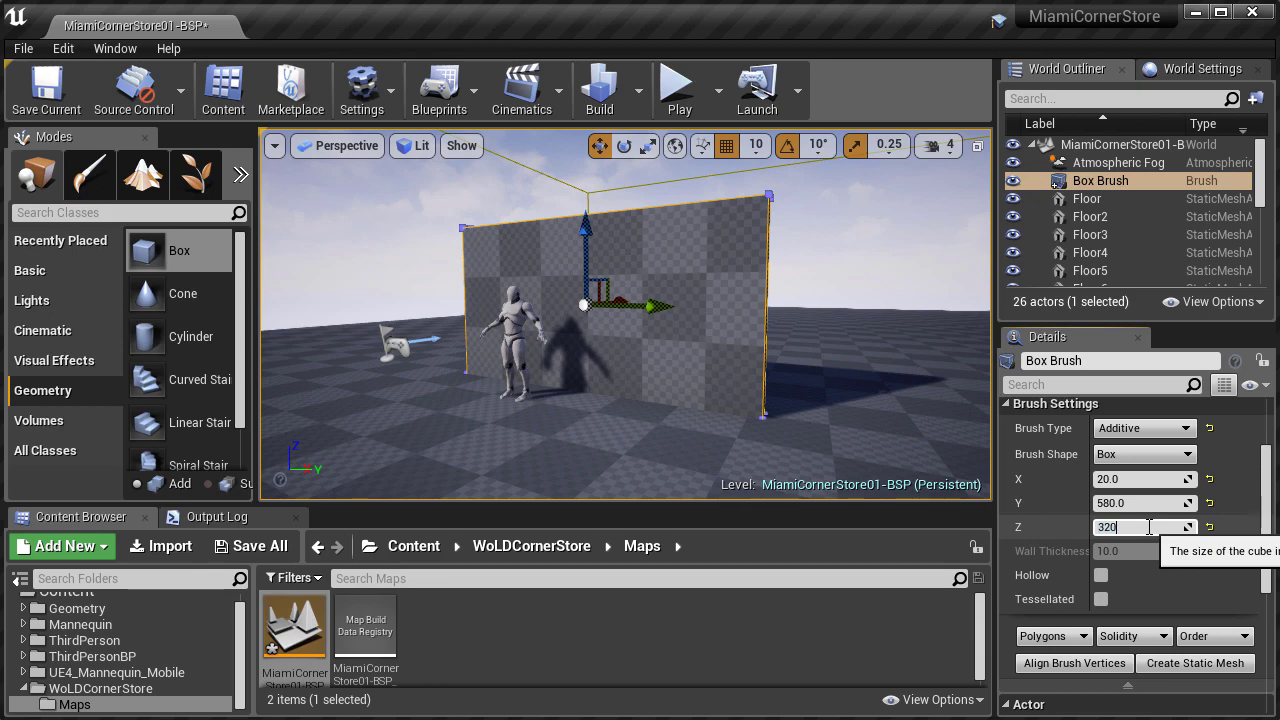
key("Return")
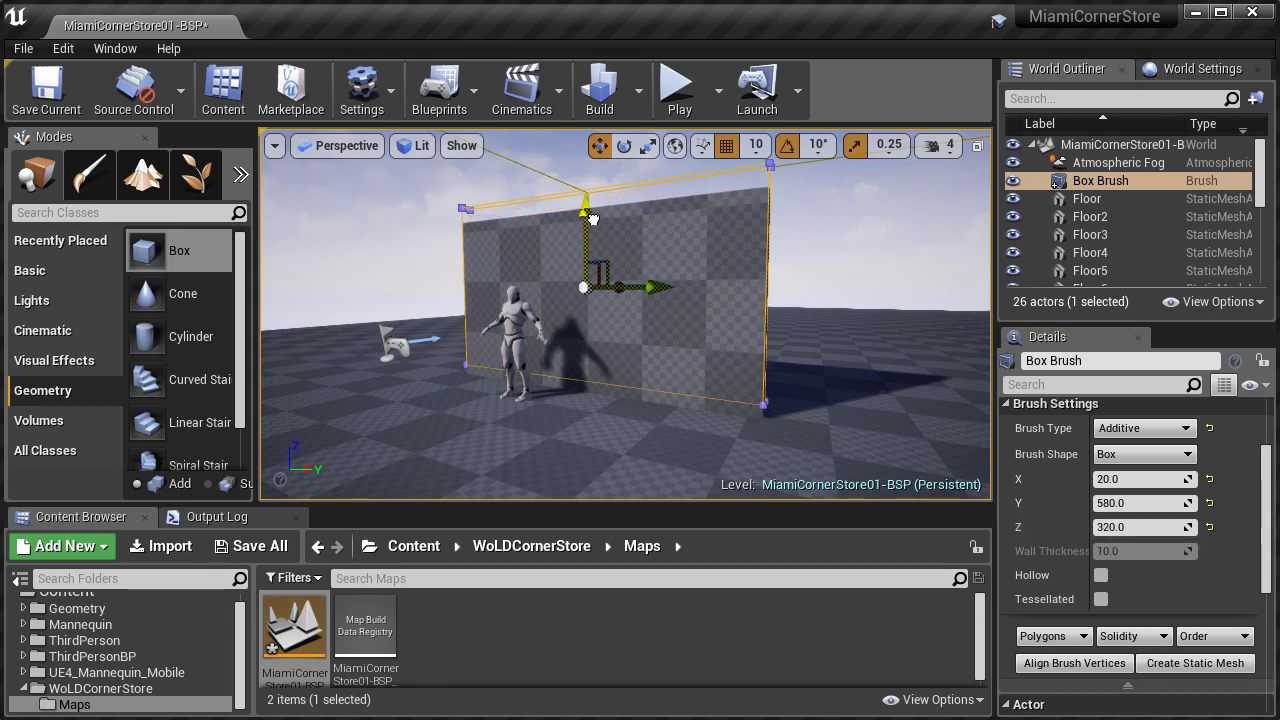
left_click_drag(592, 218, 610, 245)
key("F11")
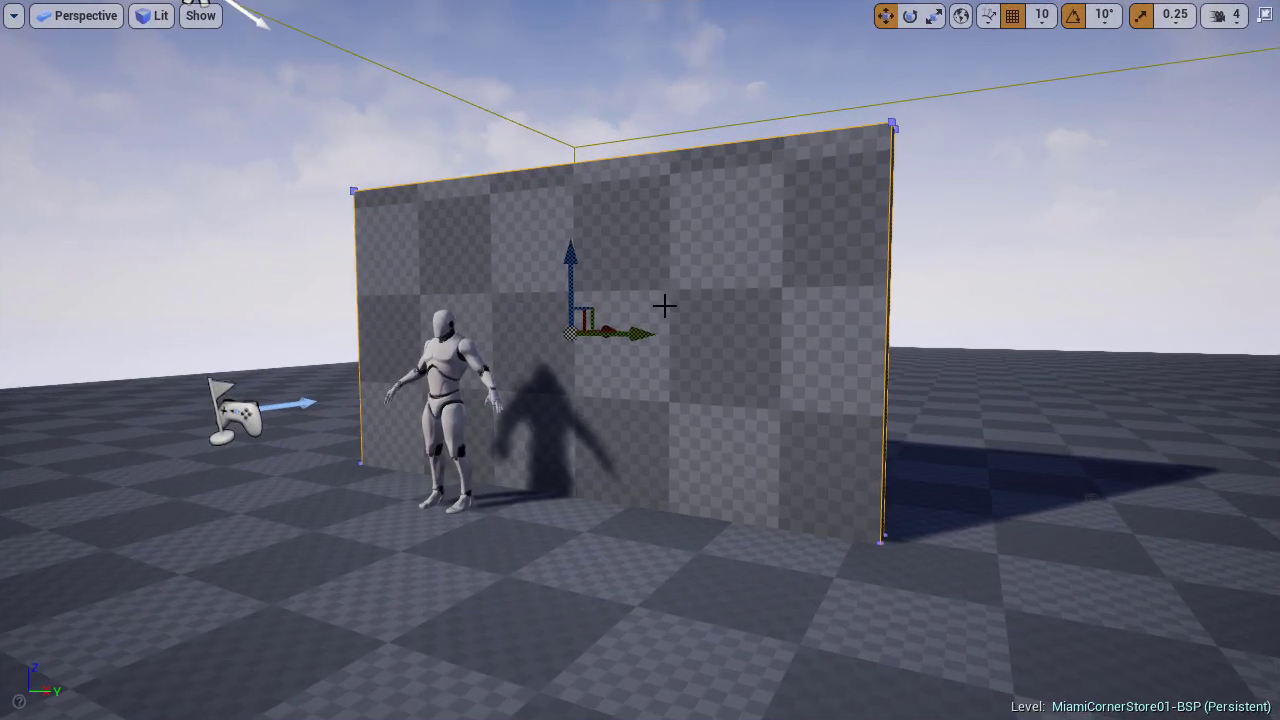
key("Escape")
mouse_move(668, 309)
right_mouse_down()
mouse_move(775, 311)
mouse_move(630, 311)
mouse_move(672, 311)
right_mouse_up()
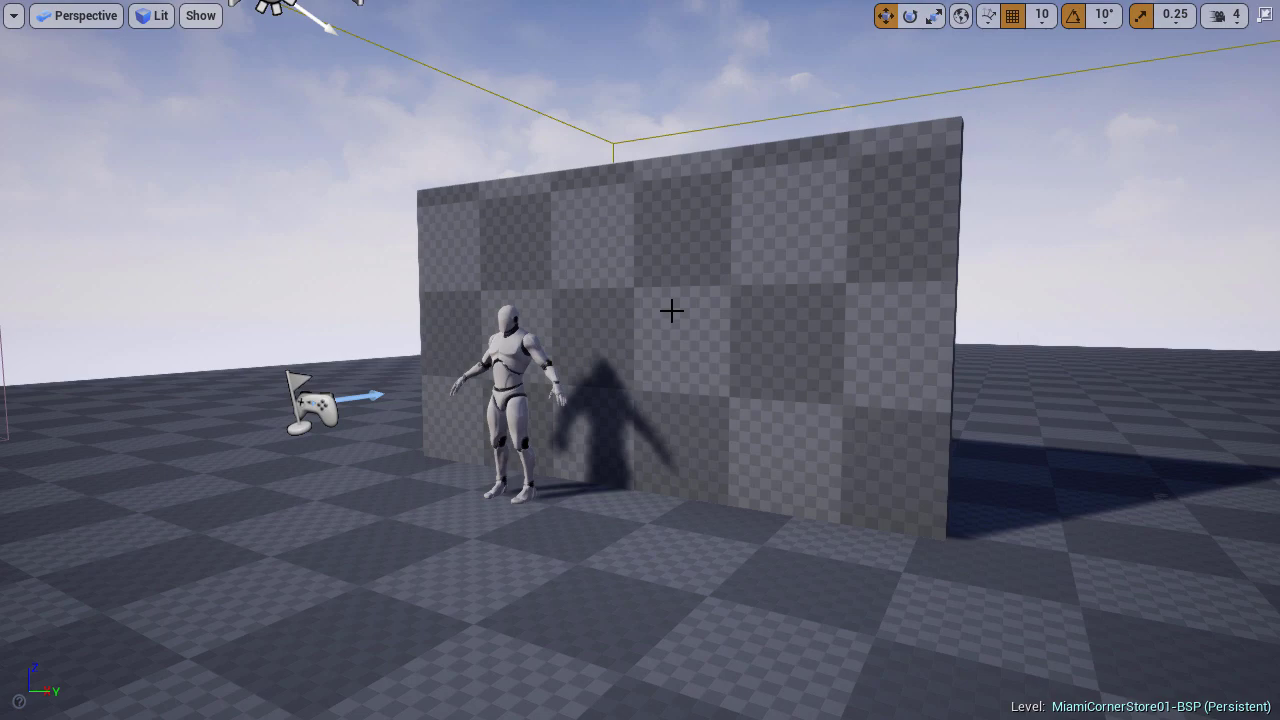
Select the wall brush, switch to Geometry Editing mode and select the wall's back face
key("F11")
left_click(672, 311)
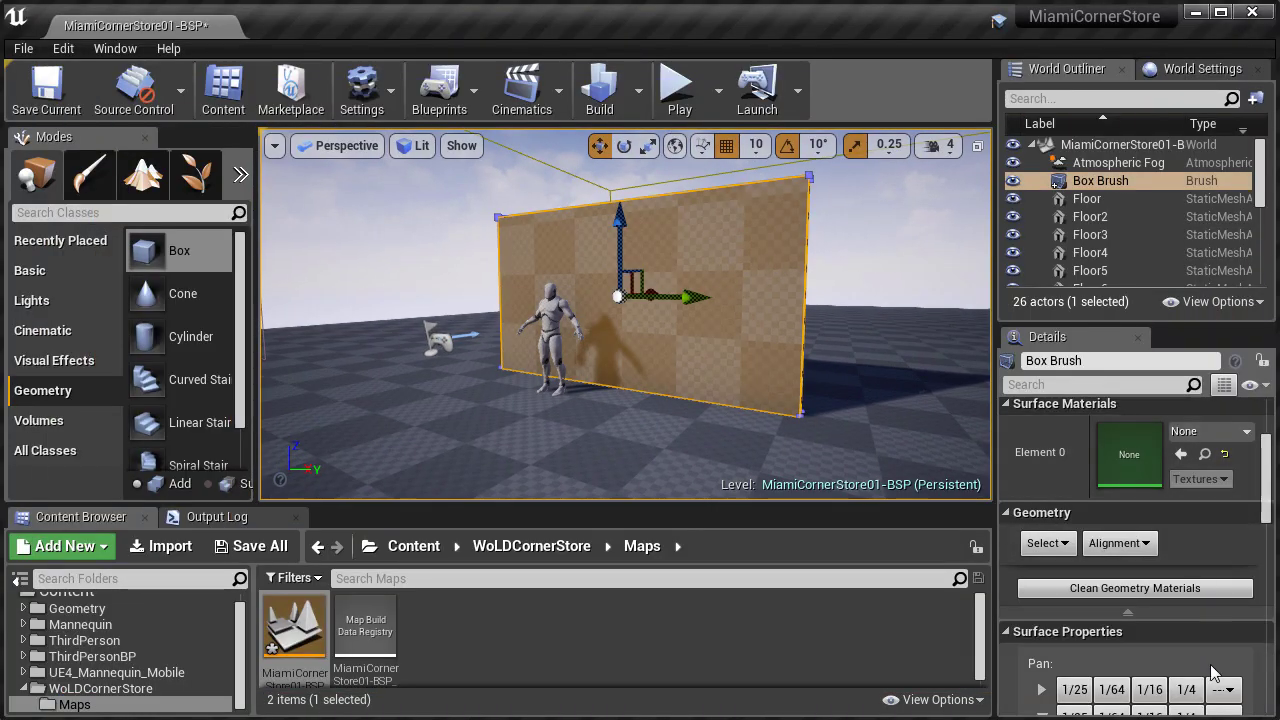
key("d")
mouse_move(840, 294)
right_mouse_down()
mouse_move(814, 268)
mouse_move(872, 288)
mouse_move(982, 294)
right_mouse_up()
key("a")
key("shift+5")
key("a")
right_click_drag(789, 294, 850, 294)
left_click(806, 275)
key("F11")
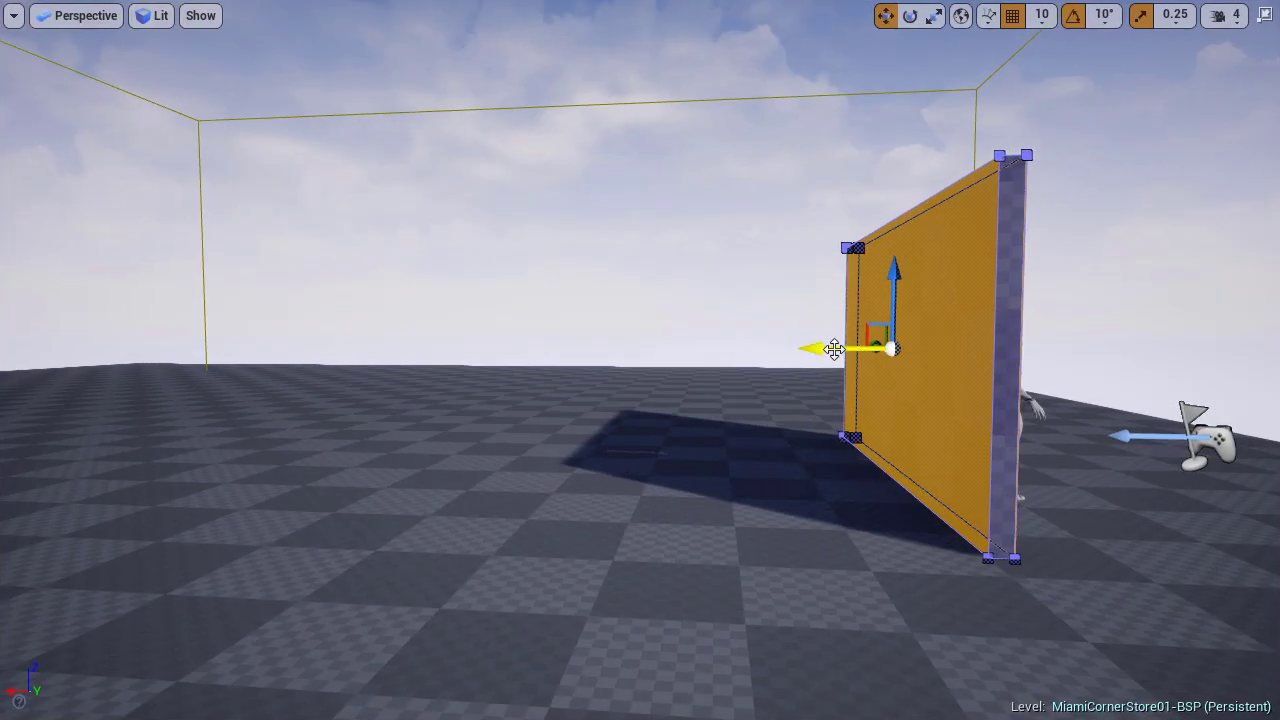
Pull the wall's back face outward along the X axis to turn the thin wall into a deep block
left_click_drag(834, 349, 324, 364)
mouse_move(324, 364)
right_mouse_down()
mouse_move(280, 384)
mouse_move(350, 374)
right_mouse_up()
key("s")
key("a")
right_click_drag(600, 354, 646, 354)
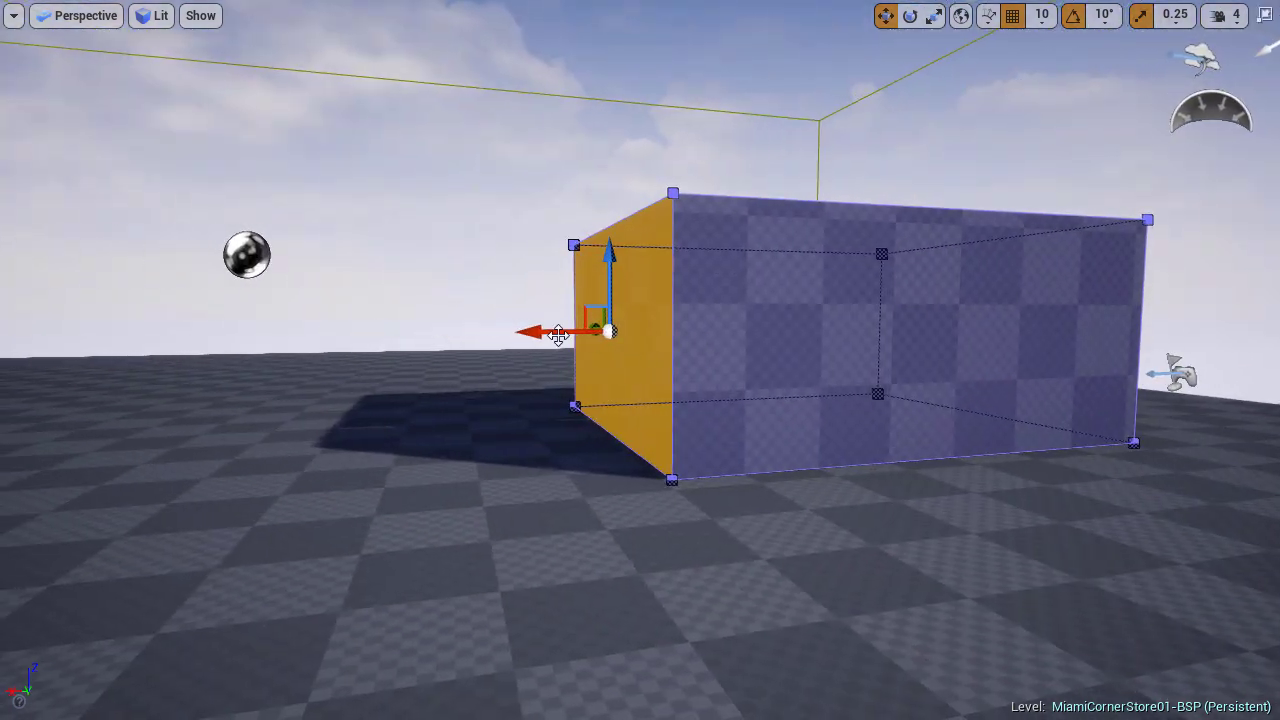
left_click_drag(557, 337, 230, 349)
key("d")
right_click_drag(585, 349, 410, 350)
key("Escape")
Return to Place mode and duplicate the block along the Y axis, putting the copy beside the original
key("a")
mouse_move(702, 365)
right_mouse_down()
mouse_move(805, 358)
mouse_move(505, 352)
mouse_move(528, 352)
right_mouse_up()
key("s")
key("d")
key("s")
left_click(715, 351)
left_click_drag(715, 351, 762, 358, "alt")
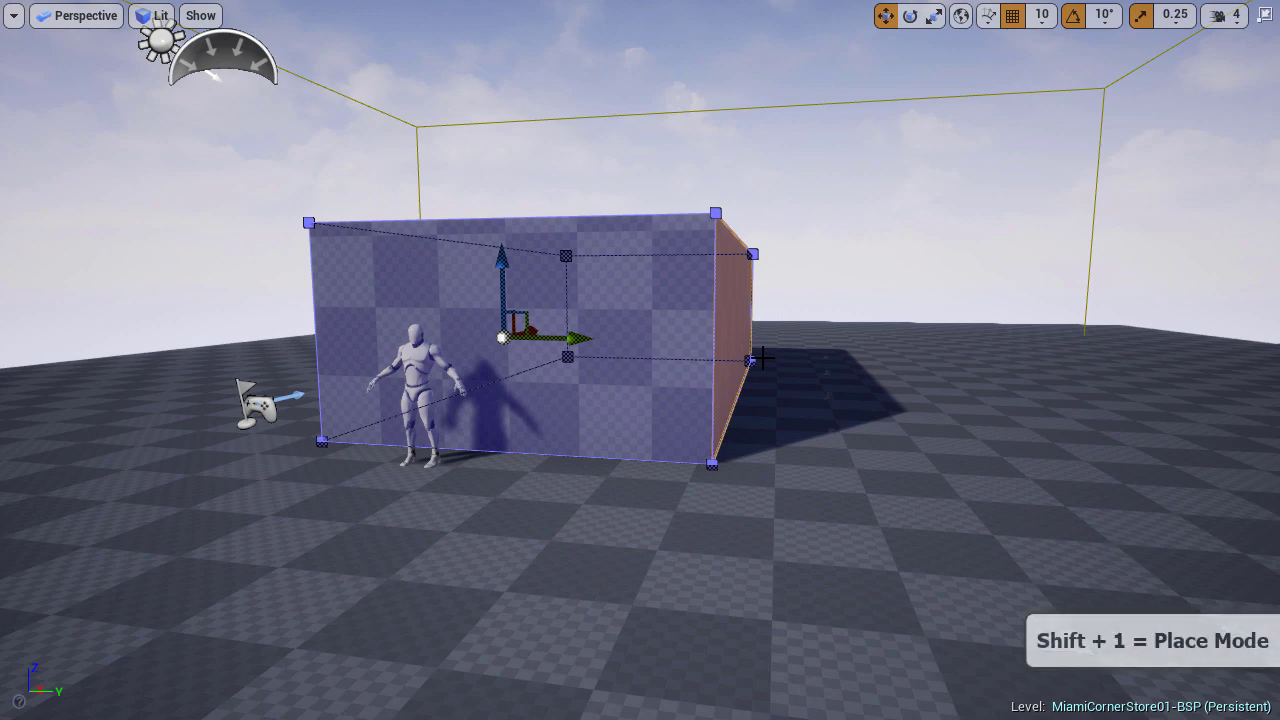
key("shift+1")
left_click_drag(578, 338, 1097, 378)
key("d")
right_click_drag(1095, 403, 1095, 403)
key("a")
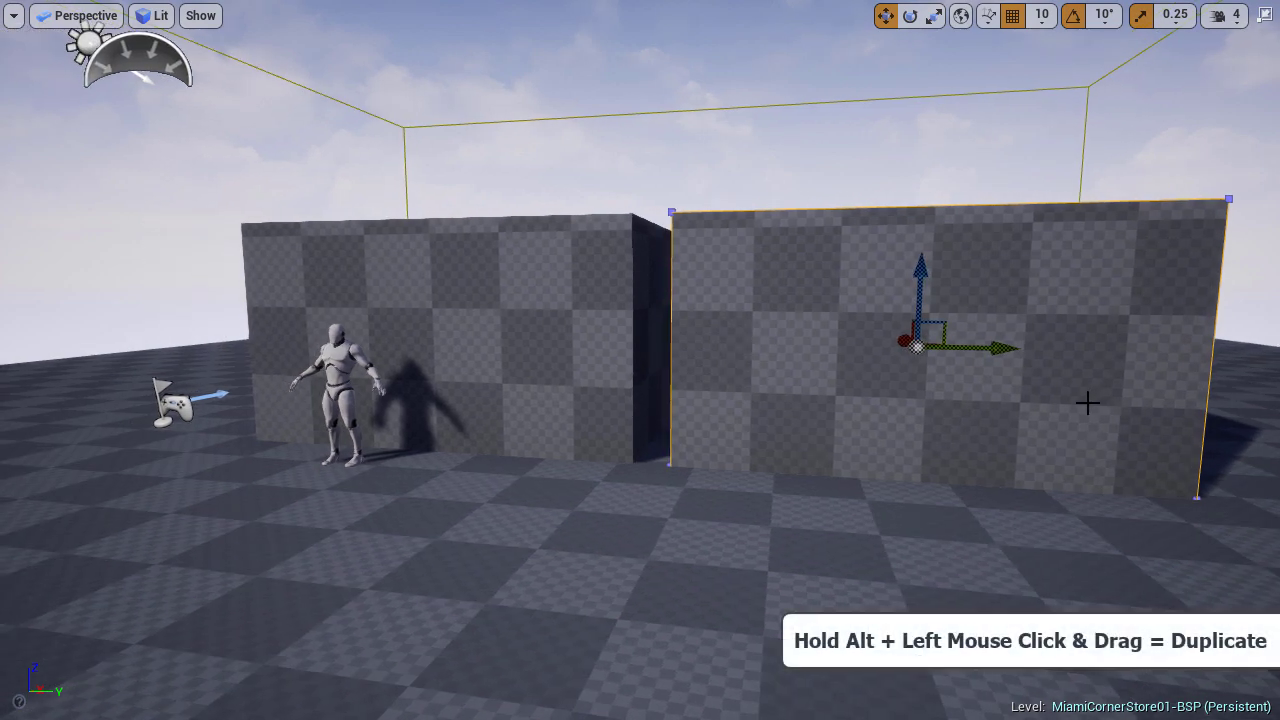
Set the duplicated block's Y size to 300 in its brush settings
key("F11")
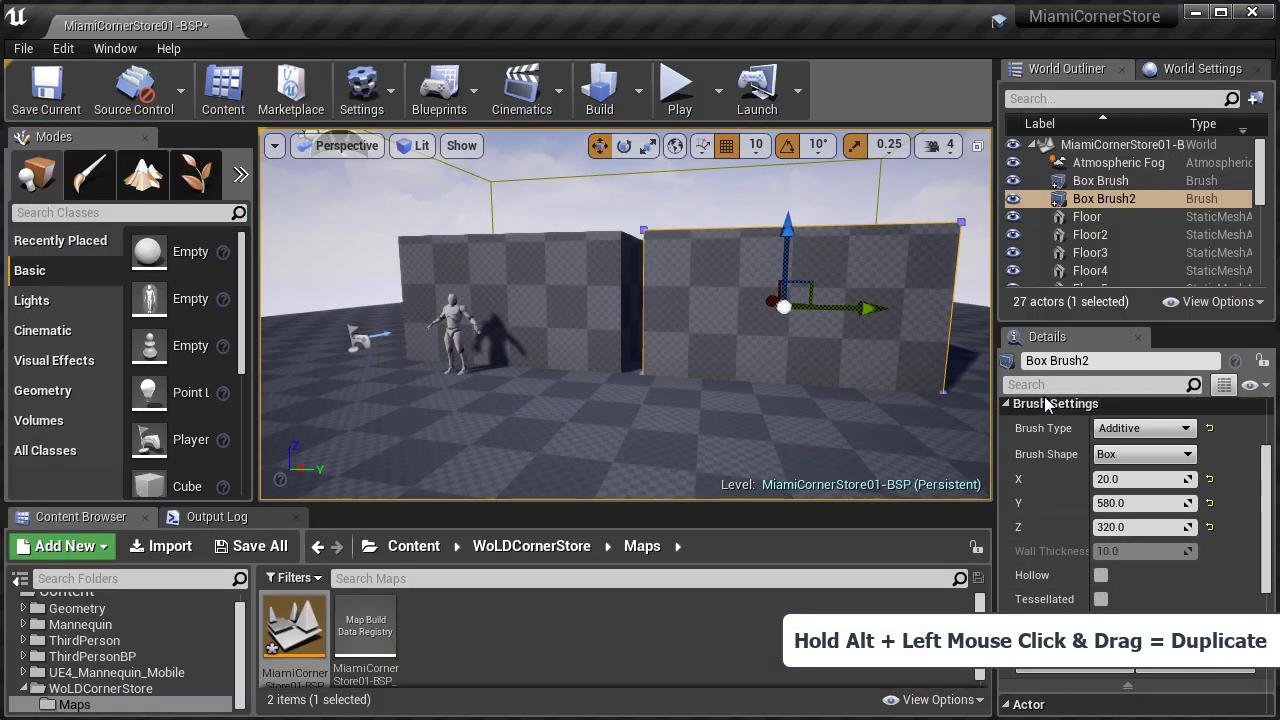
left_click(1158, 503)
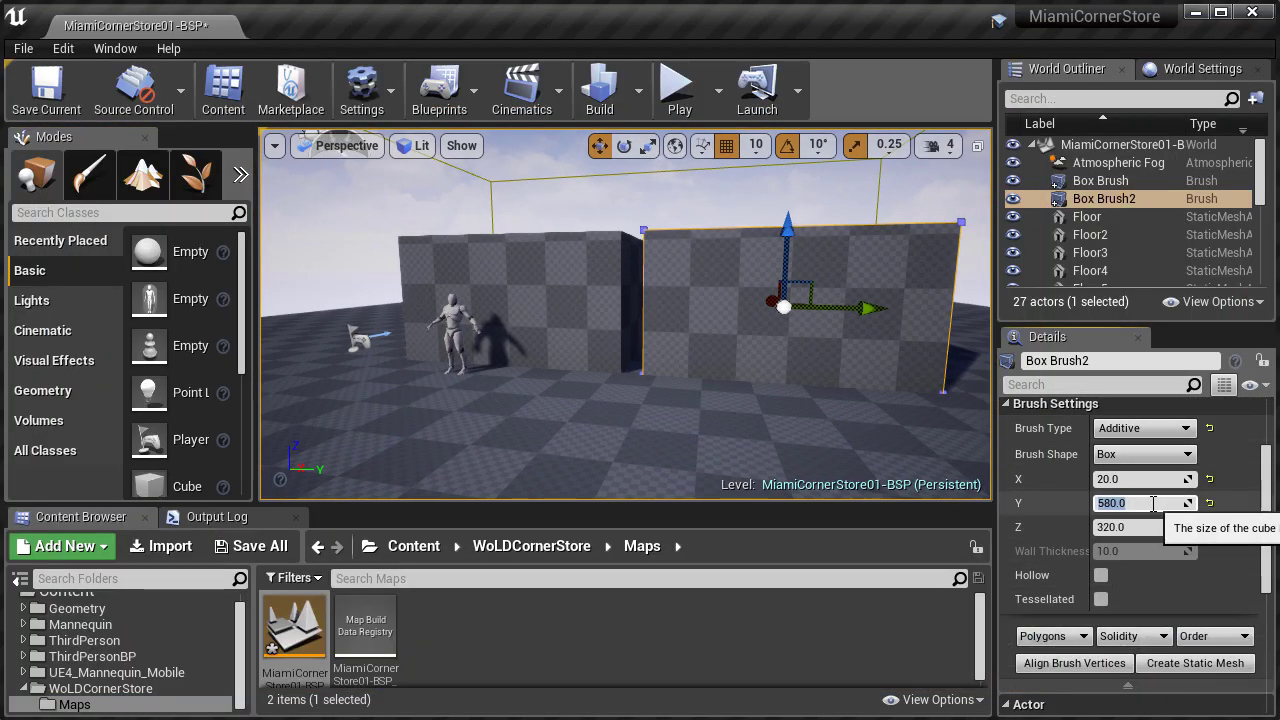
type("300")
key("Return")
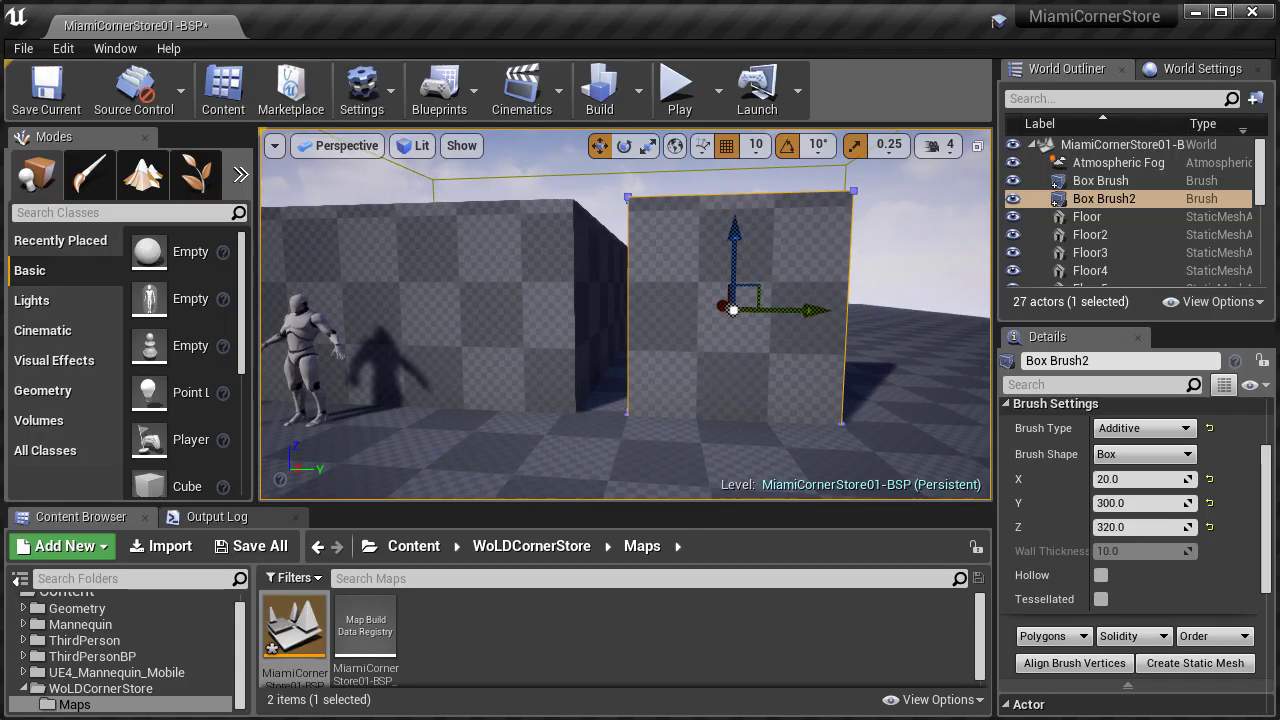
Duplicate the mannequin along the Y axis, placing the copy in front of the second block
scroll(441, 318, "down", 3)
left_click(441, 318)
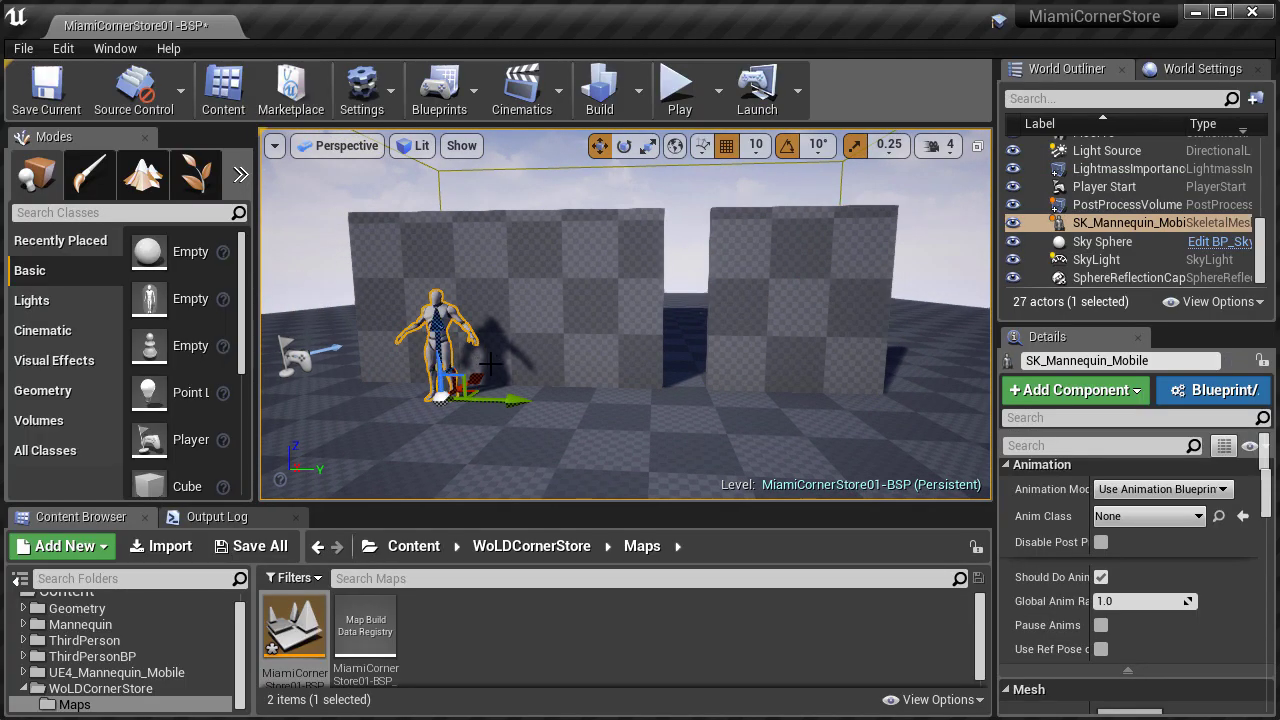
left_click_drag(510, 398, 836, 427, "alt")
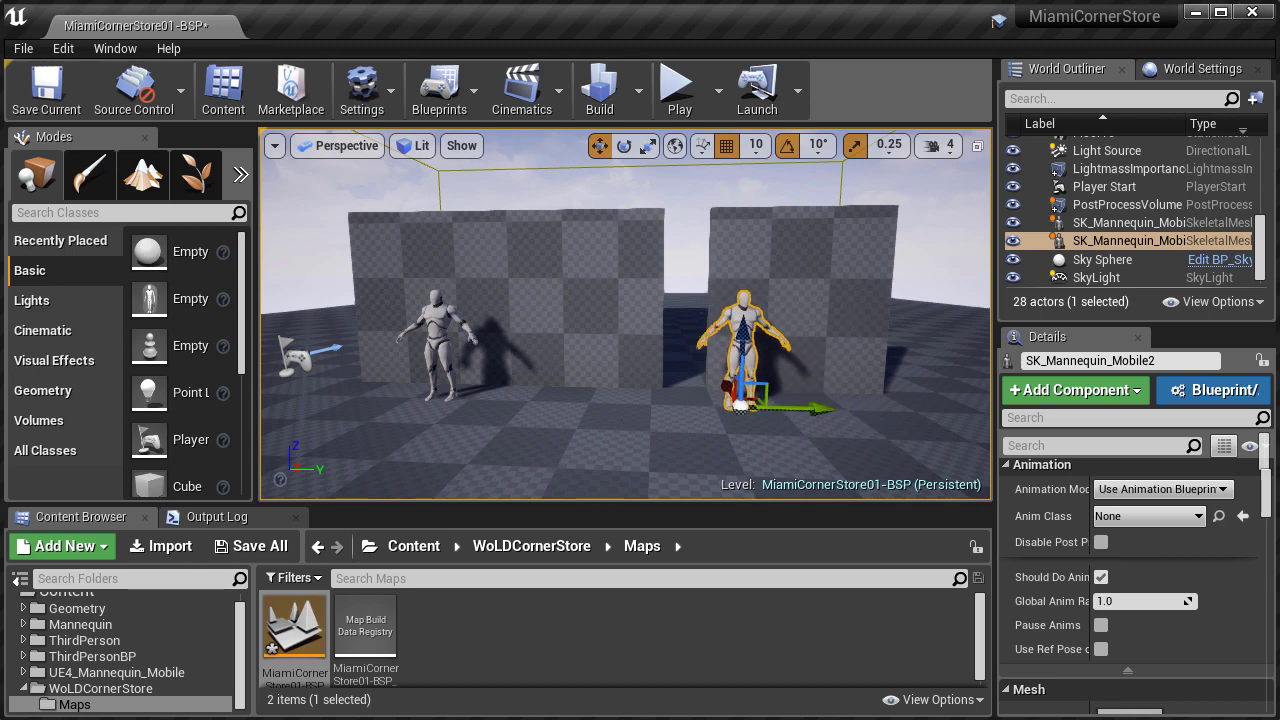
Slide the second block along the Y axis closer to the first one and set its Y size to 380
left_click(851, 323)
key("f")
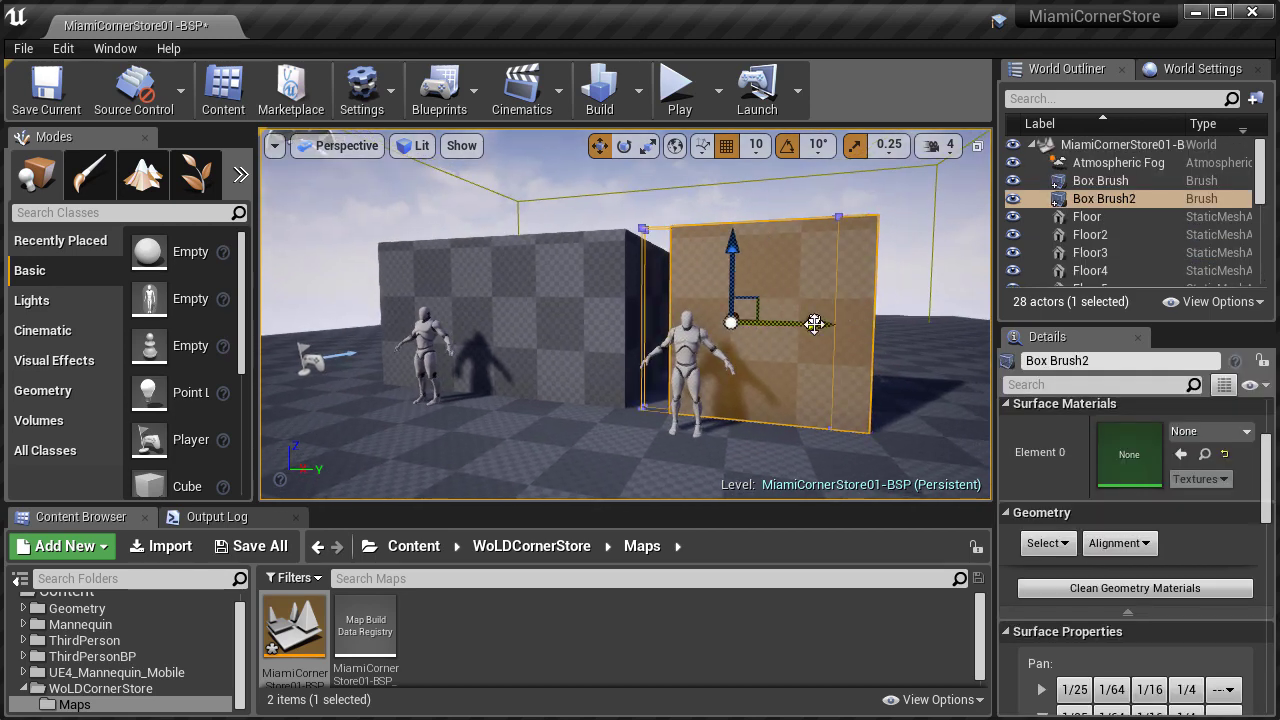
left_click_drag(814, 322, 812, 322)
right_click_drag(812, 322, 858, 320)
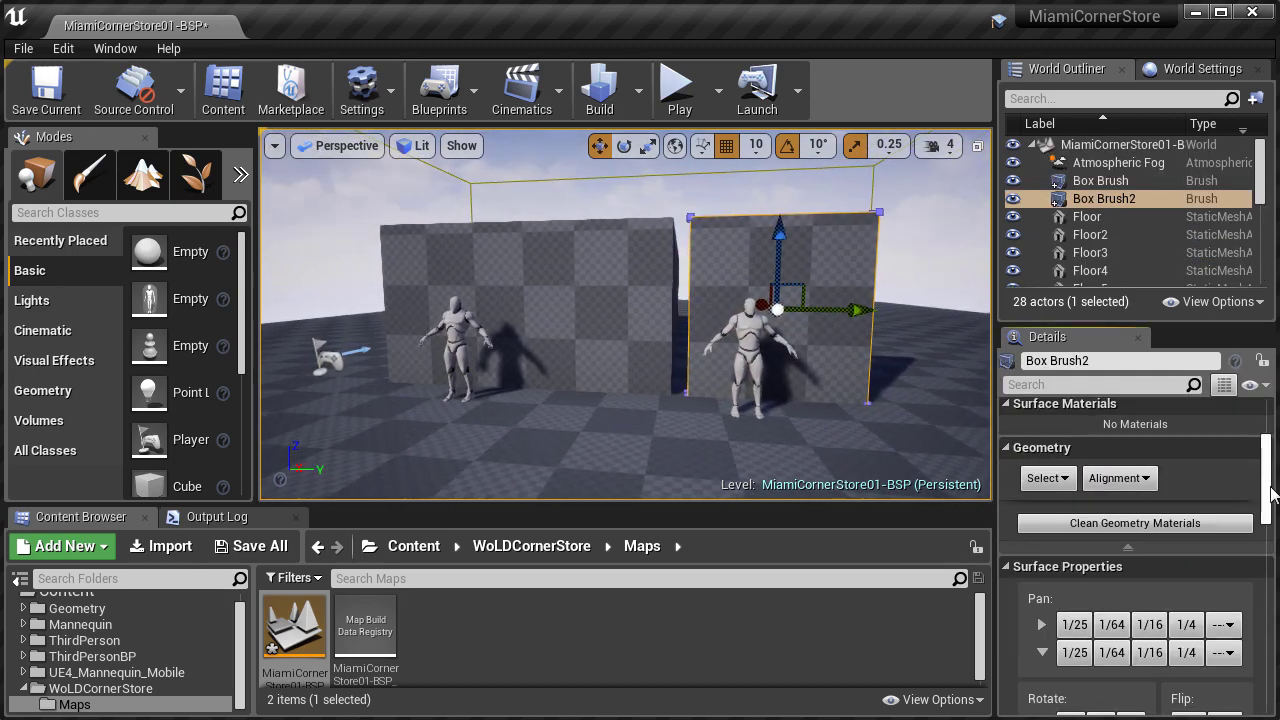
scroll(1195, 585, "down", 3)
scroll(1192, 578, "up", 3)
scroll(1190, 578, "up", 3)
left_click_drag(1268, 487, 1271, 582)
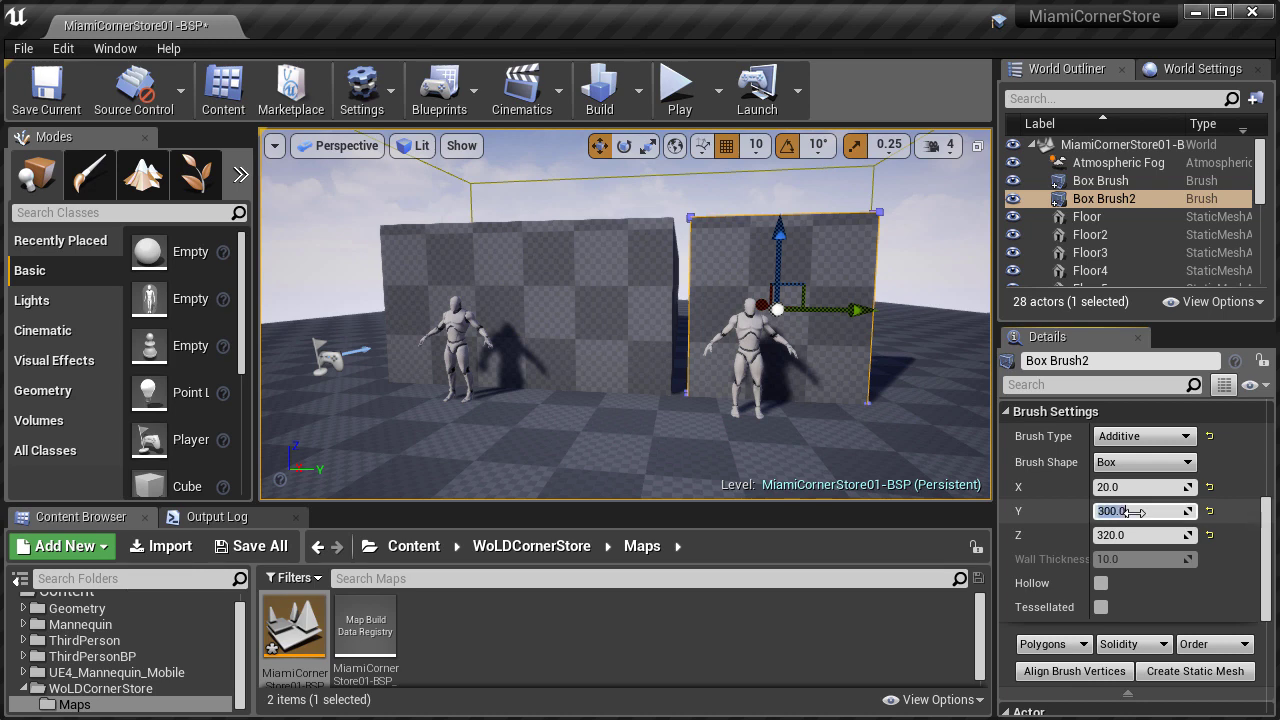
type("380")
key("Return")
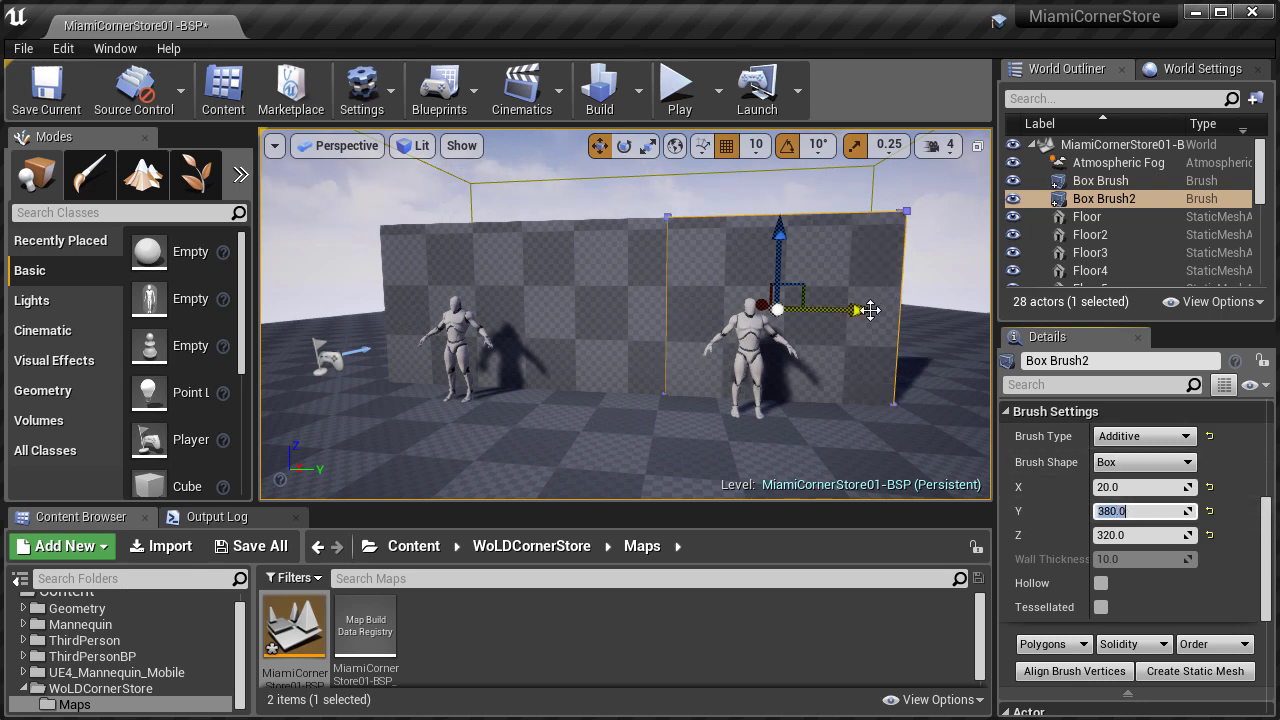
Move the resized second block along the Y axis until it sits flush against the end of the first block
mouse_move(866, 310)
left_mouse_down()
mouse_move(893, 314)
mouse_move(866, 315)
left_mouse_up()
mouse_move(868, 321)
right_mouse_down()
mouse_move(856, 321)
mouse_move(880, 320)
right_mouse_up()
key("w")
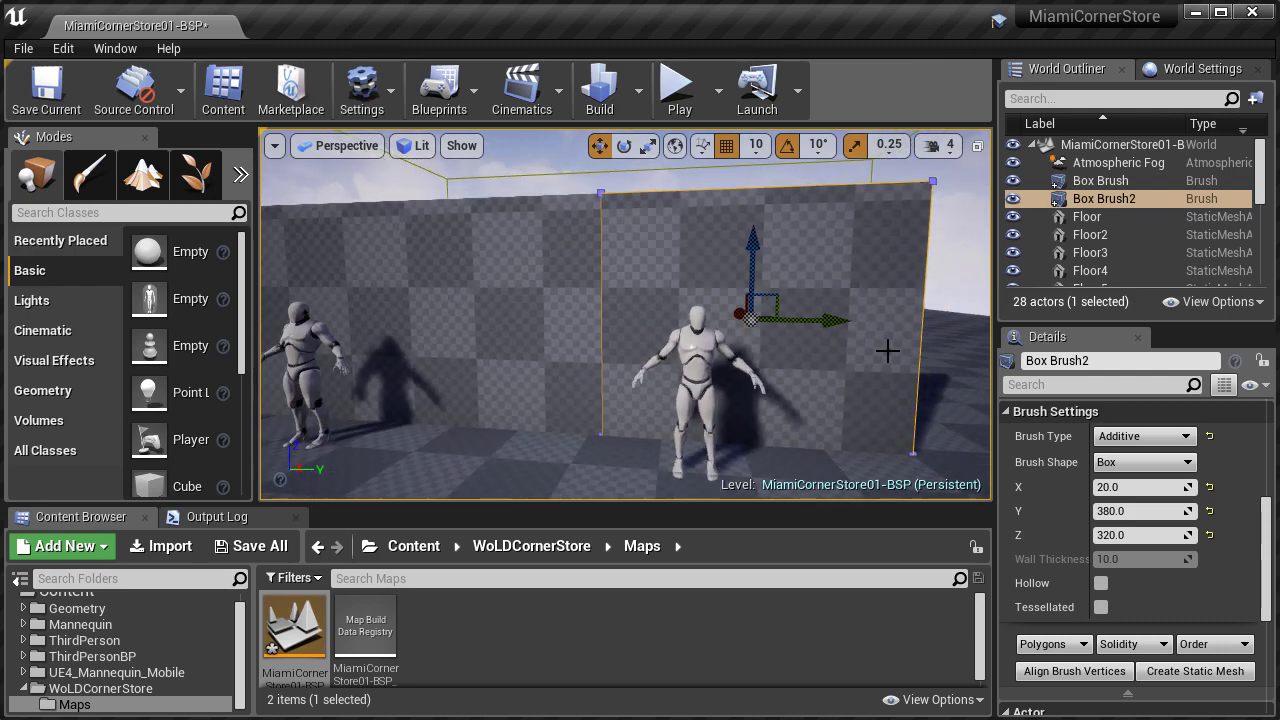
key("F11")
right_click_drag(914, 365, 934, 378)
key("s")
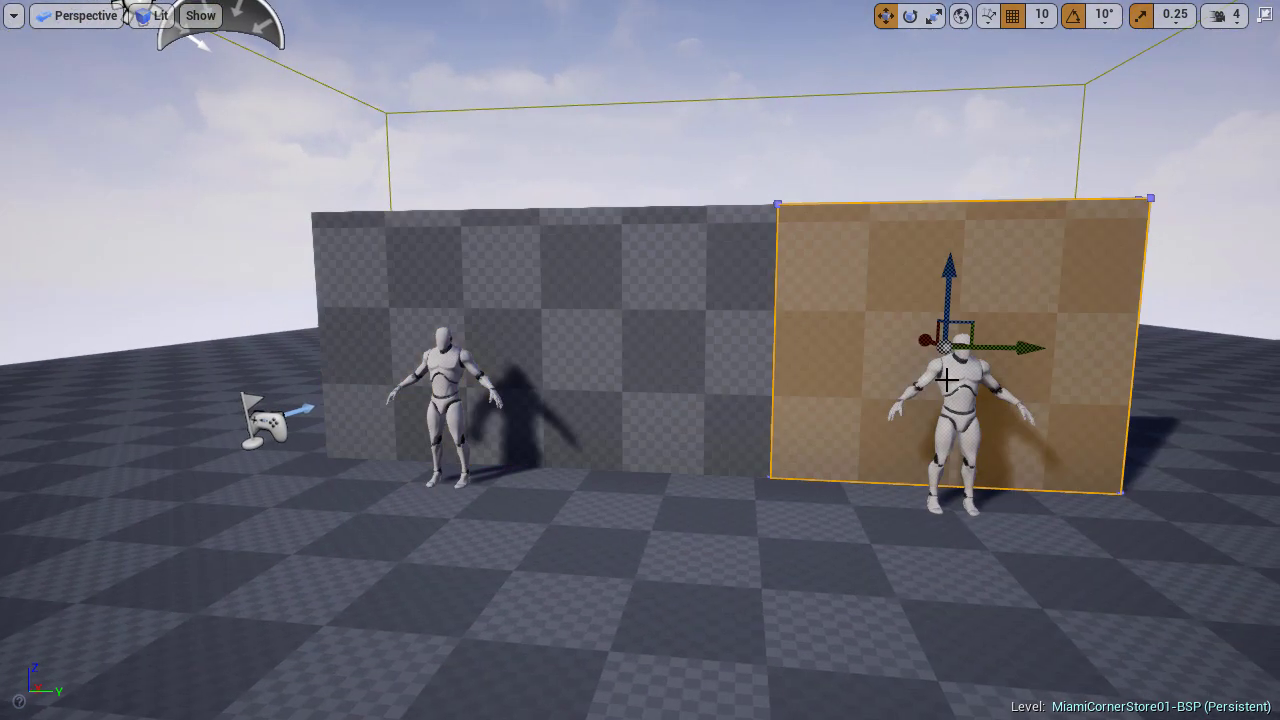
Select both blocks and duplicate them upward along the Z axis, stacking the copies on top as a second storey
right_click_drag(944, 380, 995, 370)
left_click(540, 265, "ctrl")
left_click(393, 134)
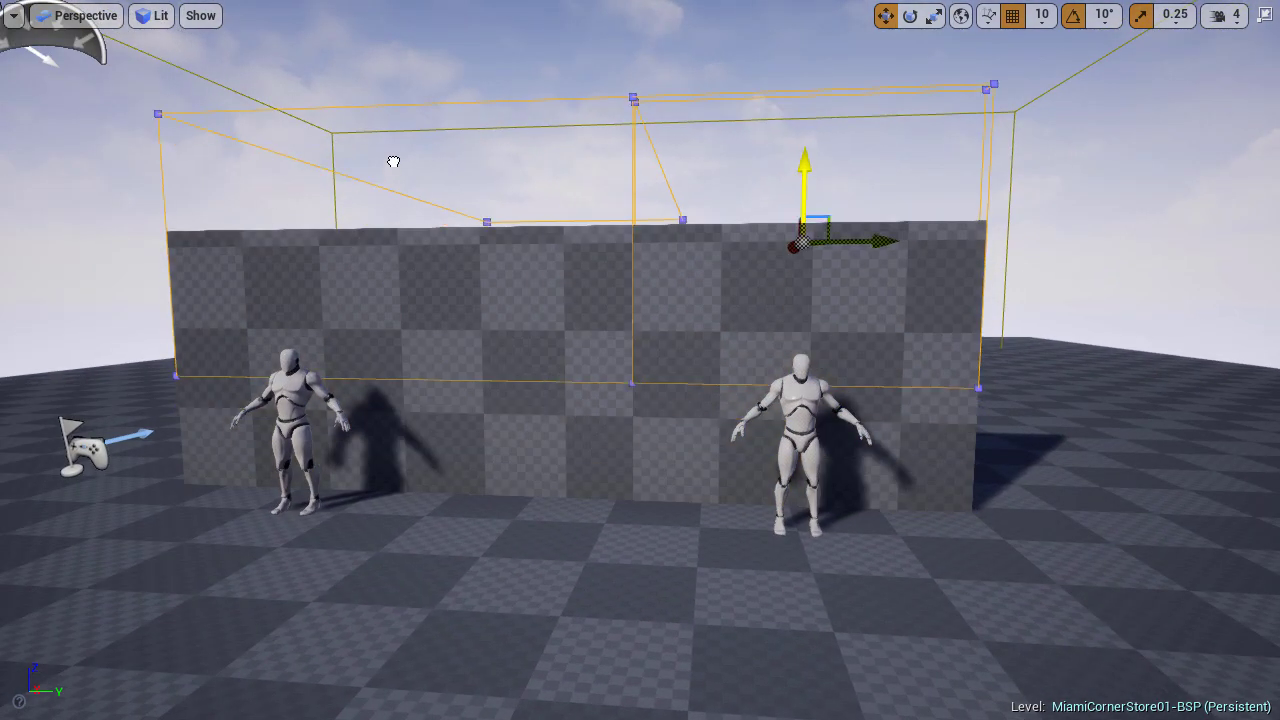
left_click_drag(808, 10, 808, 26, "alt")
right_click_drag(808, 26, 780, 10)
key("Escape")
In geometry editing, pull the back faces of the two thin stacked walls along the X axis to match the deep blocks
mouse_move(640, 360)
right_mouse_down()
mouse_move(880, 358)
mouse_move(650, 364)
right_mouse_up()
mouse_move(860, 205)
right_mouse_down()
mouse_move(665, 199)
mouse_move(760, 150)
right_mouse_up()
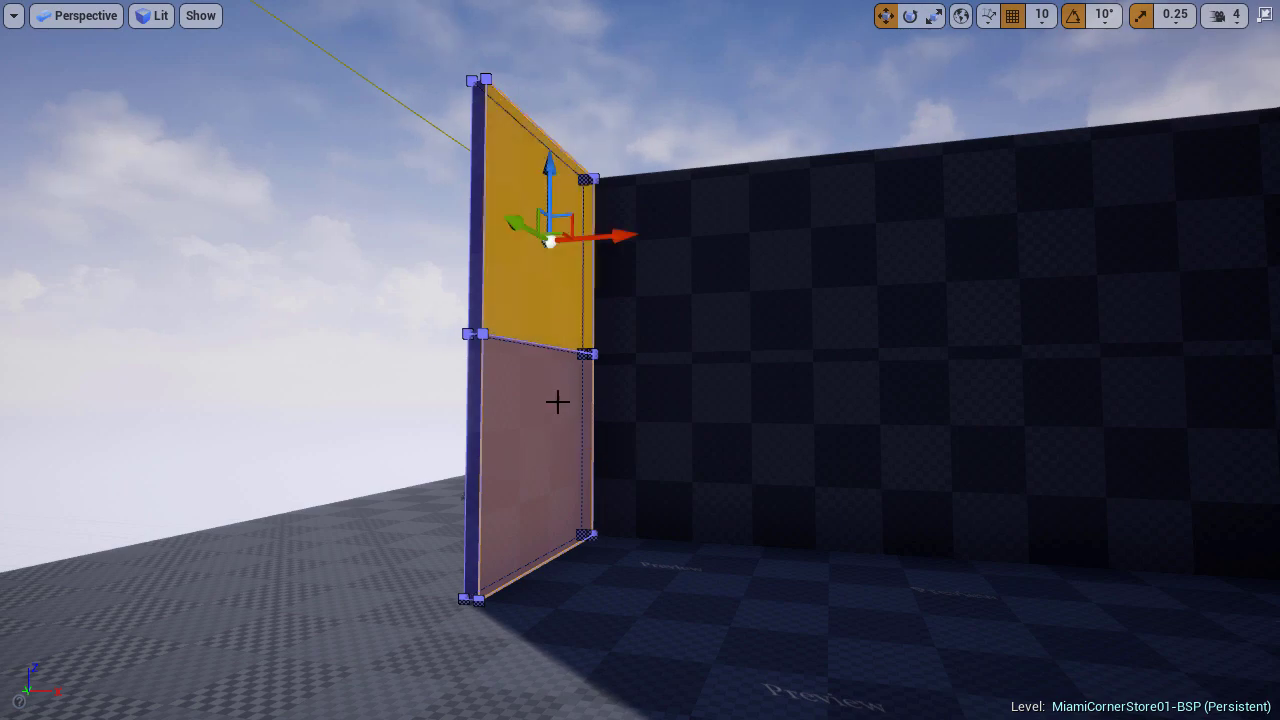
right_click_drag(585, 395, 685, 432)
left_click_drag(653, 373, 1132, 381)
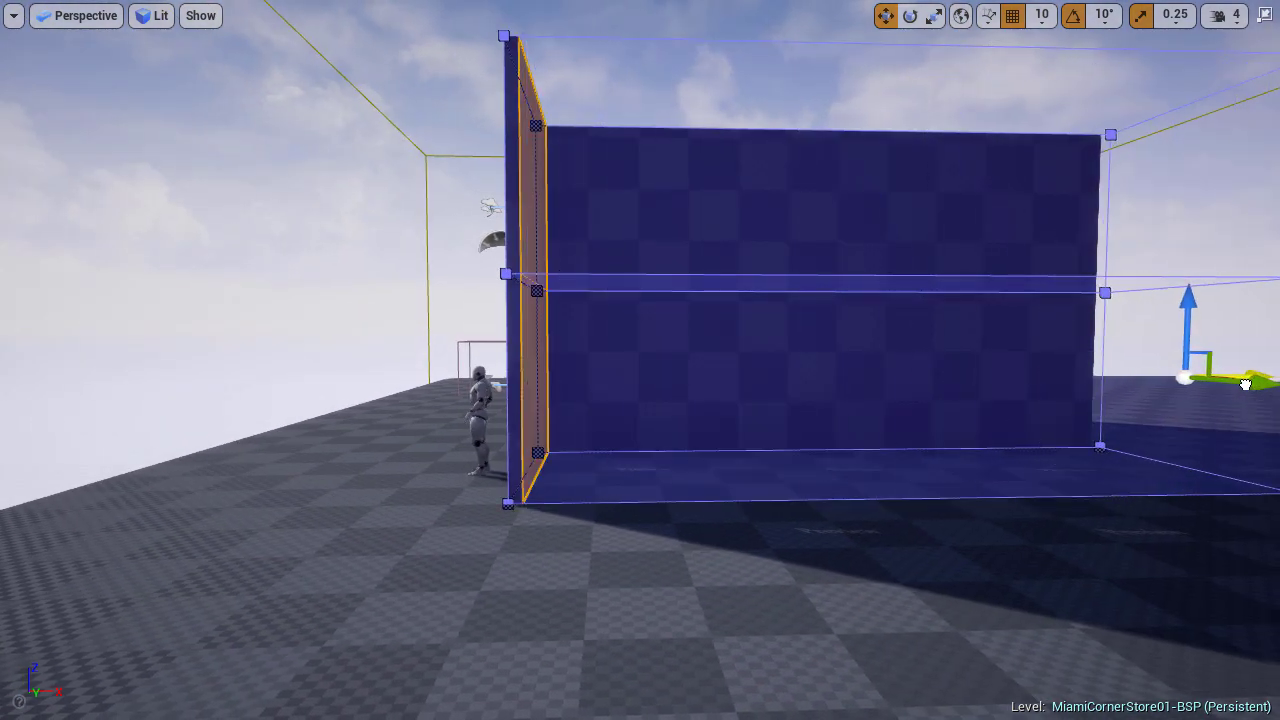
mouse_move(963, 388)
right_mouse_down()
mouse_move(1100, 390)
mouse_move(1065, 388)
right_mouse_up()
mouse_move(847, 367)
right_mouse_down()
mouse_move(887, 347)
mouse_move(1080, 343)
mouse_move(846, 367)
right_mouse_up()
right_click_drag(776, 349, 776, 349)
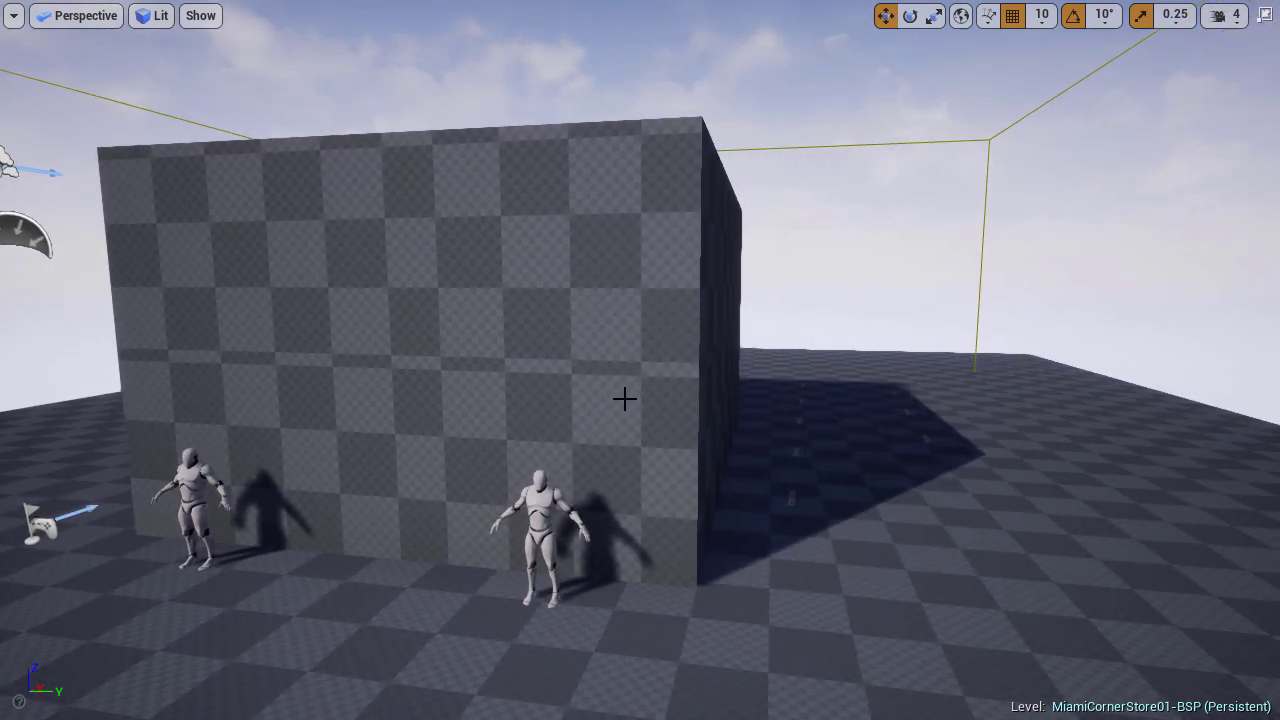
Duplicate the lower block behind the second mannequin along the Y axis, placing the copy against its outer end
left_click(624, 399)
right_click_drag(624, 399, 624, 399)
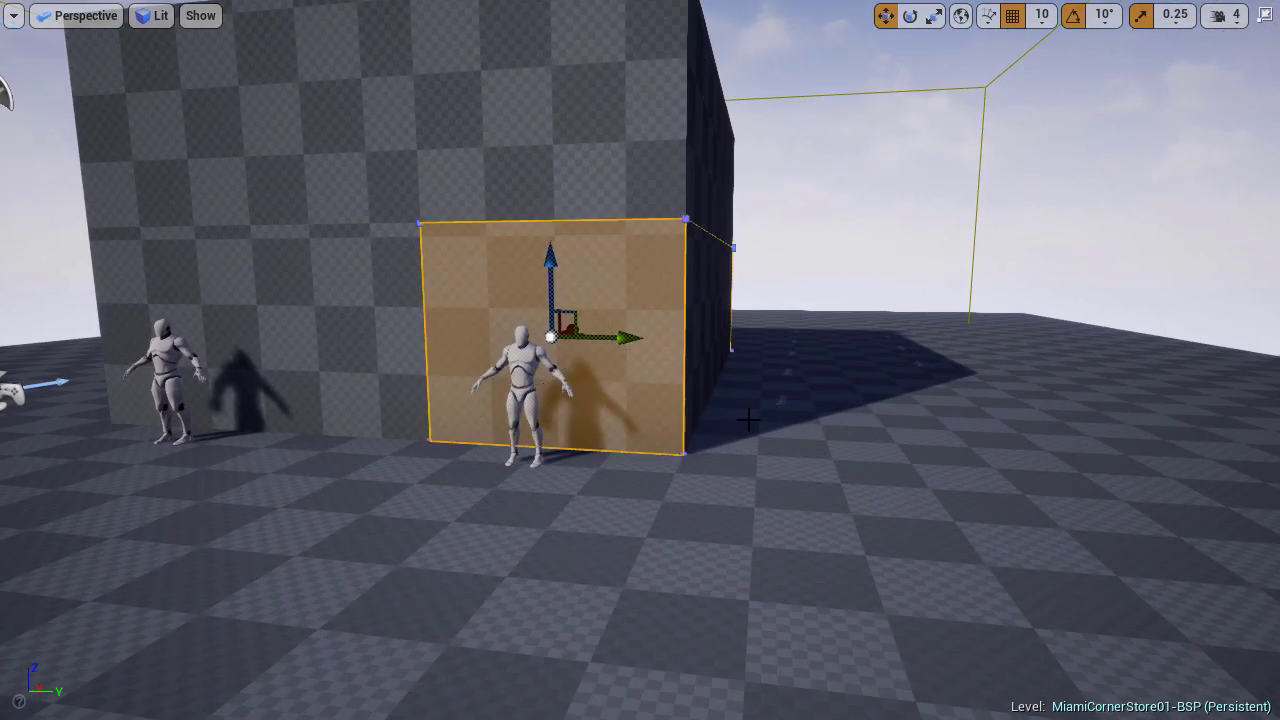
left_click_drag(636, 347, 738, 343)
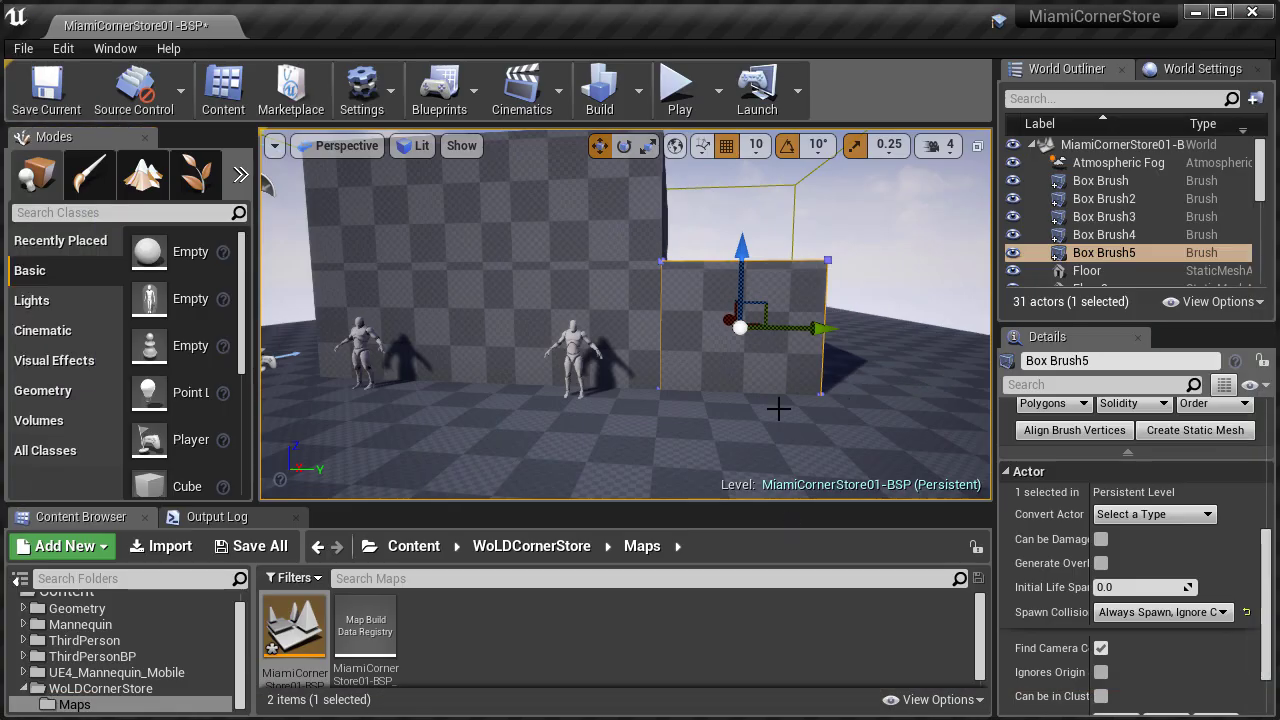
Show the new side block in the top wireframe view and measure its length along the Y axis
key("space")
right_click_drag(557, 246, 557, 296)
key("space")
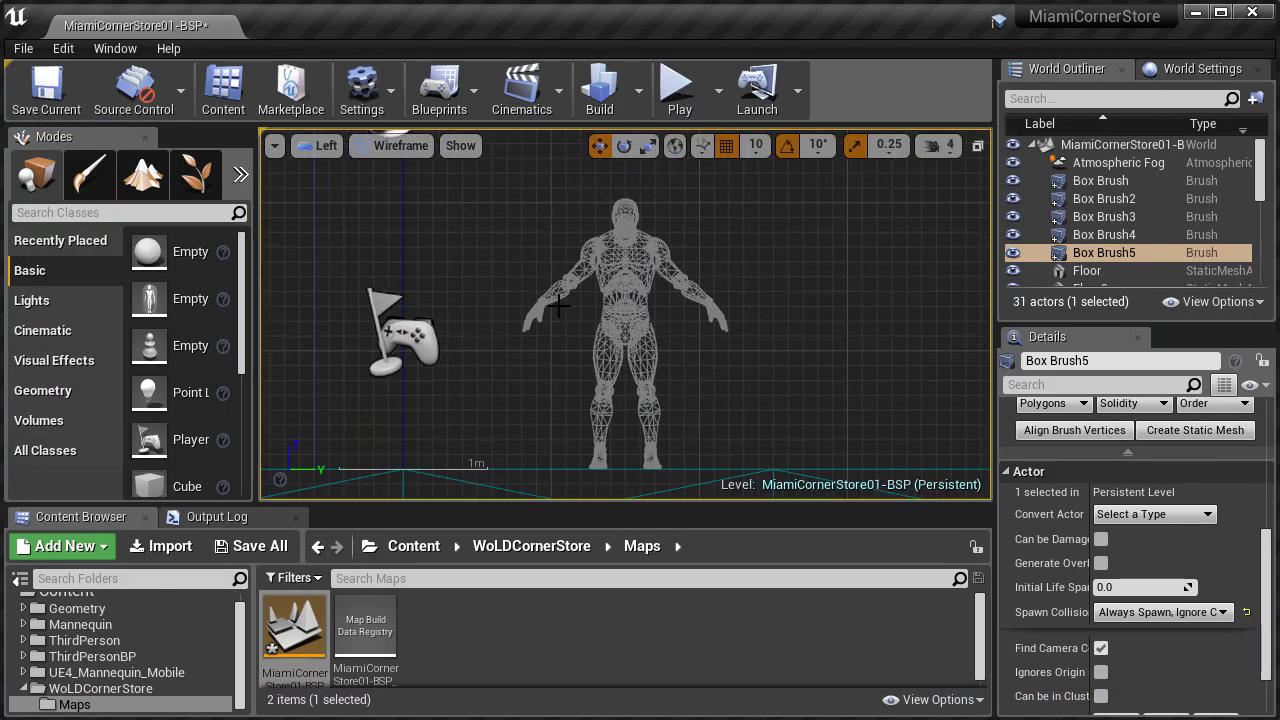
scroll(564, 307, "down", 8)
right_click_drag(728, 314, 626, 491)
scroll(626, 480, "down", 3)
right_click_drag(729, 401, 505, 249)
key("space")
right_click_drag(748, 421, 735, 464)
key("space")
scroll(680, 430, "up", 2)
key("F11")
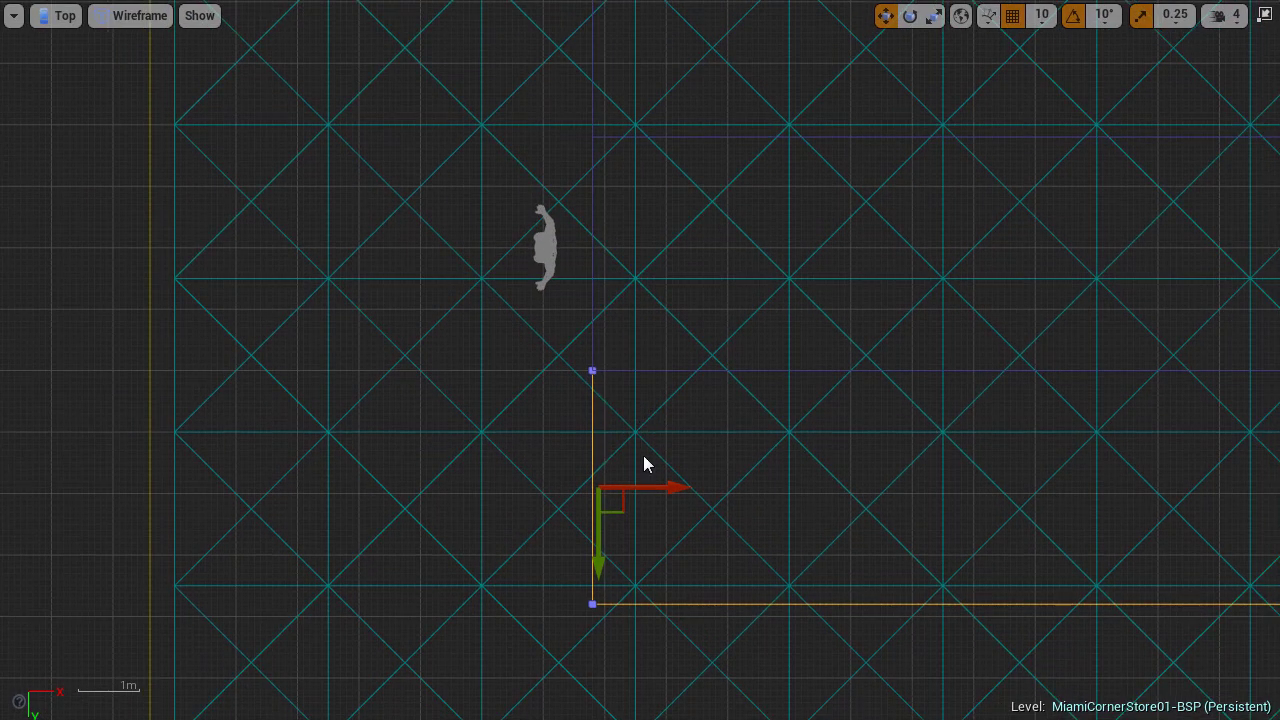
scroll(638, 367, "up", 3)
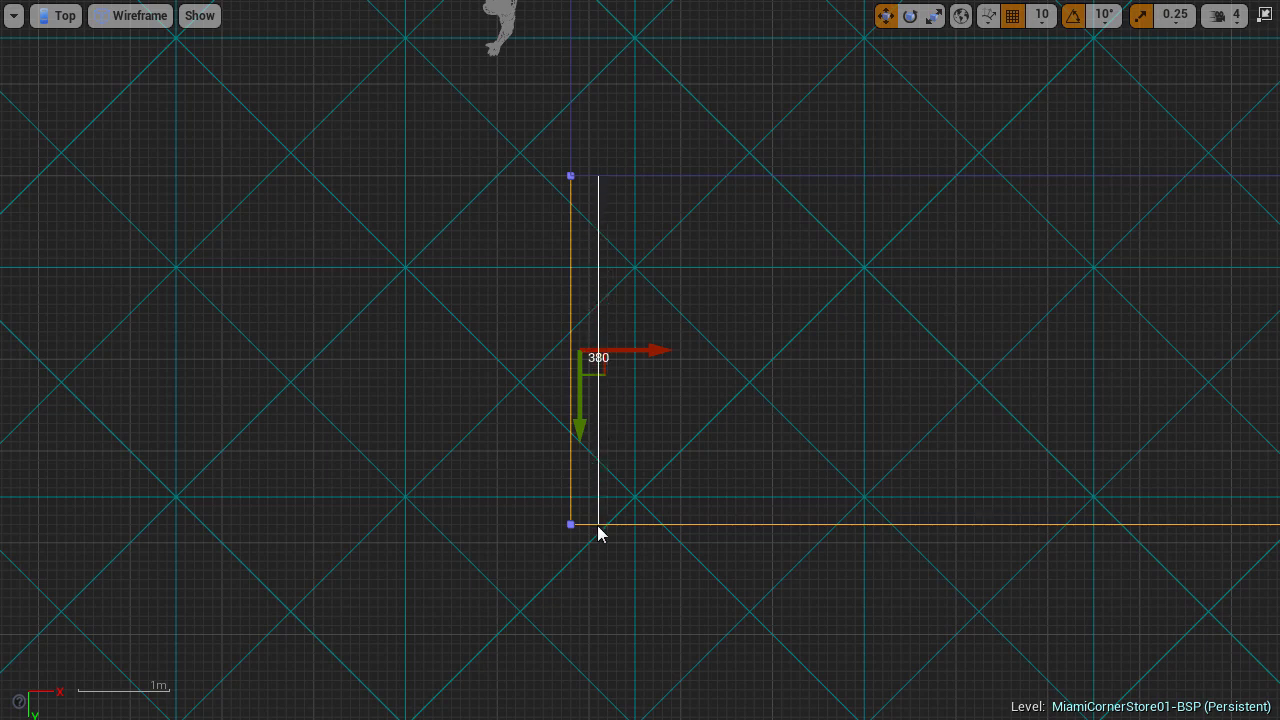
middle_click_drag(597, 525, 598, 522)
In geometry editing, select the side block's outer-end vertices and pull them inward along the Y axis to shorten it
right_click_drag(683, 484, 414, 420)
scroll(414, 420, "down", 2)
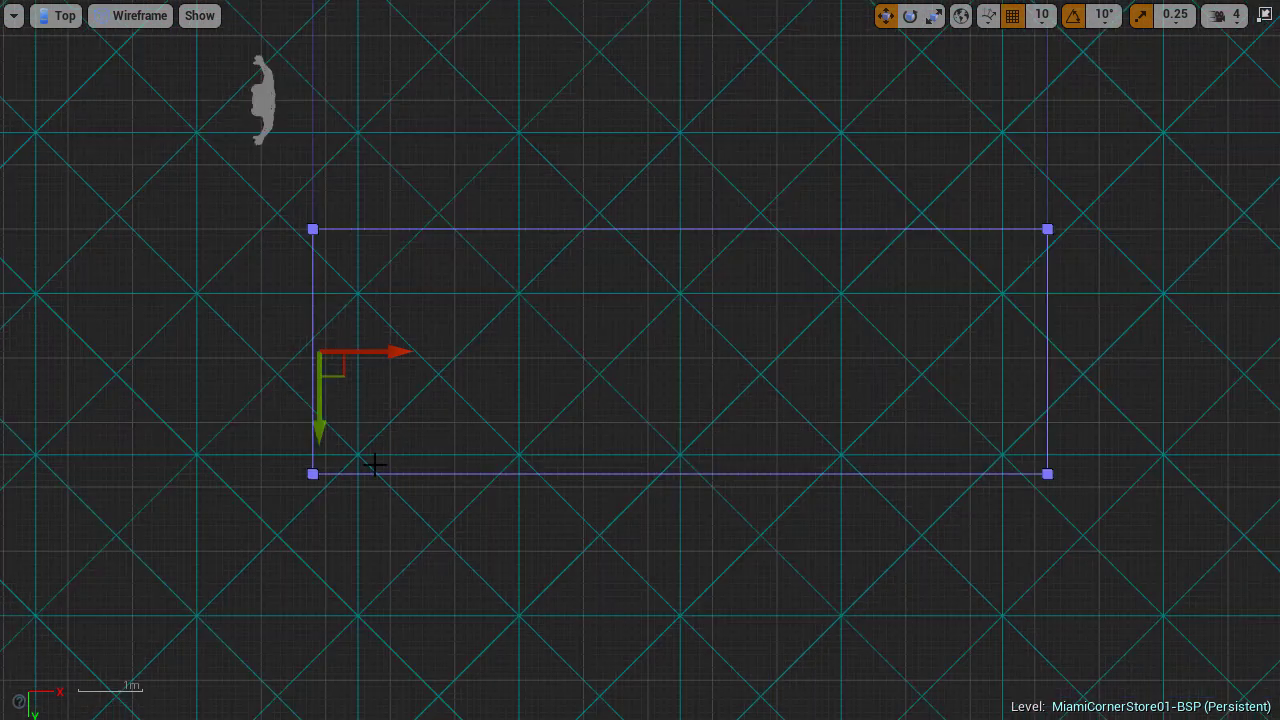
right_click_drag(688, 511, 934, 506)
right_click_drag(1198, 514, 1044, 525)
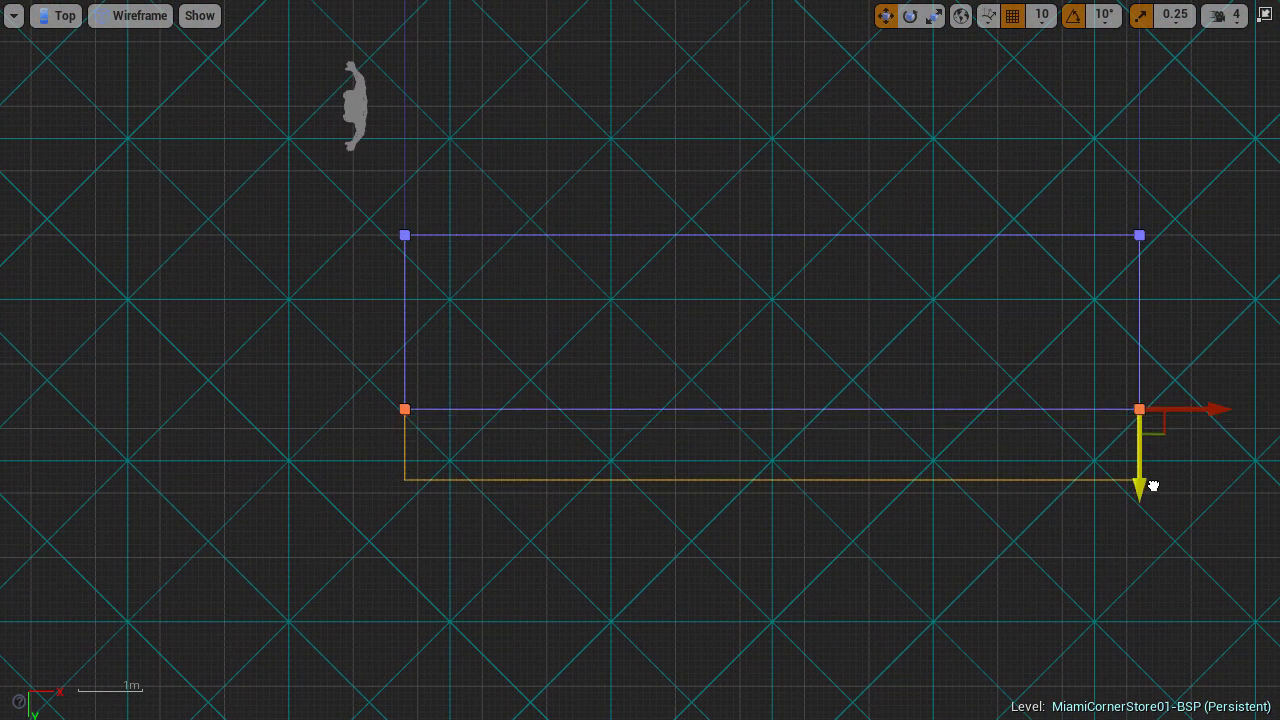
Move the side block's outer front corner vertices along the X axis to form an angled front corner, and return to the perspective view
scroll(564, 387, "up", 1)
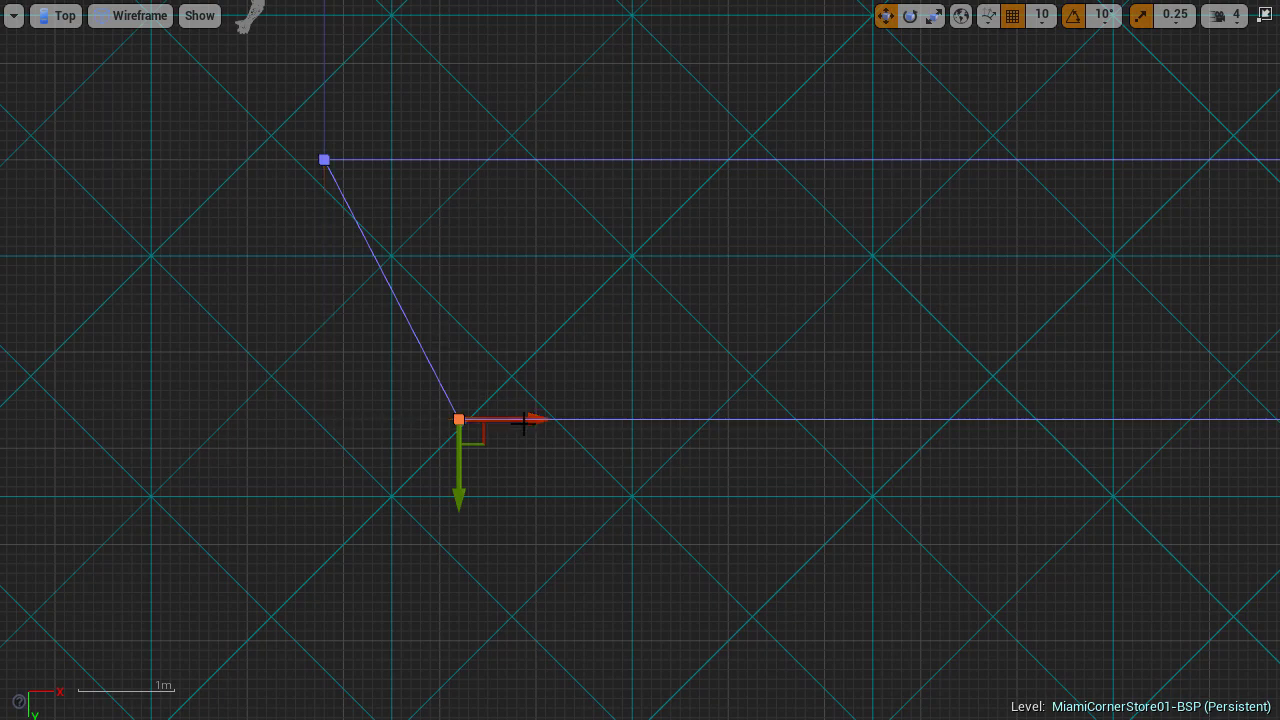
key("F11")
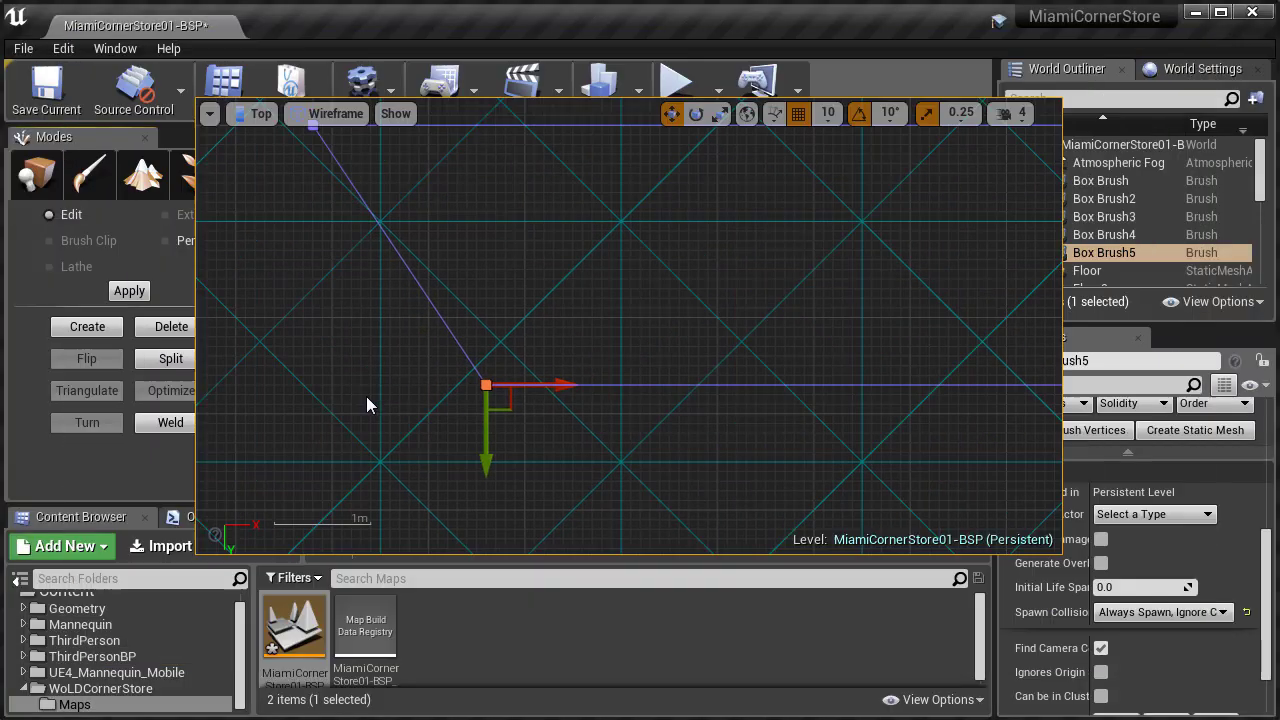
key("F11")
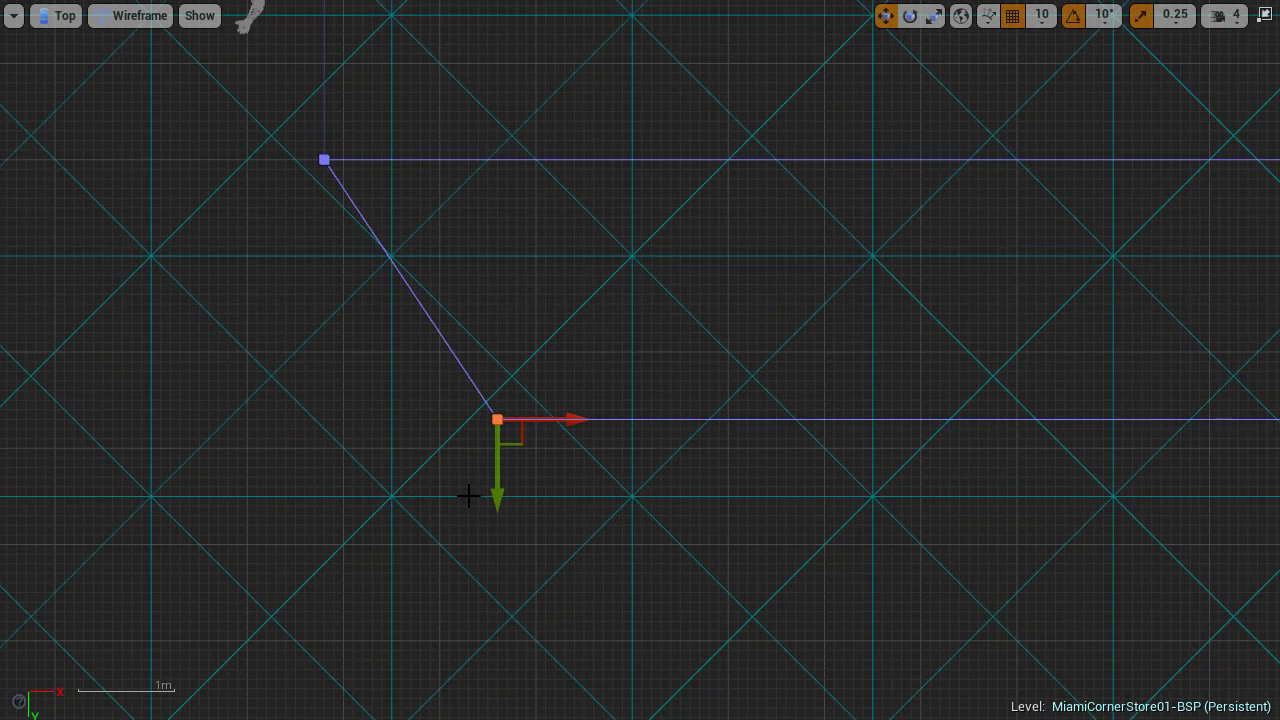
key("F11")
key("F10")
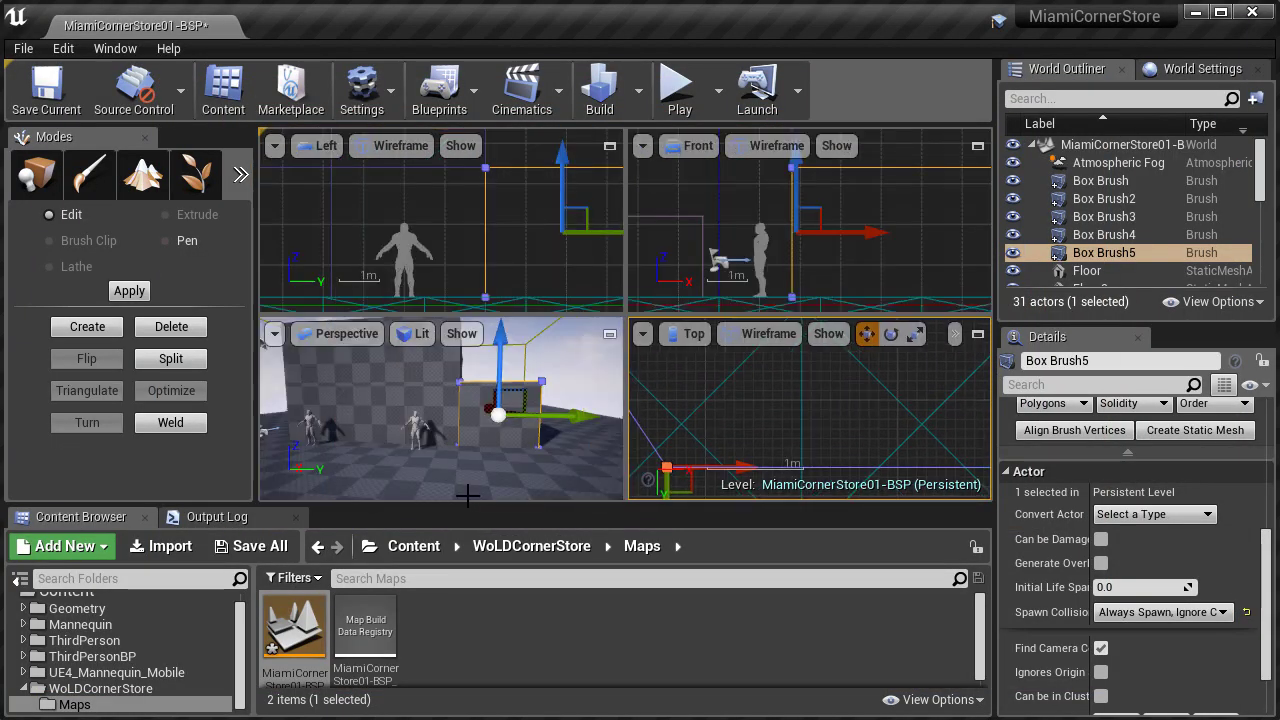
mouse_move(511, 430)
right_mouse_down()
mouse_move(511, 412)
mouse_move(550, 440)
mouse_move(577, 437)
mouse_move(500, 450)
mouse_move(515, 446)
right_mouse_up()
key("F10")
key("Escape")
key("Escape")
Duplicate a mannequin to the side block's angled corner and rotate the copy about the vertical axis to match the angle
mouse_move(716, 365)
right_mouse_down()
mouse_move(738, 366)
mouse_move(712, 370)
right_mouse_up()
left_click(738, 366)
key("Escape")
right_click_drag(817, 371, 660, 378)
mouse_move(811, 346)
right_mouse_down()
mouse_move(745, 366)
mouse_move(811, 346)
right_mouse_up()
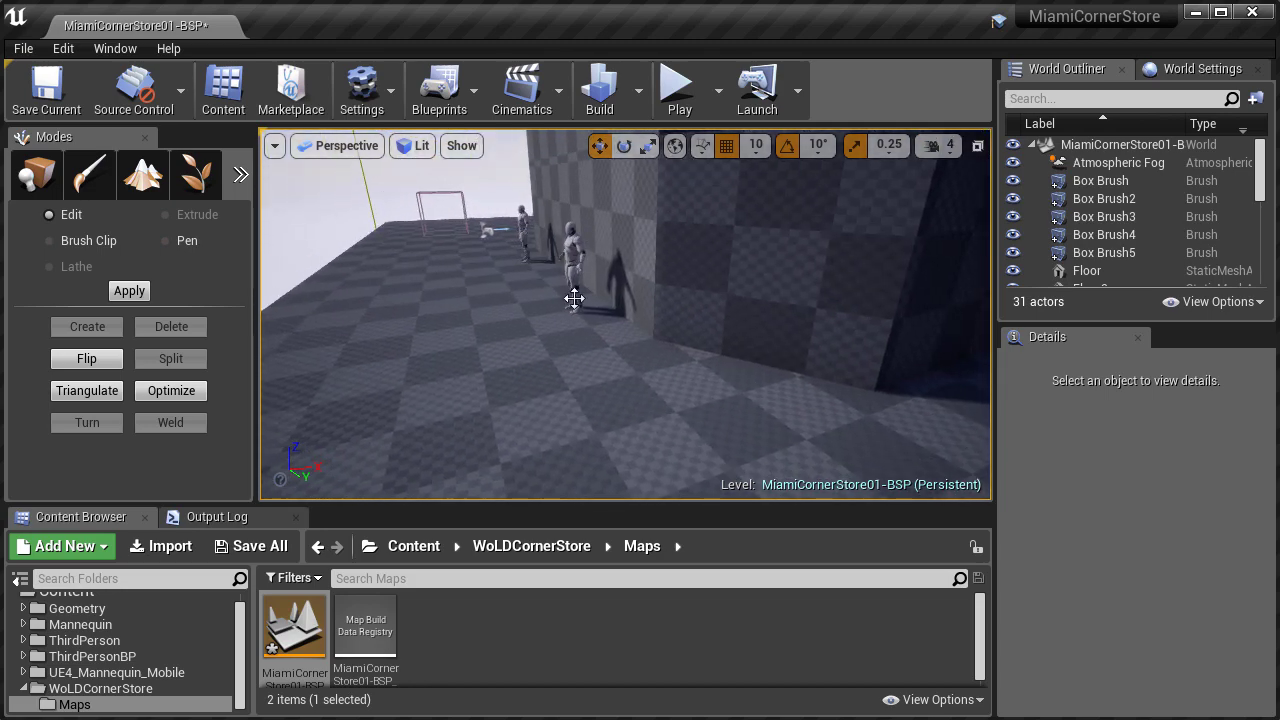
left_click(577, 258)
right_click_drag(586, 306, 710, 306)
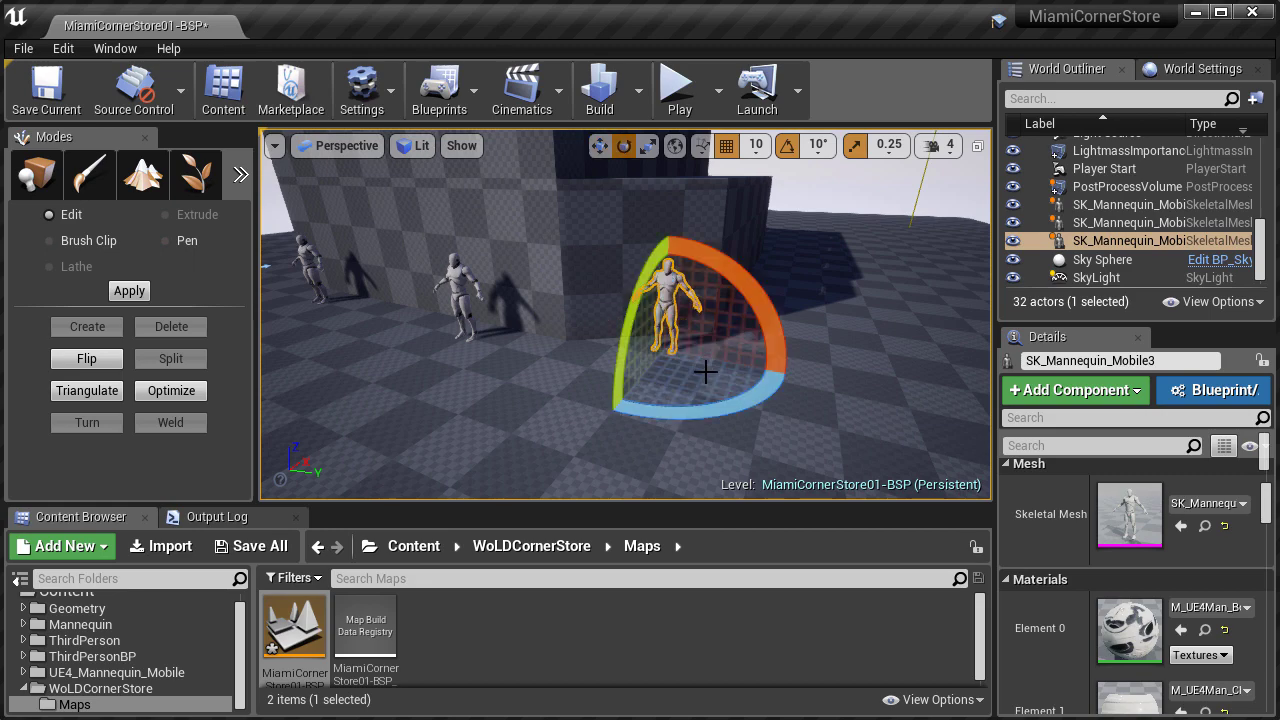
left_click_drag(706, 404, 739, 392)
key("Escape")
Move the rotated mannequin along the X axis to stand in front of the angled corner wall
mouse_move(739, 392)
right_mouse_down()
mouse_move(742, 318)
mouse_move(764, 326)
mouse_move(708, 356)
mouse_move(740, 376)
right_mouse_up()
key("w")
key("a")
key("d")
key("a")
left_click(623, 338)
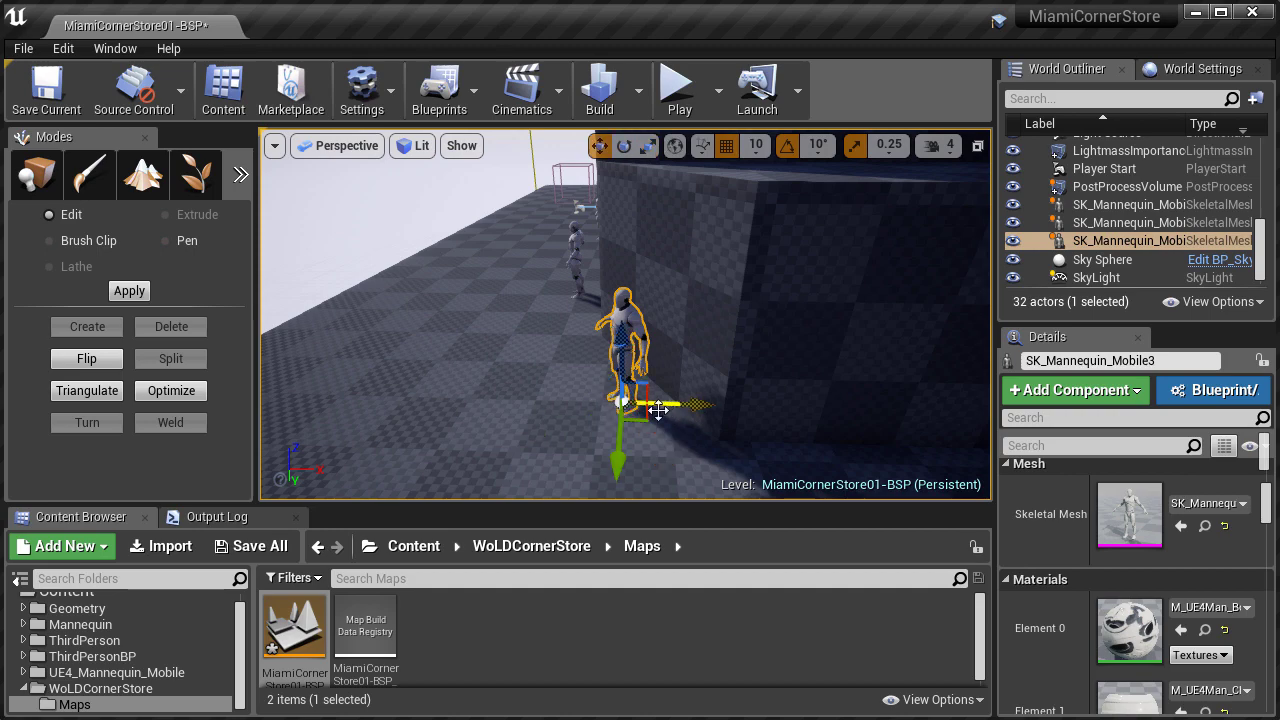
Select the angled side block and measure its length along the Y axis in the top view
left_click(686, 363)
left_click_drag(686, 363, 686, 363)
right_click_drag(686, 363, 650, 363)
key("shift+z")
scroll(833, 413, "up", 5)
key("shift+z")
right_click_drag(441, 278, 655, 462)
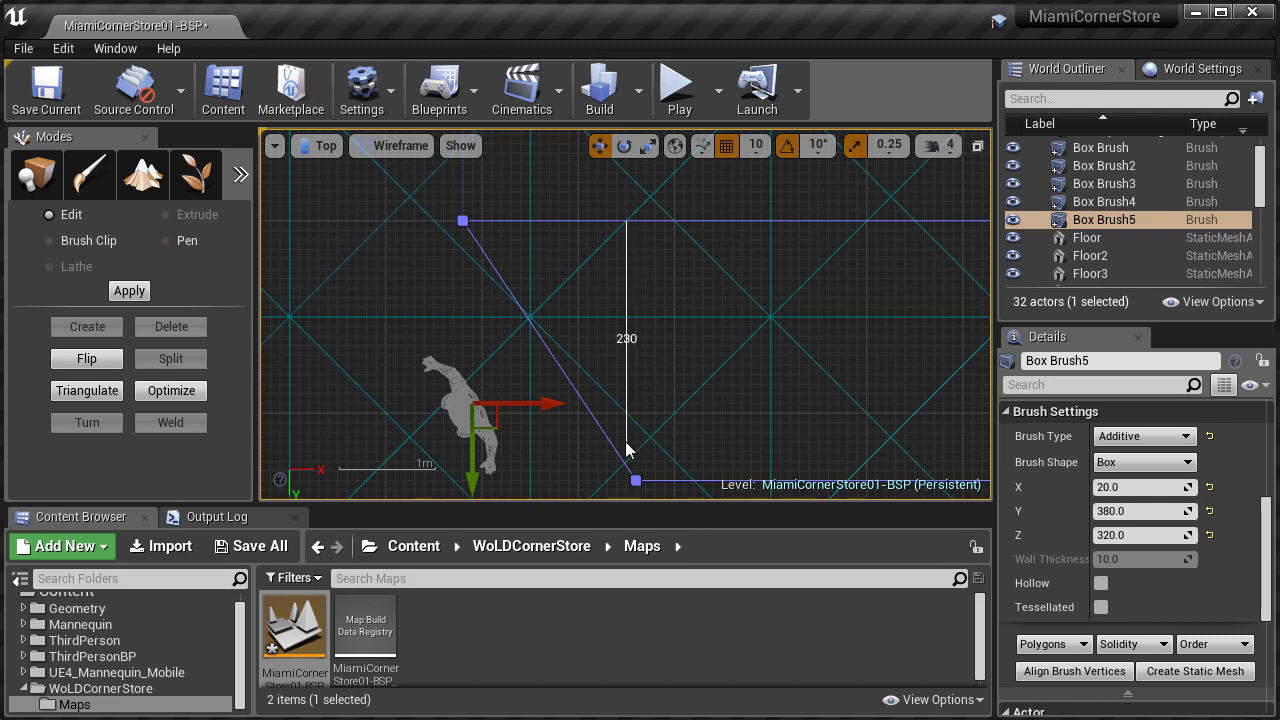
middle_click_drag(625, 479, 626, 479)
right_click_drag(713, 424, 620, 380)
scroll(667, 308, "down", 3)
scroll(620, 380, "down", 1)
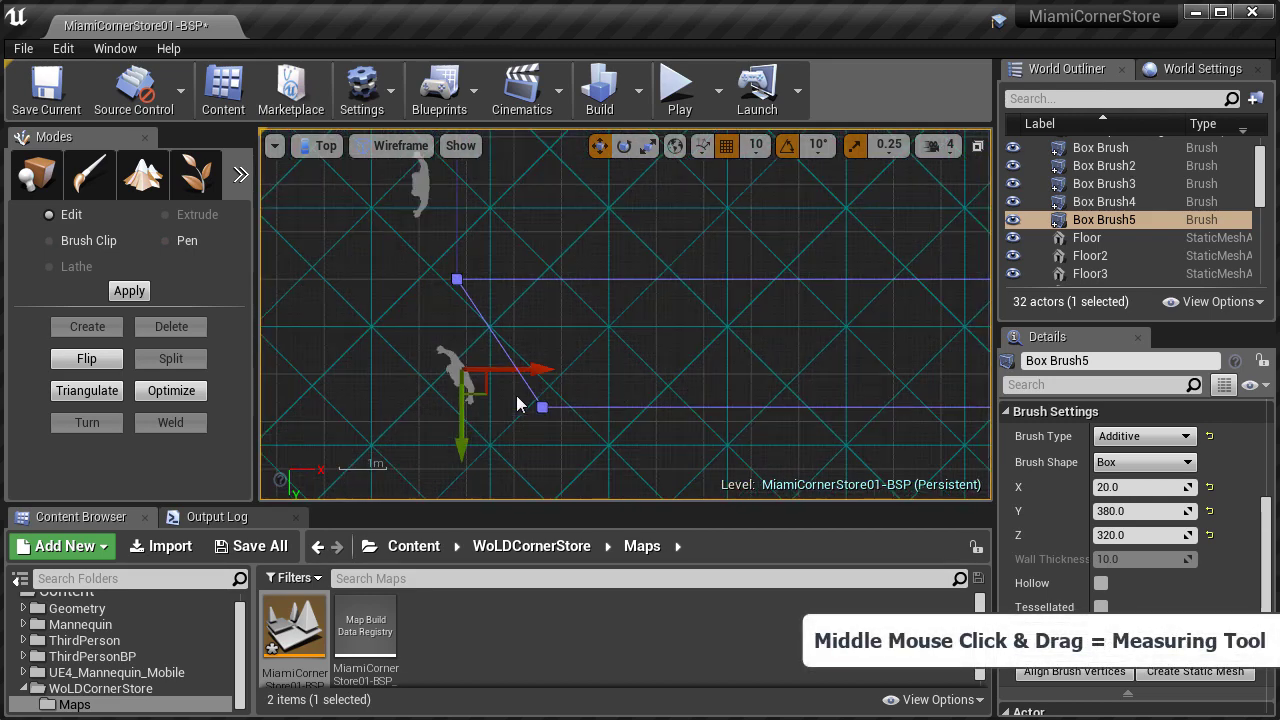
Pull the side block's outer-end vertices outward along the Y axis to a length of about 320, and return to the perspective view
mouse_move(838, 427)
right_mouse_down()
mouse_move(449, 383)
mouse_move(676, 369)
right_mouse_up()
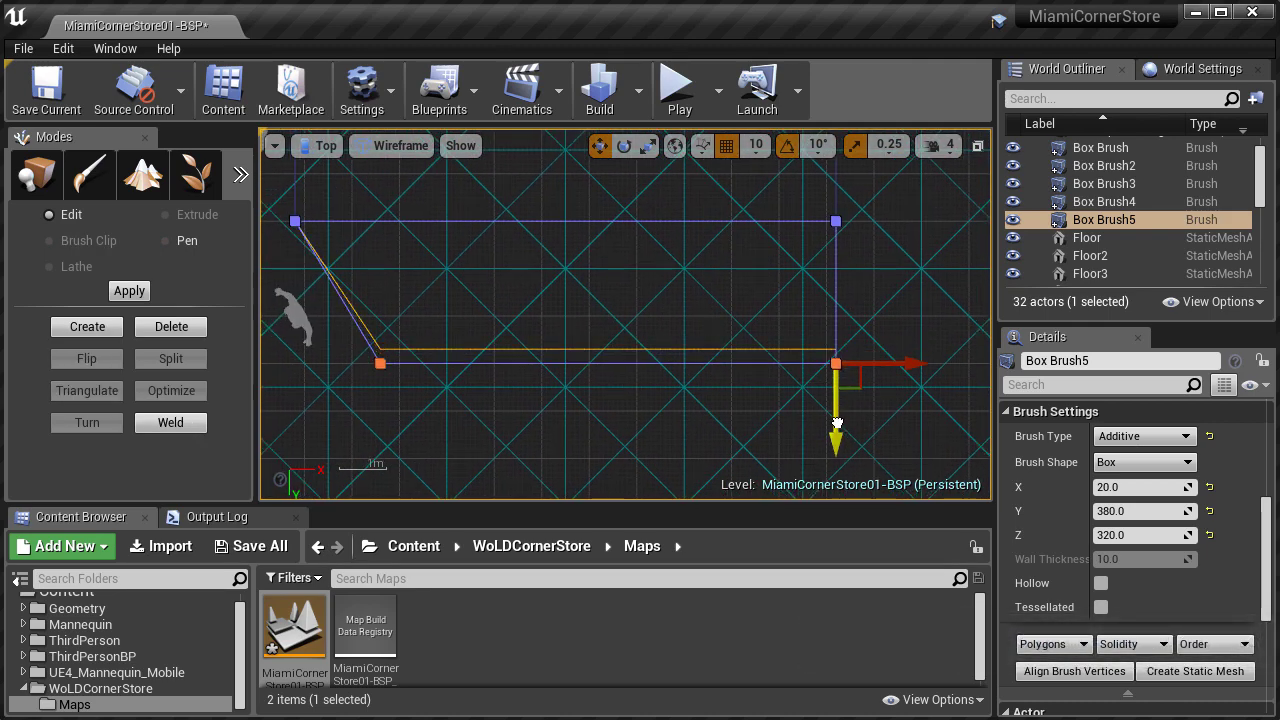
left_click_drag(840, 426, 841, 431)
right_click_drag(498, 316, 650, 357)
scroll(650, 357, "up", 3)
right_click_drag(468, 341, 602, 355)
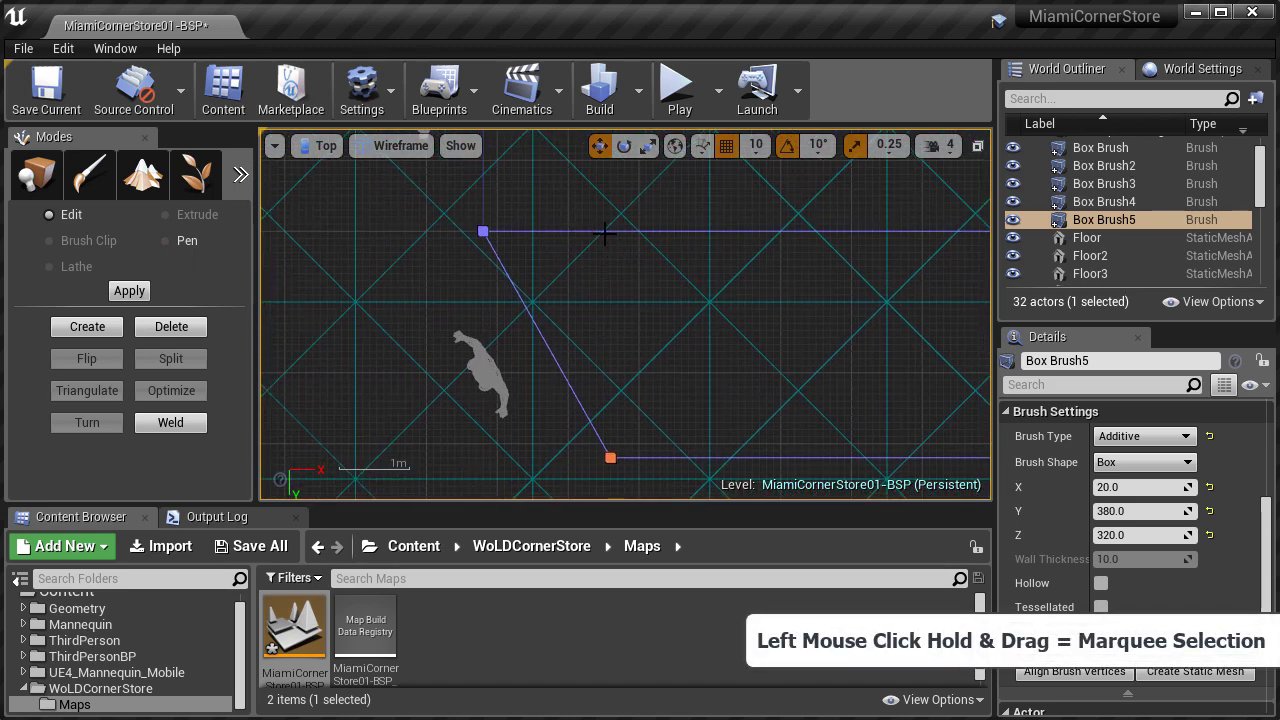
middle_click_drag(610, 372, 608, 454)
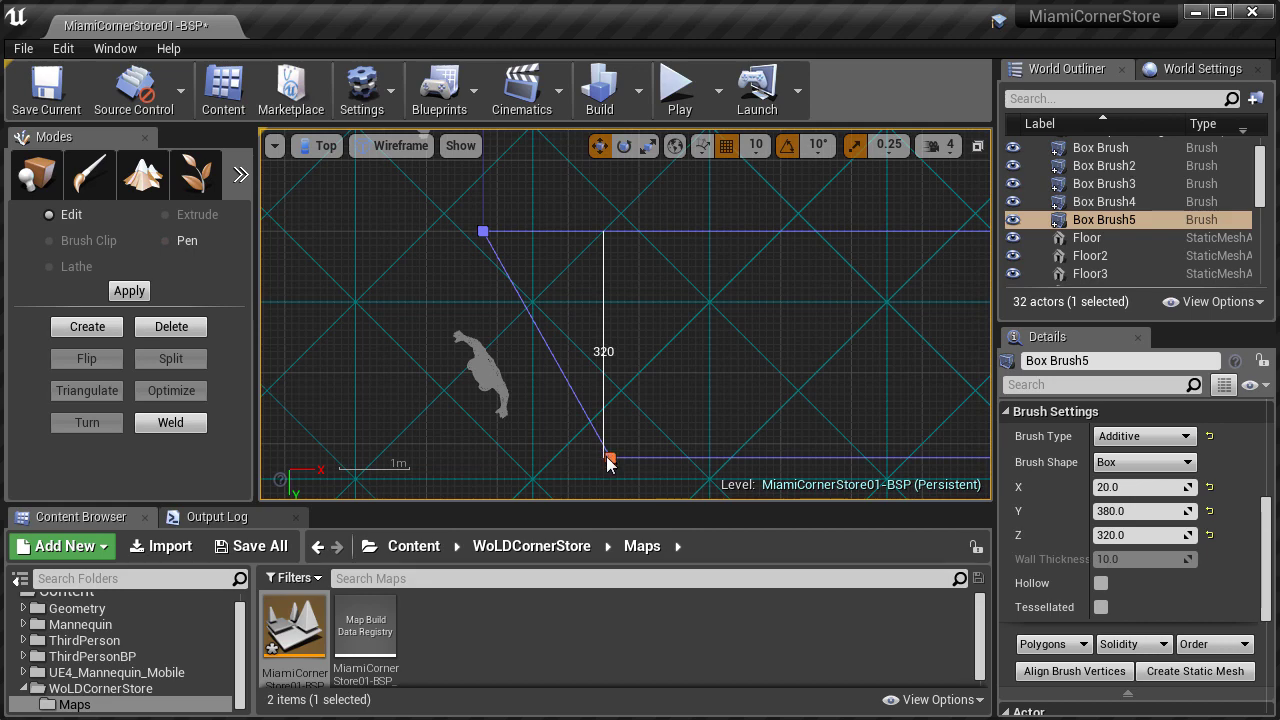
left_click(978, 146)
right_click_drag(500, 420, 440, 420)
left_click(611, 334)
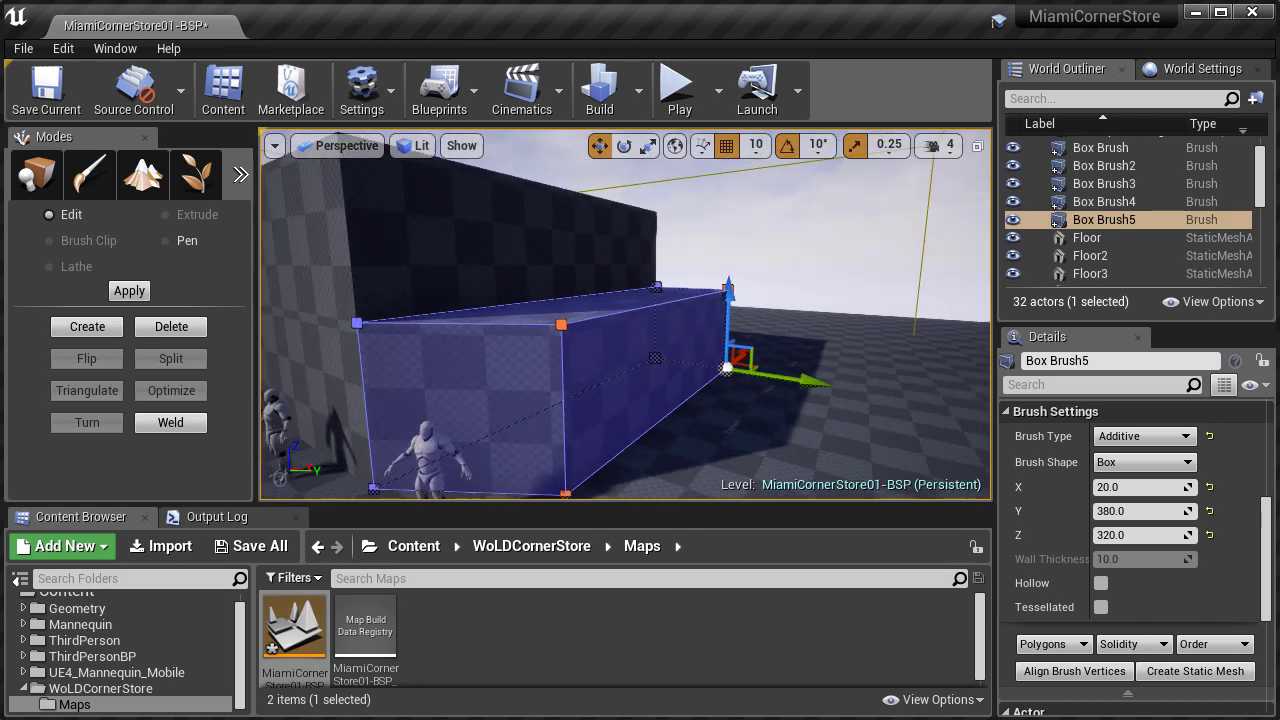
Play-test the level full screen, running the character along the front wall and around the angled corner to judge the building's scale
right_click_drag(536, 399, 500, 399)
key("Escape")
mouse_move(591, 391)
right_mouse_down()
mouse_move(591, 355)
mouse_move(600, 385)
right_mouse_up()
left_click(680, 90)
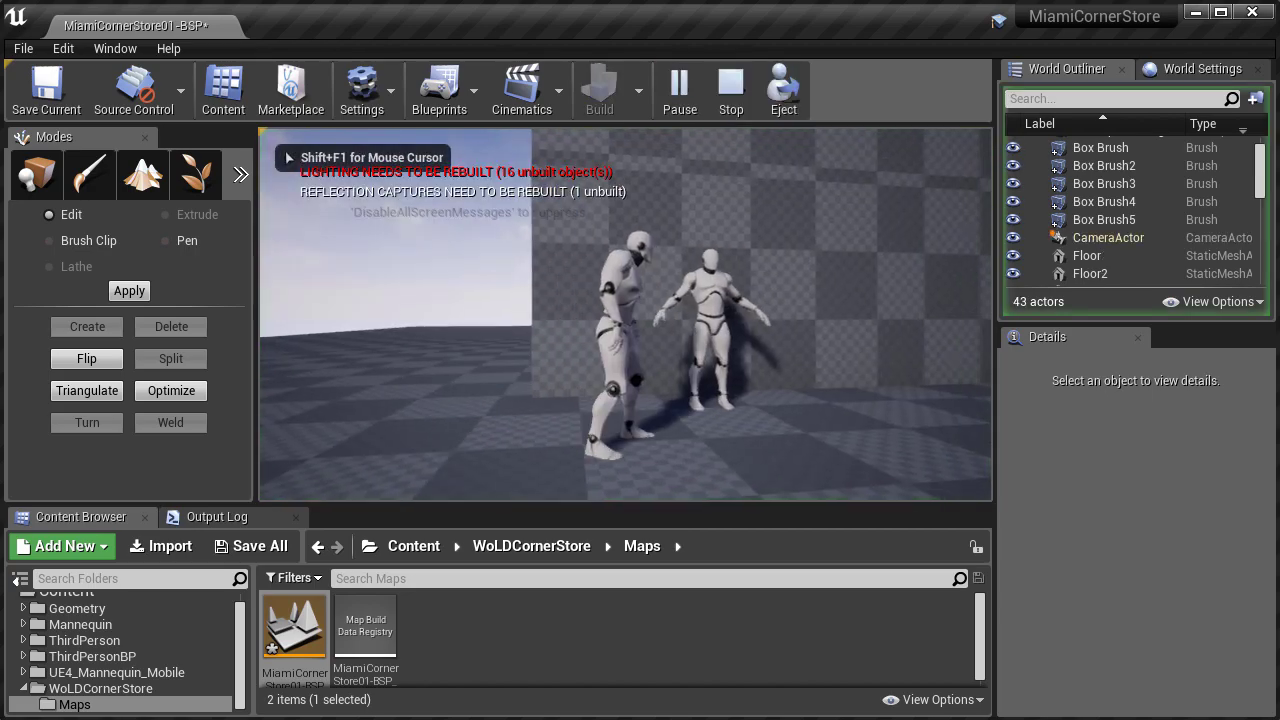
key("F11")
left_click(711, 284)
key("d")
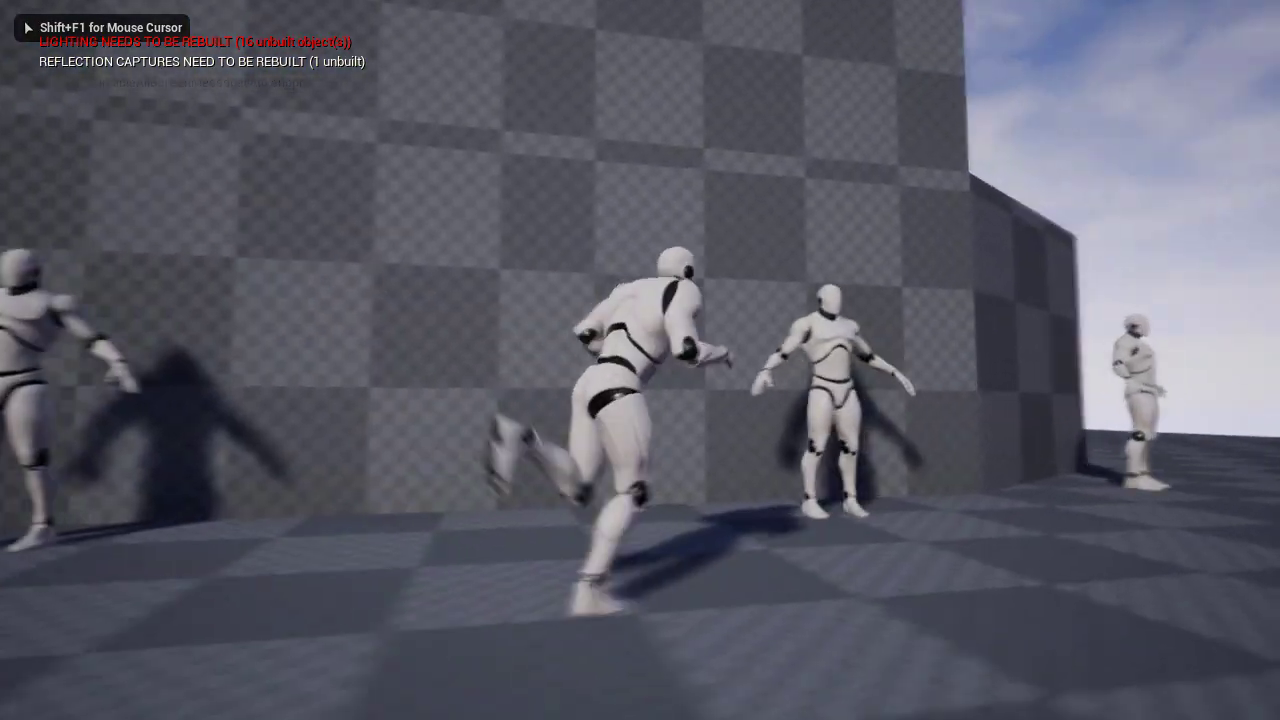
key("s")
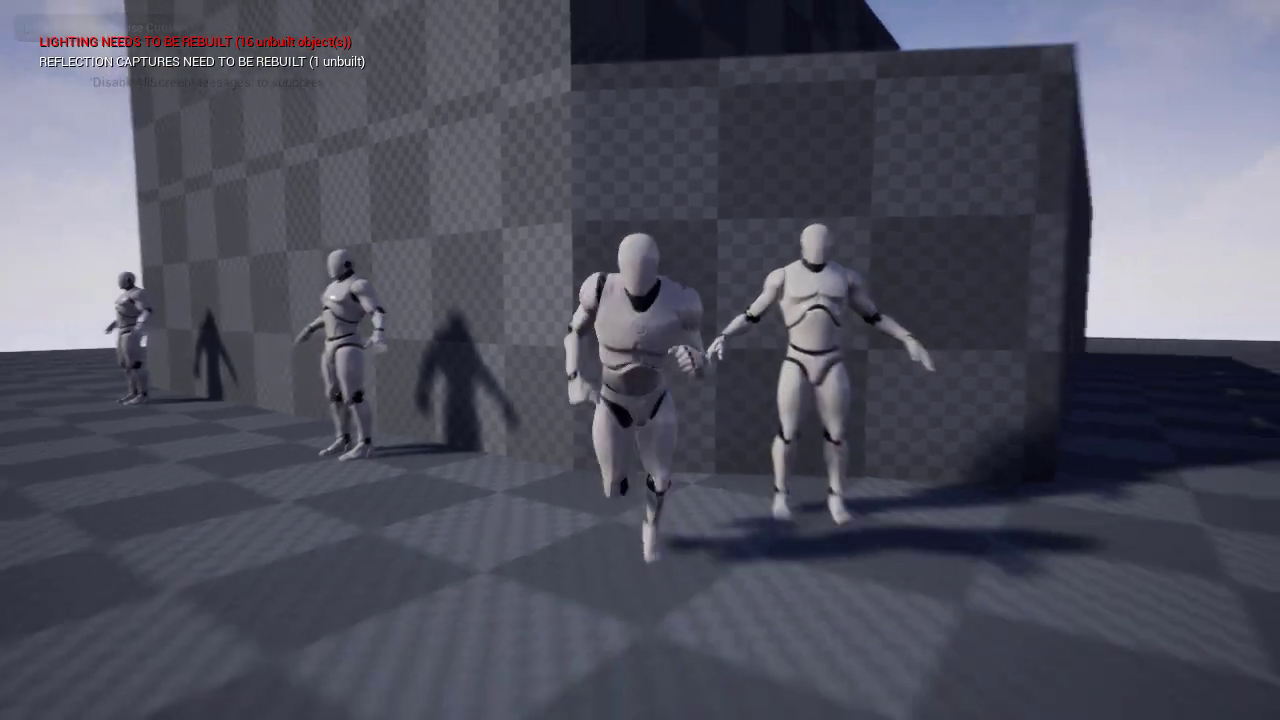
key("d")
key("w")
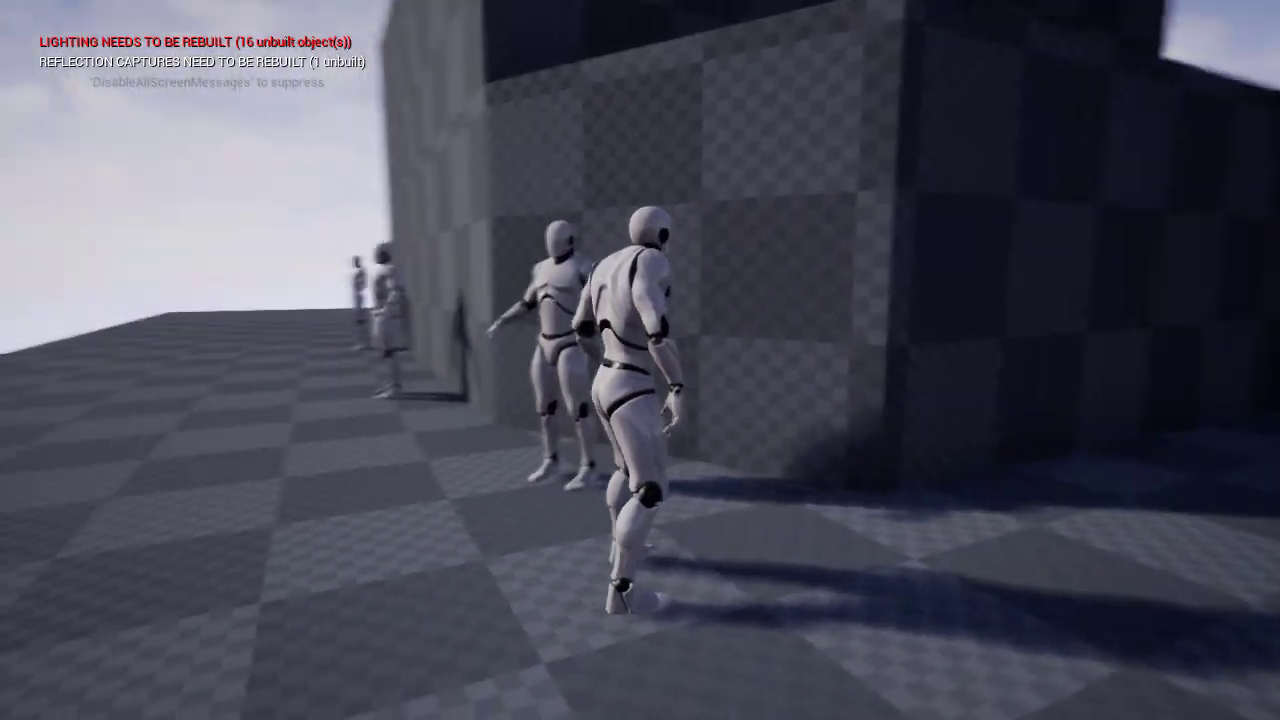
key("a")
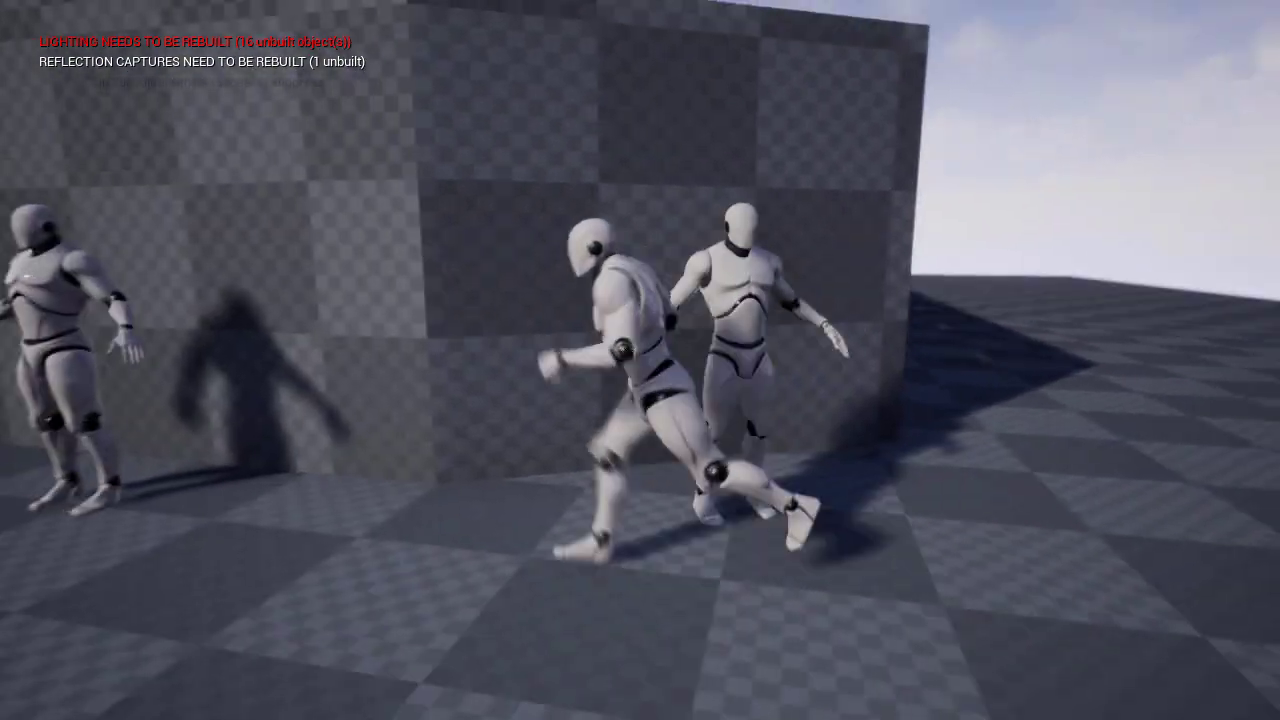
key("w")
key("s")
key("a")
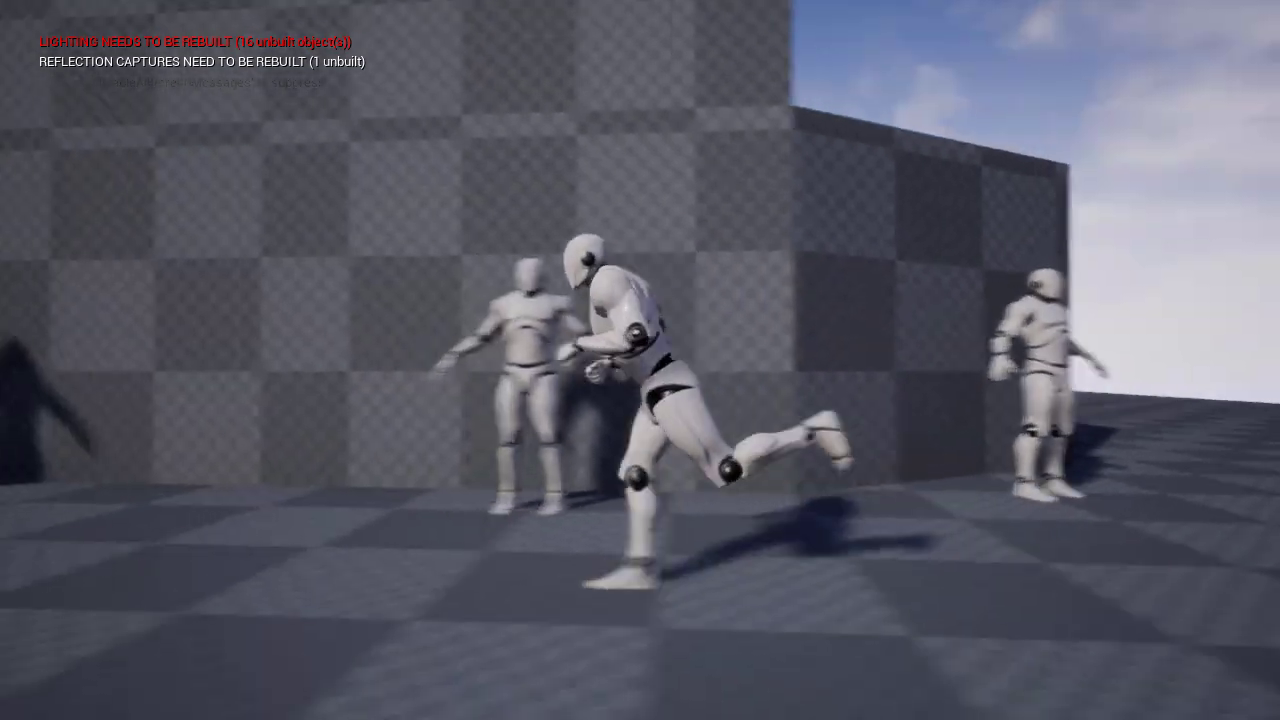
key("w")
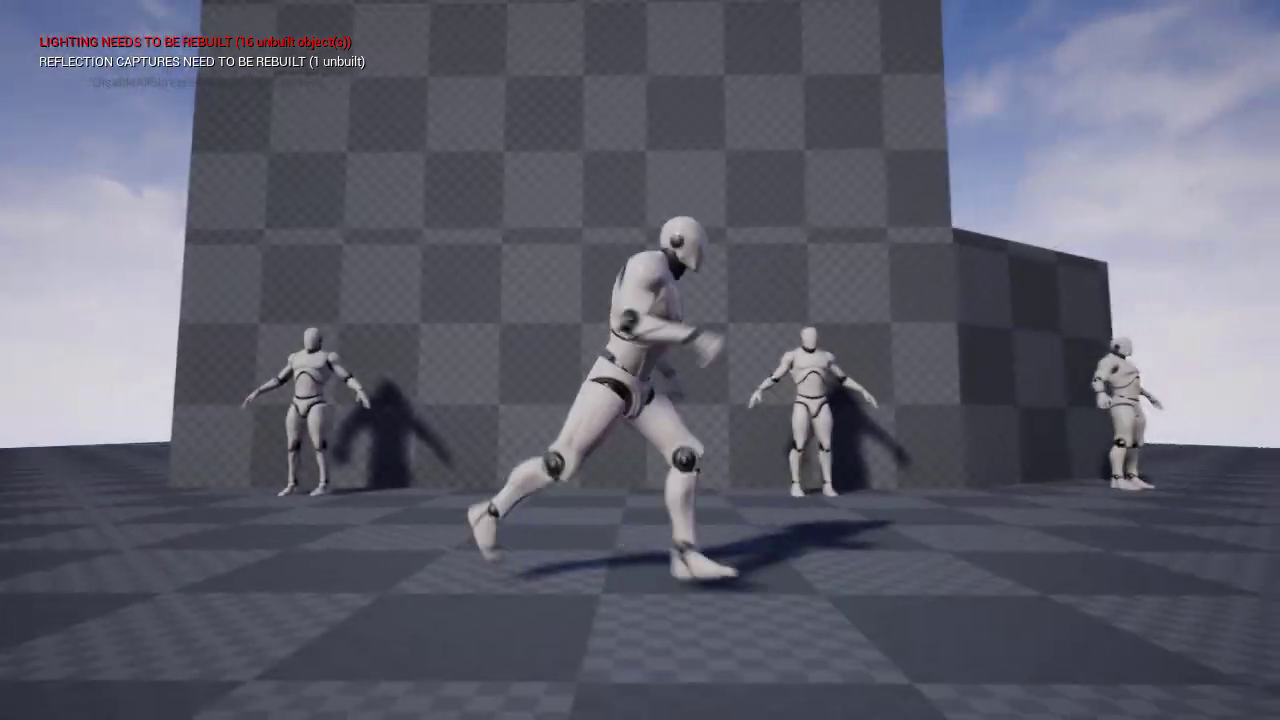
key("Escape")
In the top view, move the angled side block's outer front vertices inward along the X axis by about 50 units
mouse_move(796, 342)
right_mouse_down()
mouse_move(798, 385)
mouse_move(900, 385)
mouse_move(930, 370)
mouse_move(830, 400)
mouse_move(786, 337)
right_mouse_up()
key("w")
key("d")
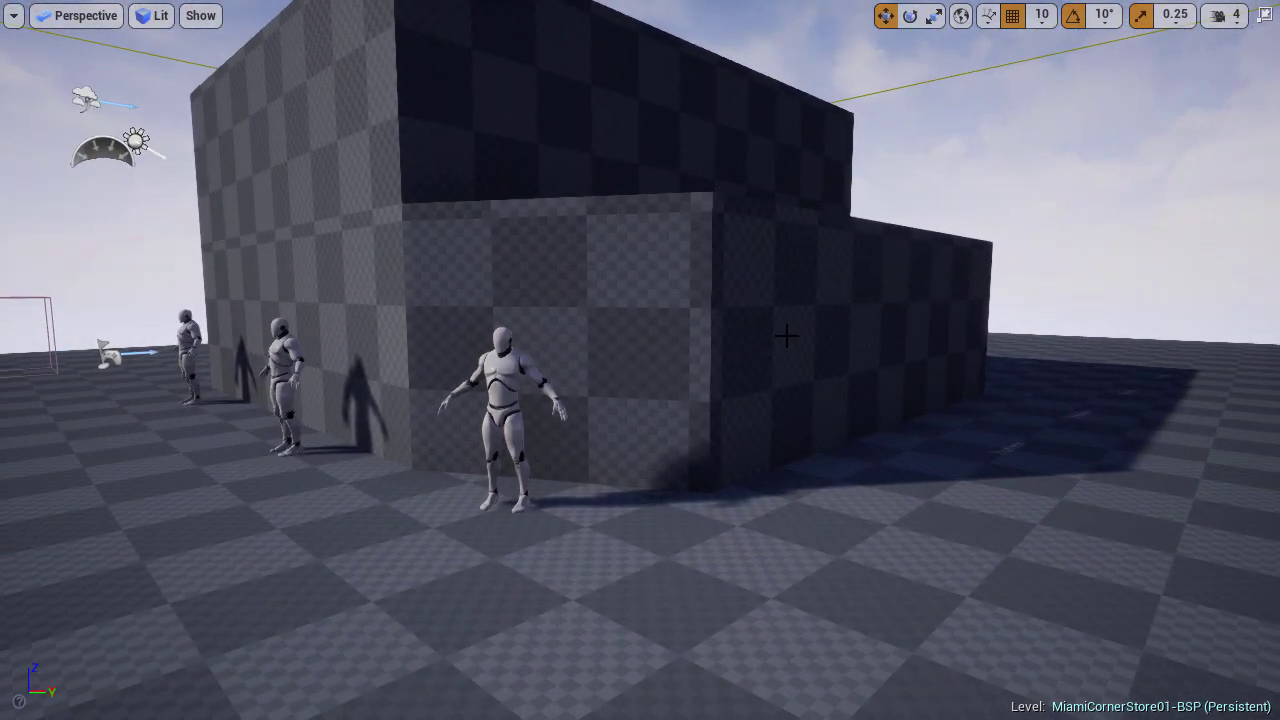
key("F11")
key("alt+x")
left_click(632, 340)
key("alt+x")
right_click_drag(620, 415, 537, 248)
key("F11")
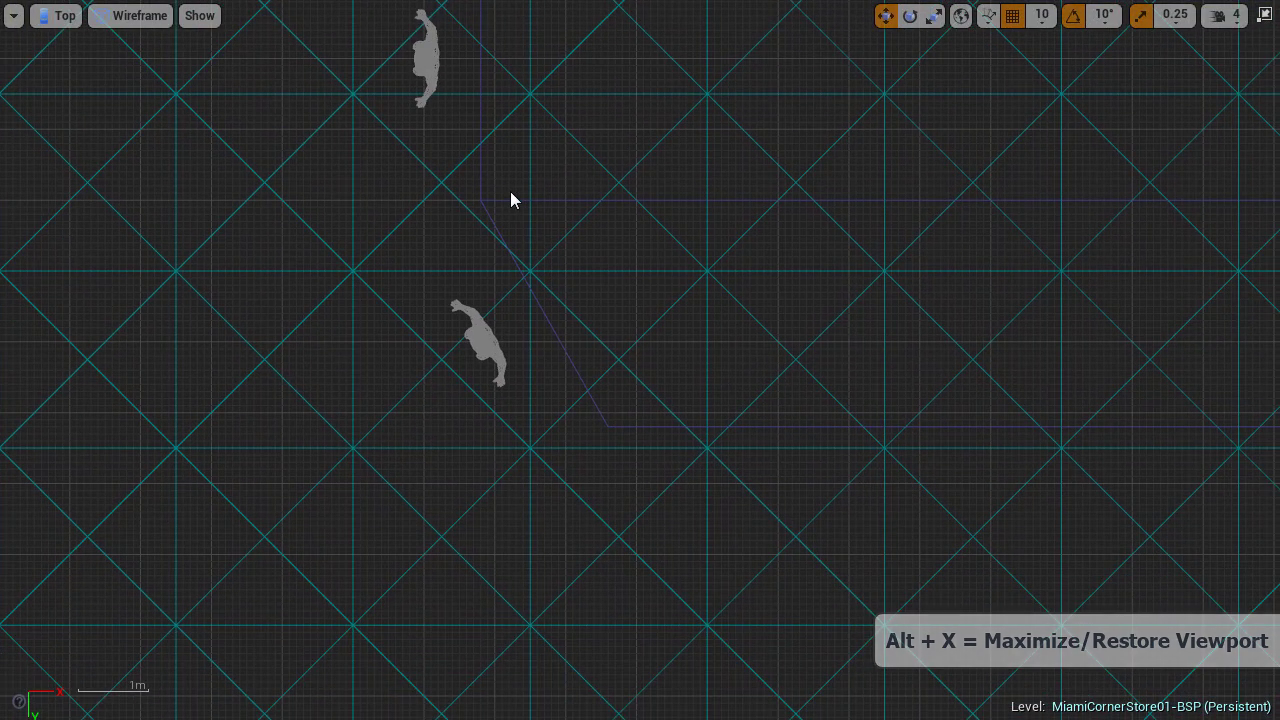
right_click_drag(561, 232, 547, 218)
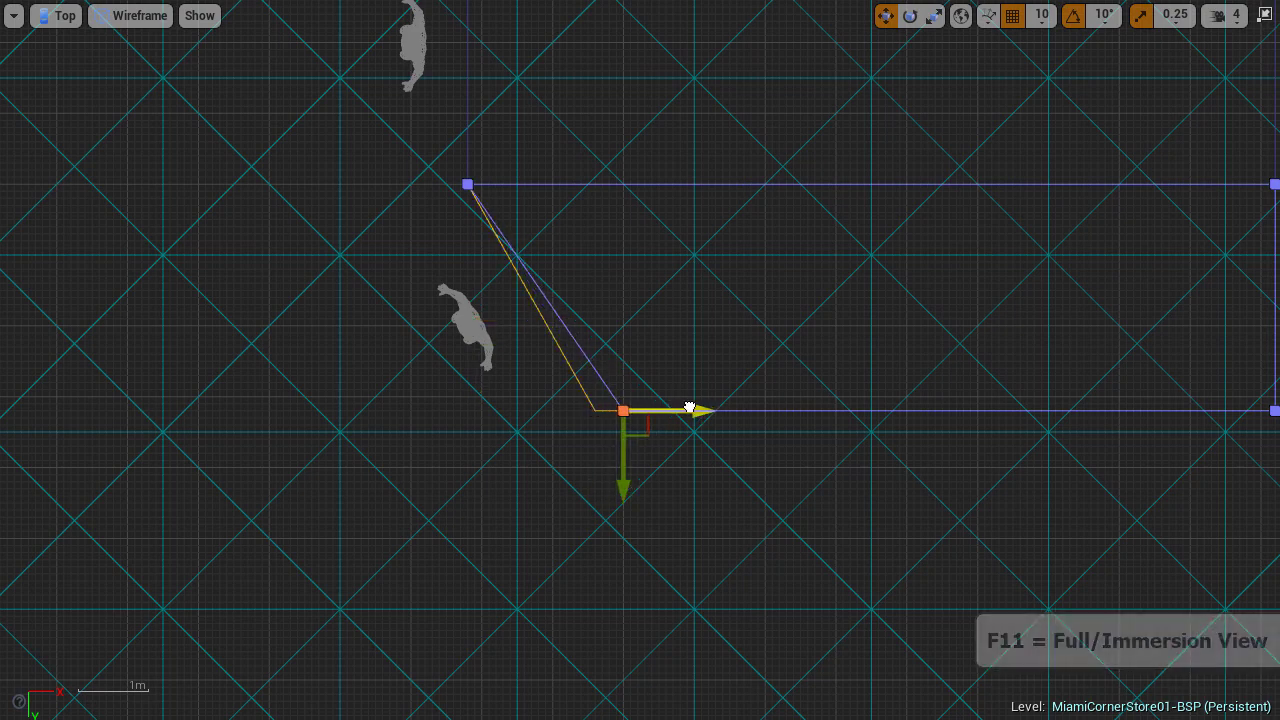
scroll(657, 358, "up", 2)
right_click_drag(657, 358, 638, 430)
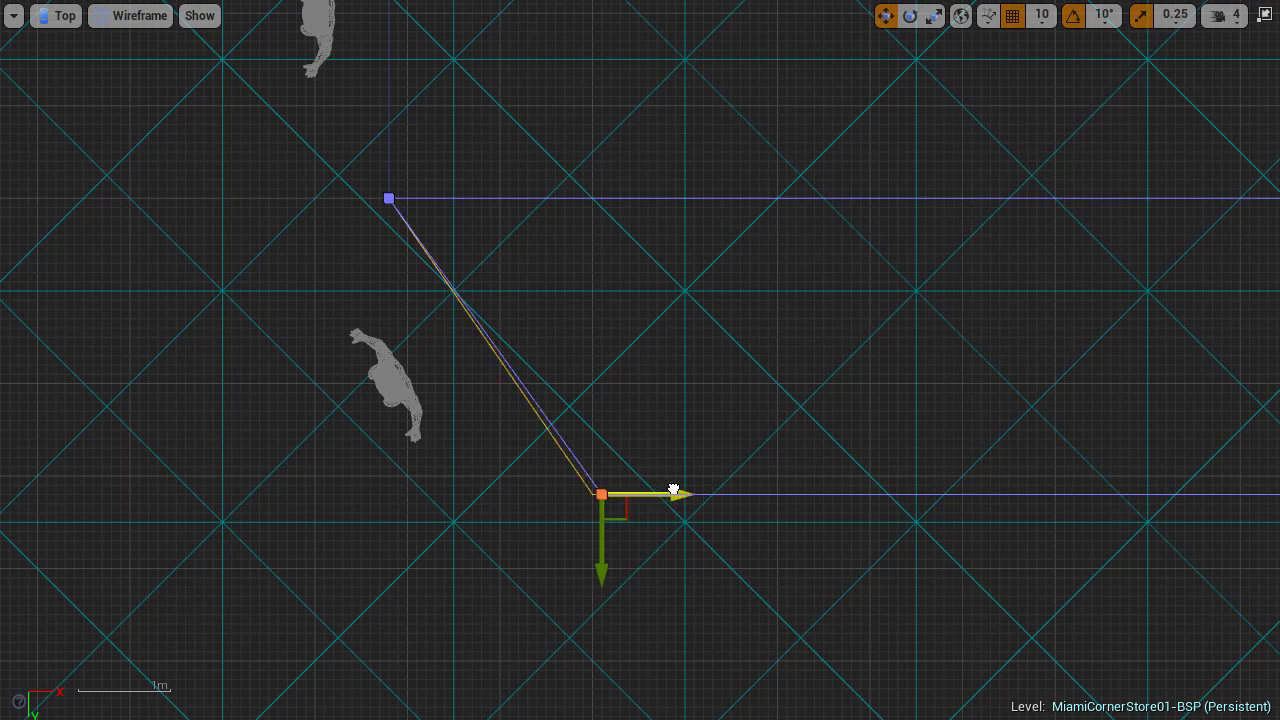
right_click_drag(686, 453, 627, 449)
In the perspective view, duplicate the angled side block straight up onto itself as its second storey, and deselect it
key("F11")
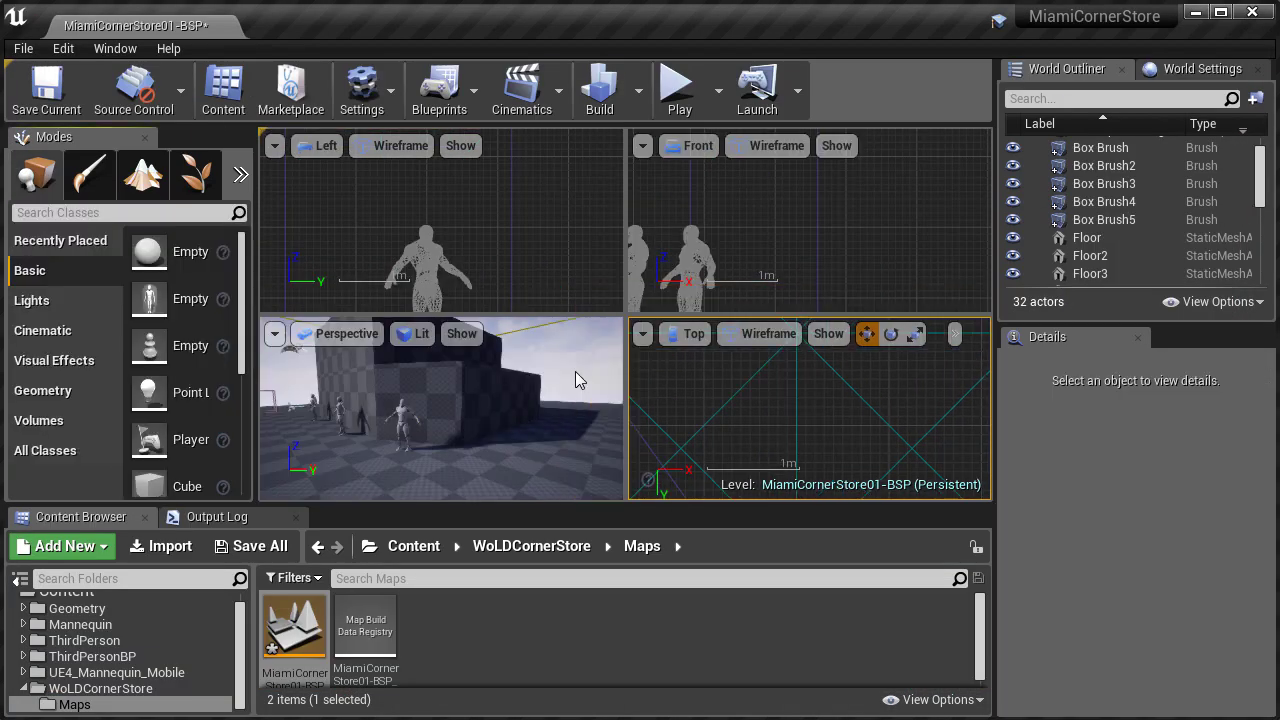
right_click_drag(575, 374, 588, 372)
key("alt+w")
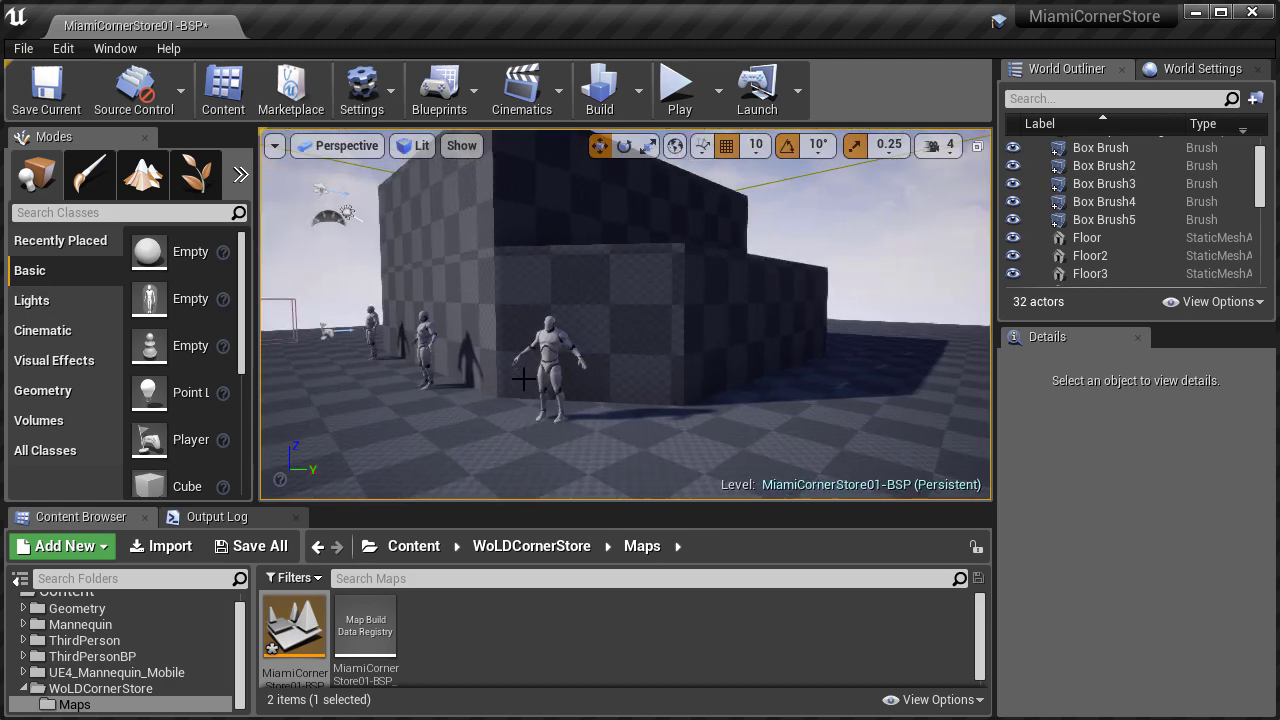
right_click_drag(630, 330, 652, 324)
left_click(652, 322)
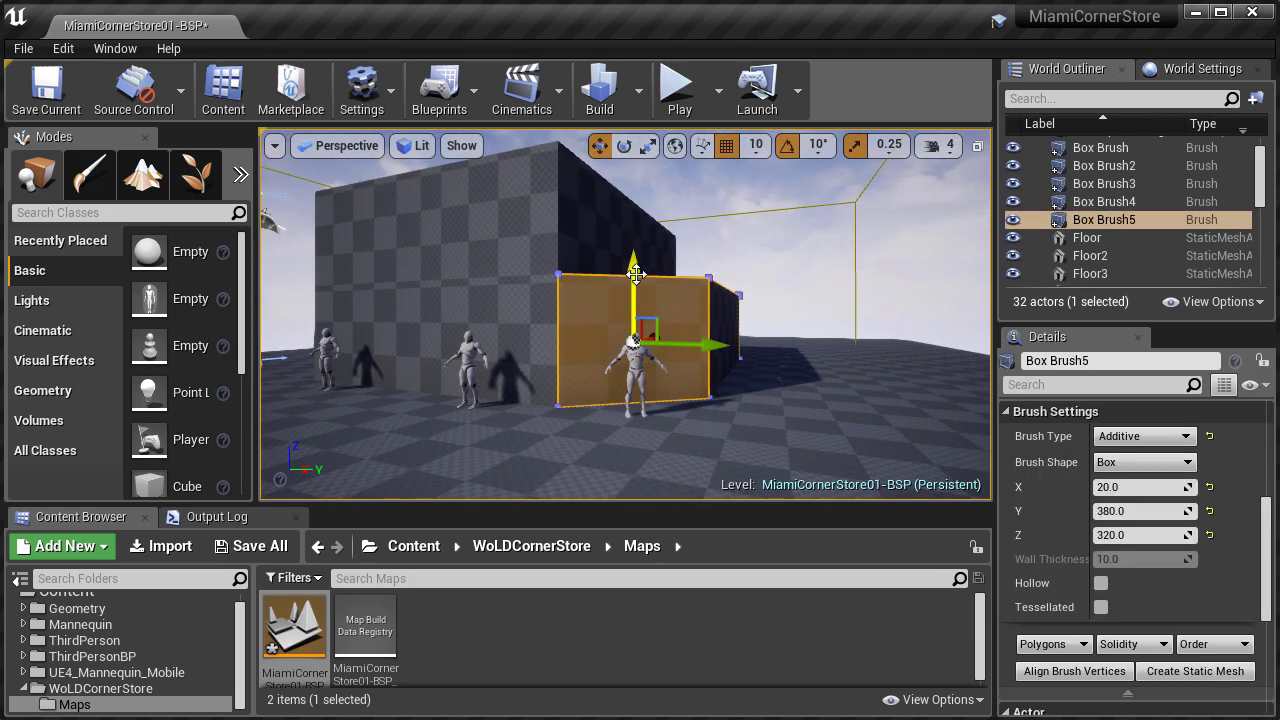
left_click_drag(634, 340, 641, 190, "alt")
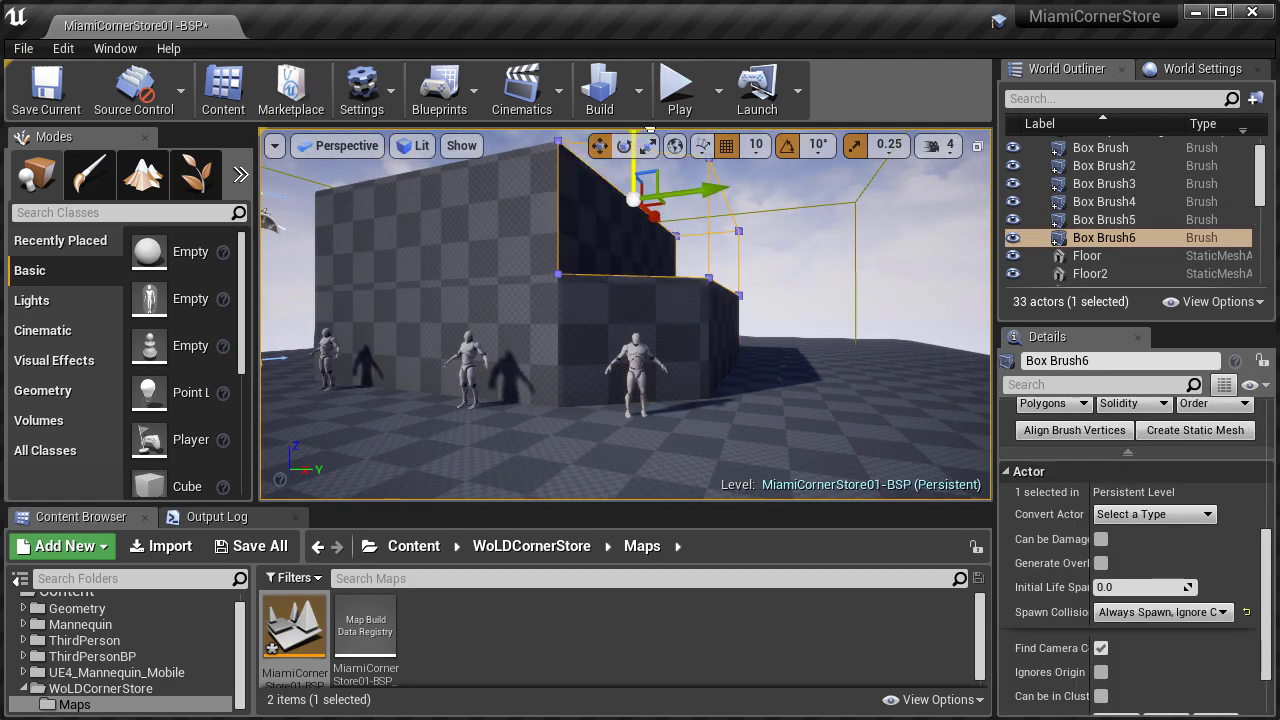
right_click_drag(650, 132, 677, 221)
key("Escape")
Play-test from a spot near the building, running around the two-storey angled corner and the front to examine the proportions
key("F11")
right_click_drag(680, 267, 564, 520)
right_click(540, 528)
left_click(592, 533)
key("d")
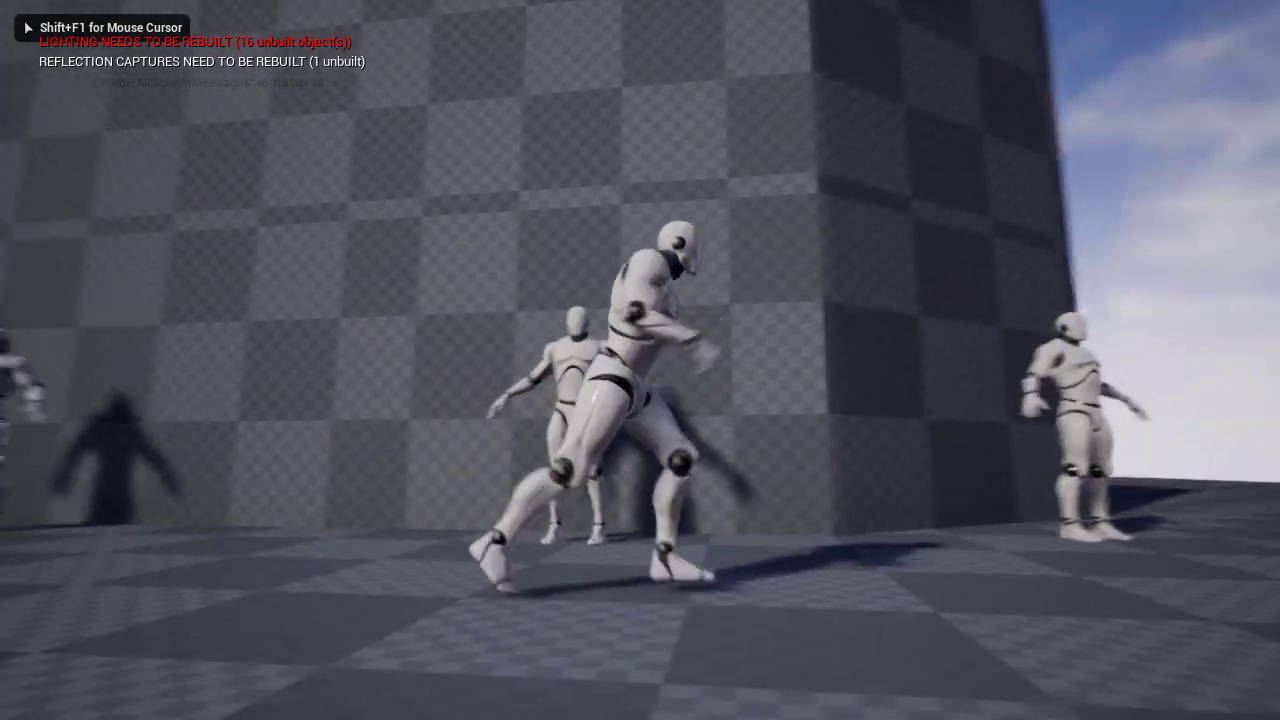
key("w")
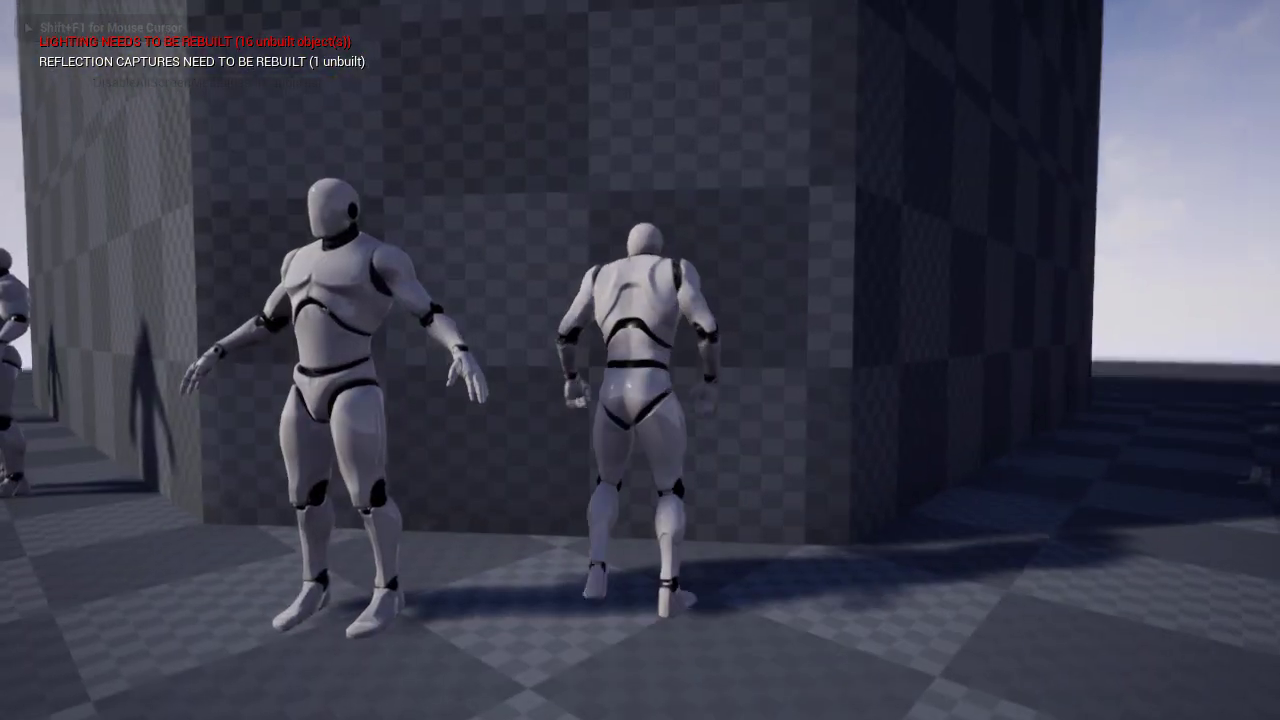
key("a")
key("s")
key("d")
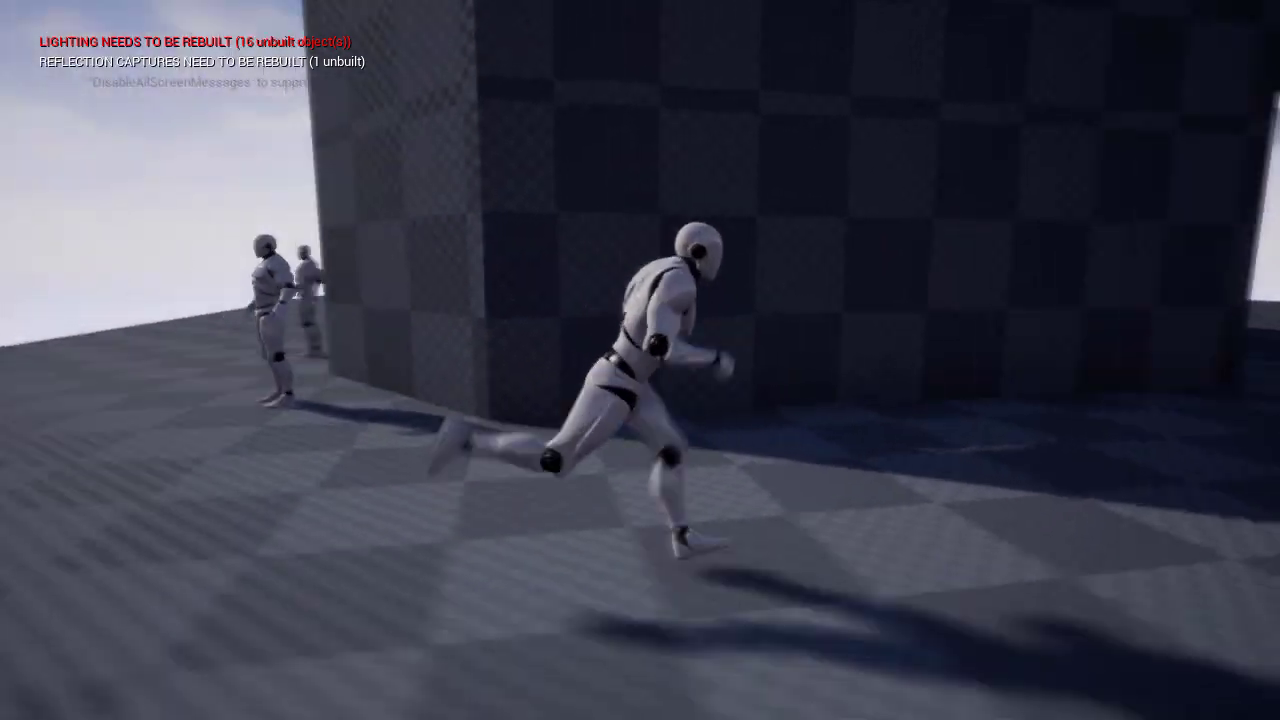
key("w")
key("a")
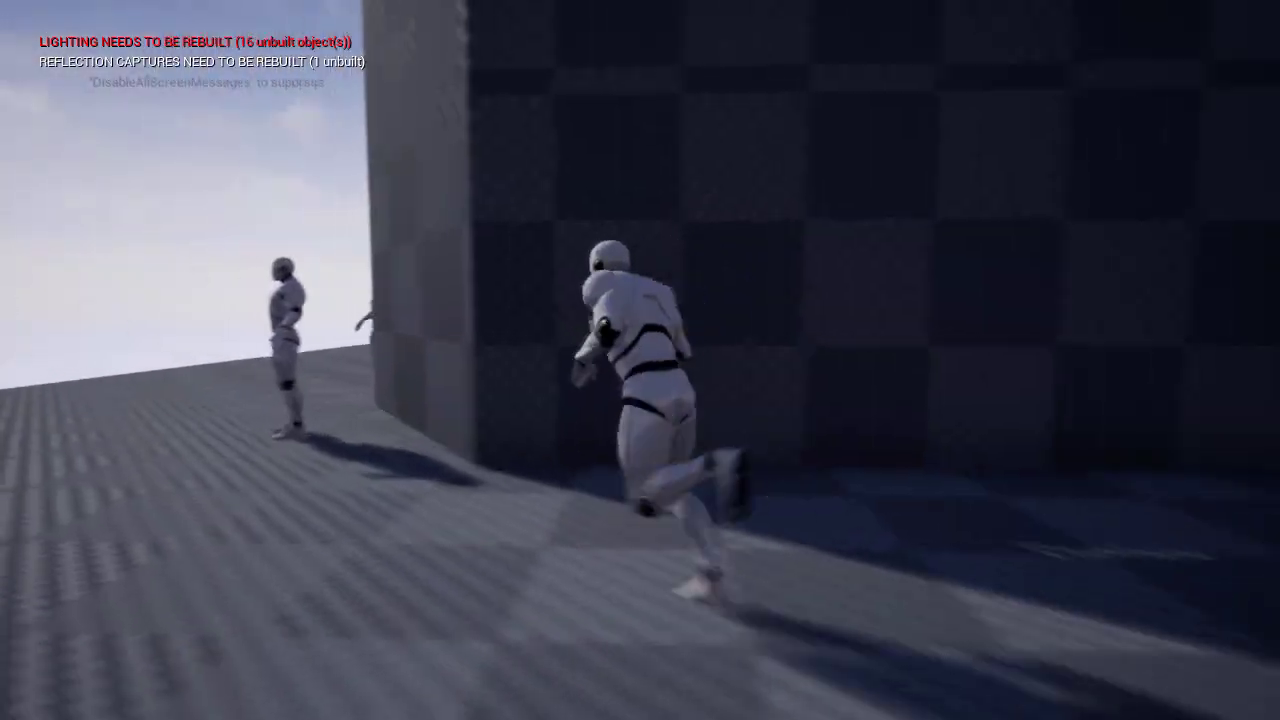
key("s")
key("a")
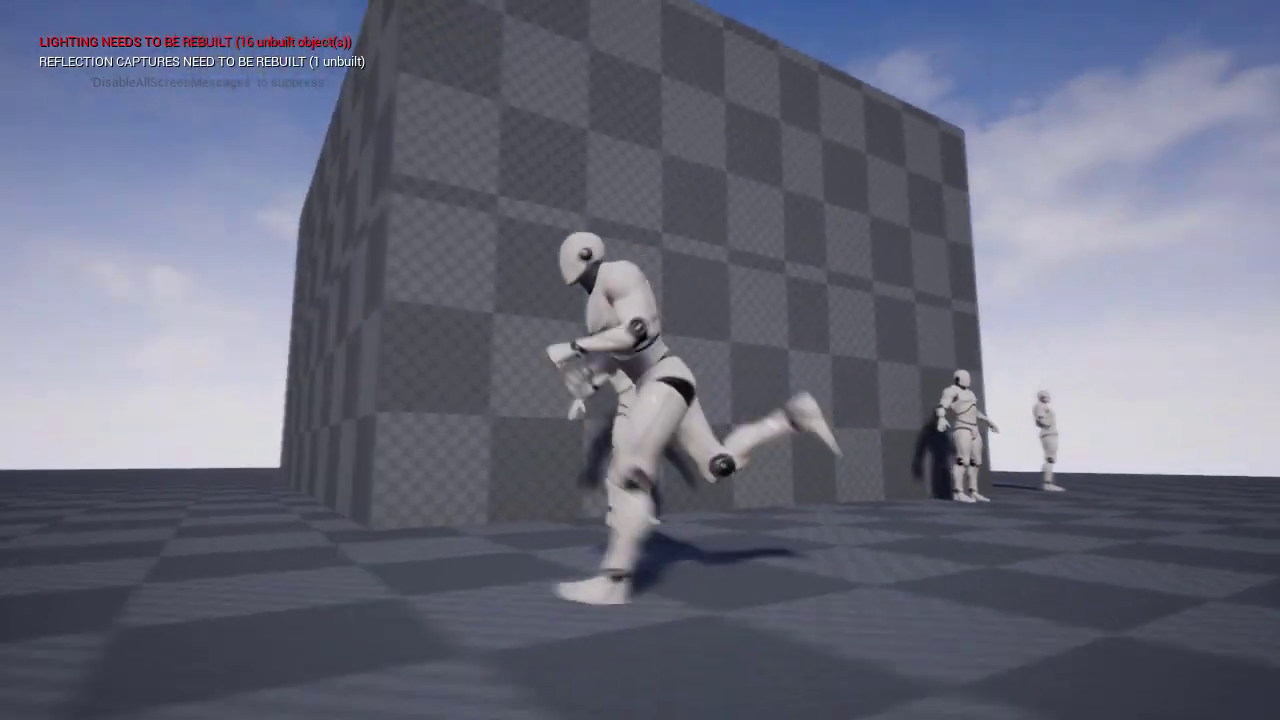
key("w")
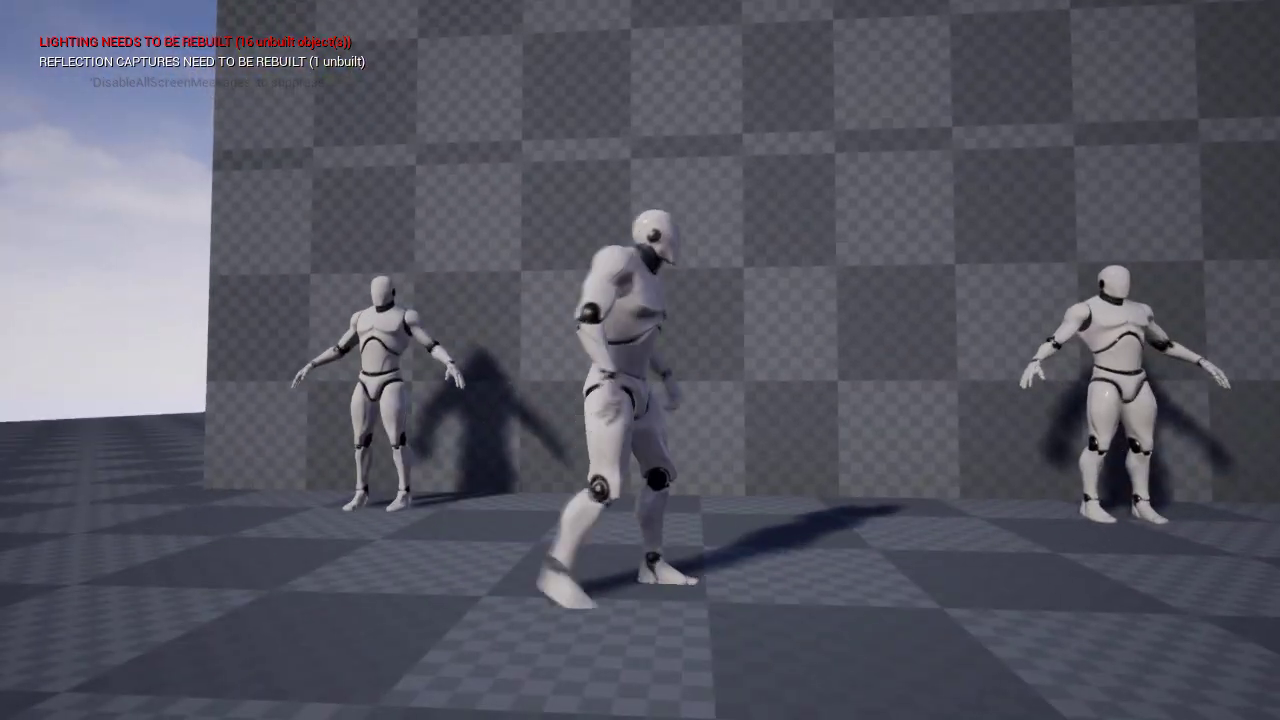
key("Escape")
mouse_move(640, 360)
right_mouse_down()
mouse_move(640, 430)
mouse_move(640, 340)
mouse_move(655, 345)
right_mouse_up()
key("s")
key("s")
key("F11")
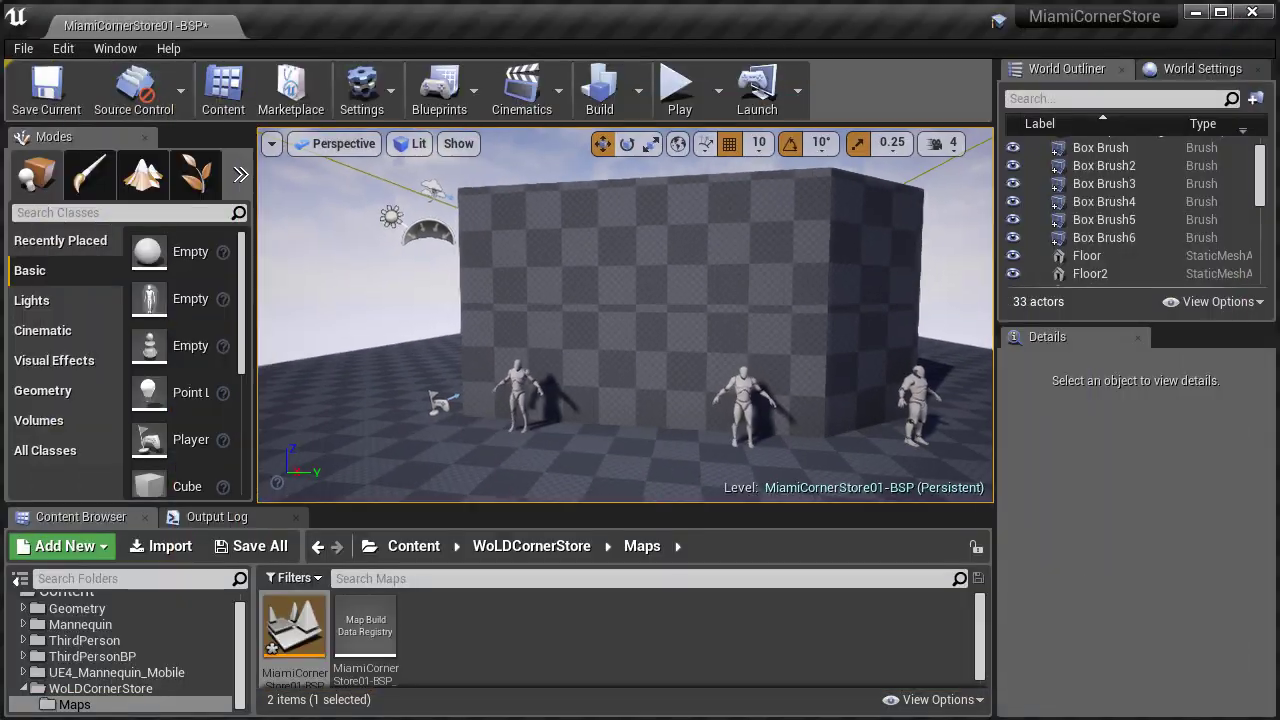
Duplicate a mannequin and place the copy in front of the long shaded side wall, facing outward
right_click_drag(625, 315, 525, 310)
key("d")
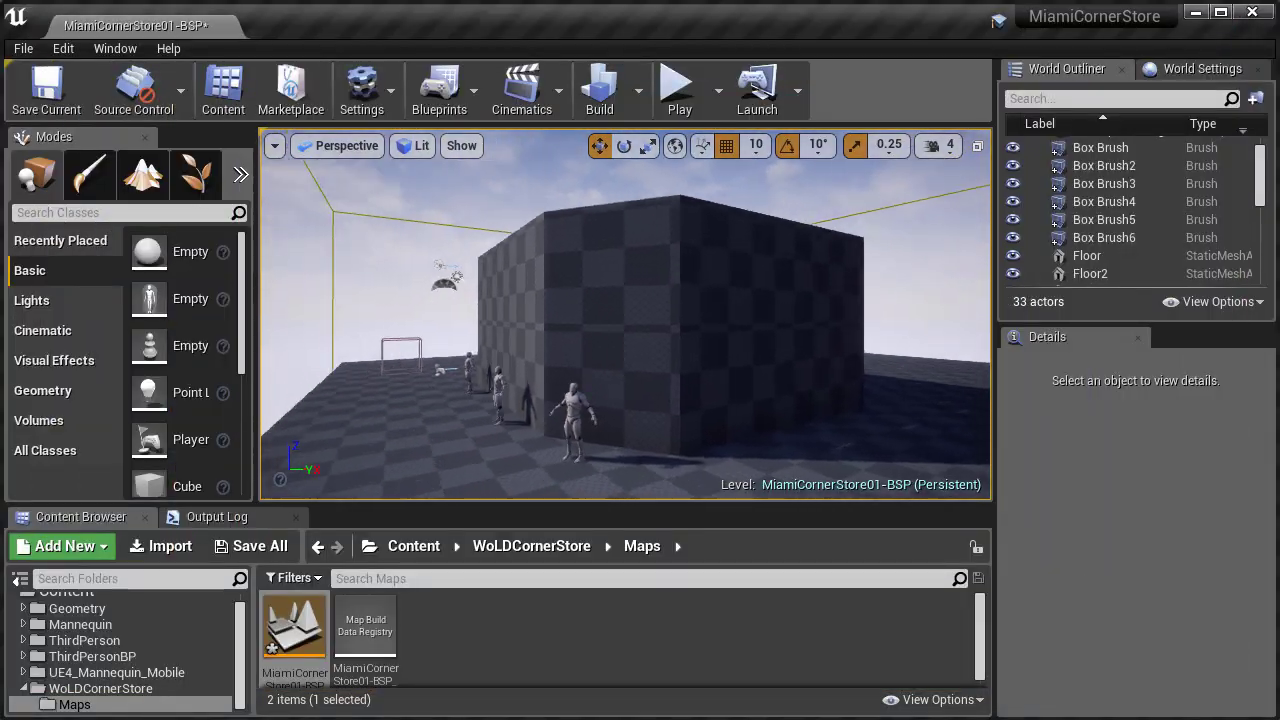
right_click_drag(640, 315, 590, 315)
left_click(803, 409)
key("w")
right_click_drag(803, 409, 850, 445)
key("a")
left_click(524, 328)
left_click_drag(538, 373, 712, 451, "alt")
key("f")
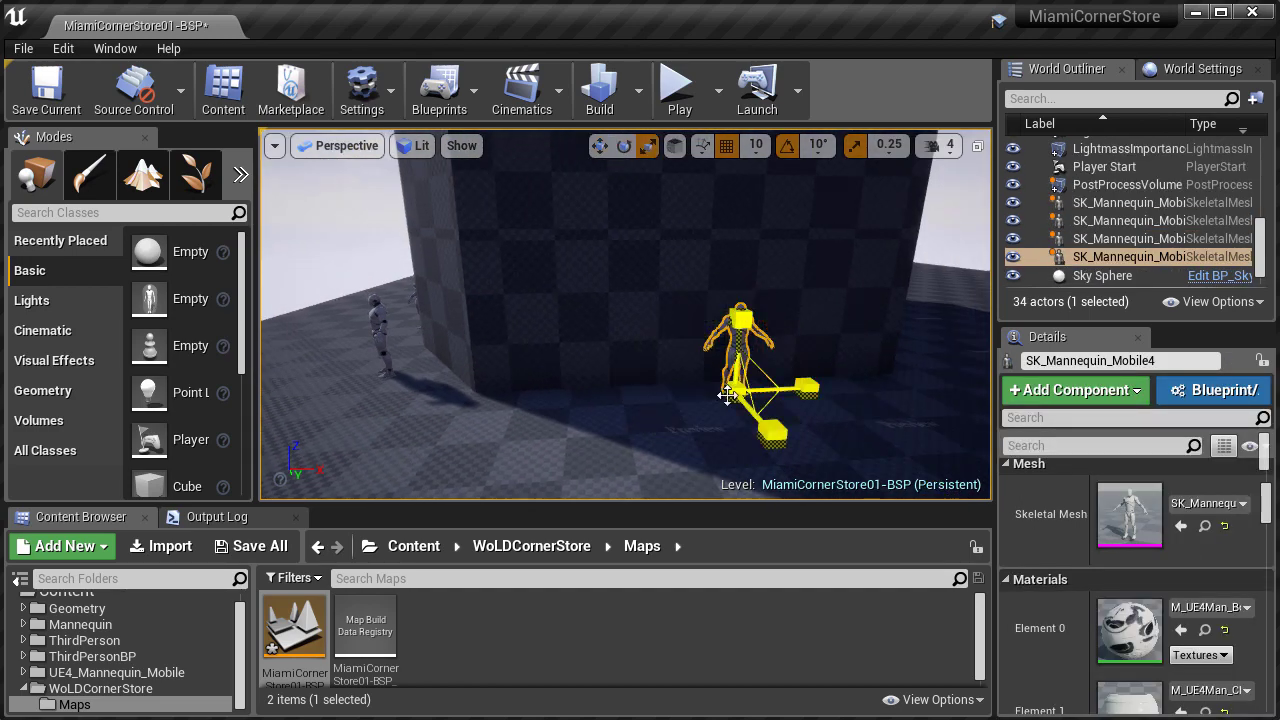
Select the Sky Light and set its Intensity to 2.0 after trying 1.5
key("a")
right_click_drag(682, 412, 605, 368)
left_click(514, 291)
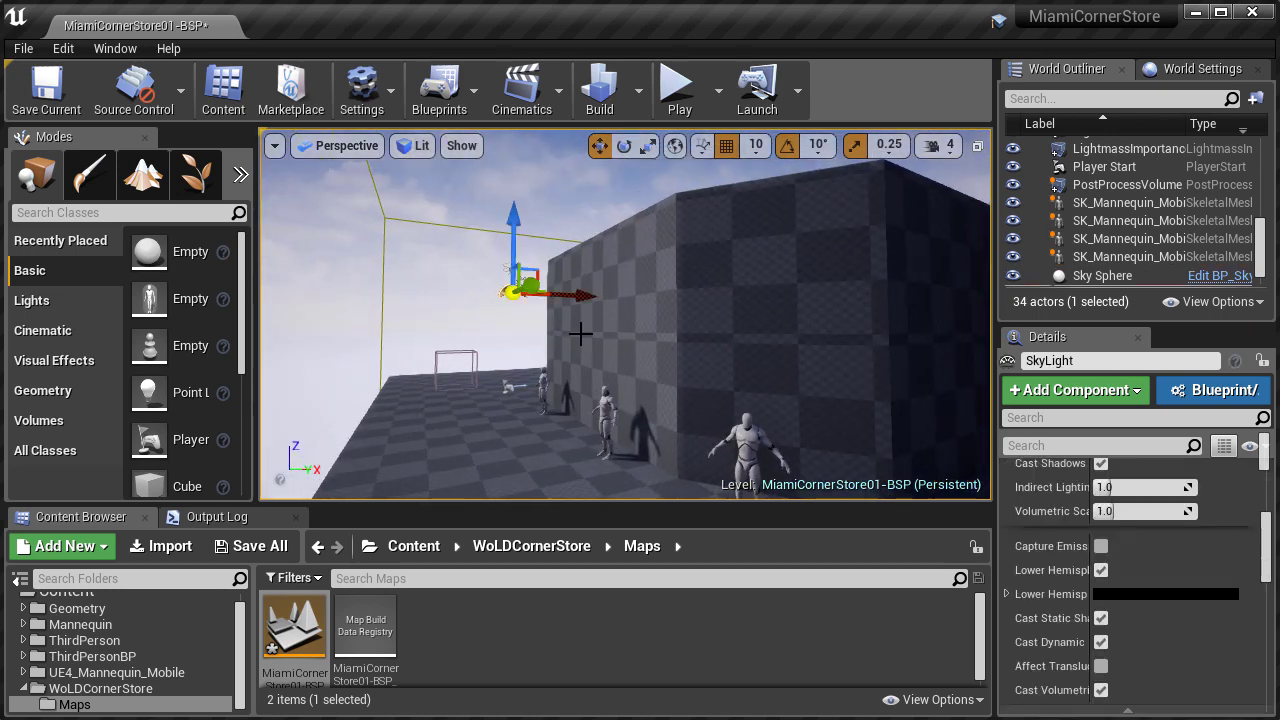
scroll(1199, 535, "up", 4)
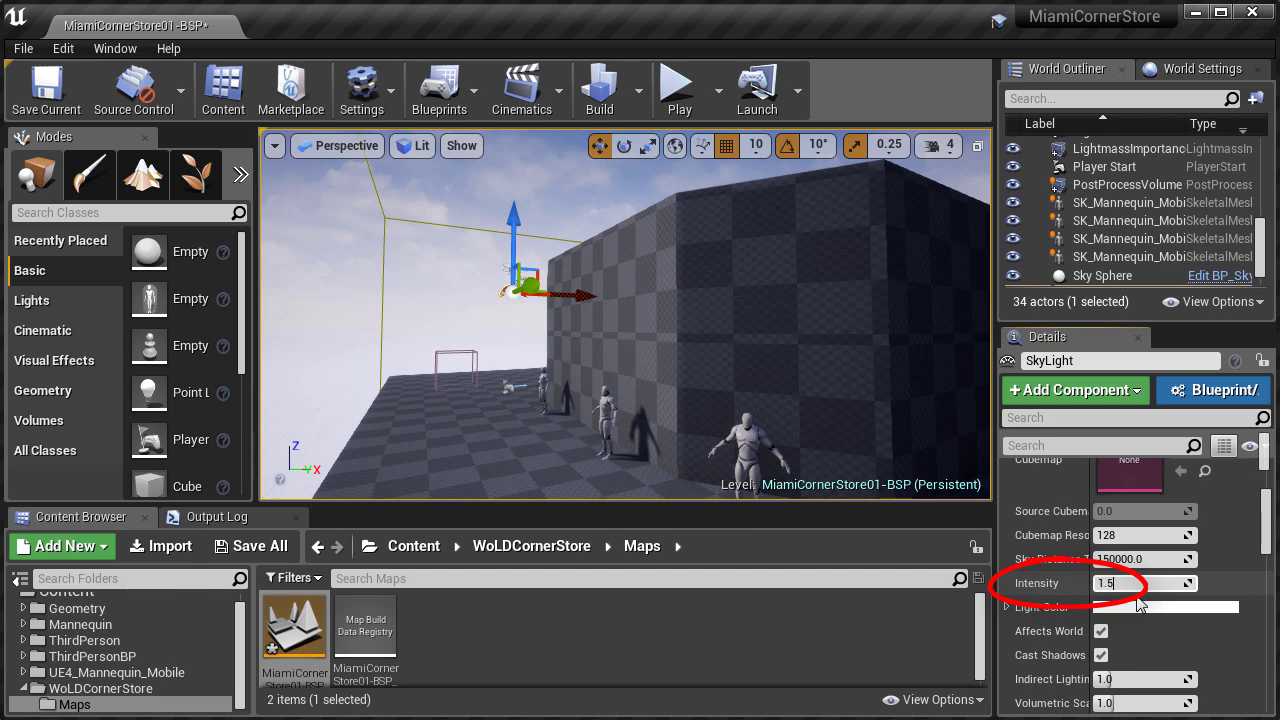
key("Return")
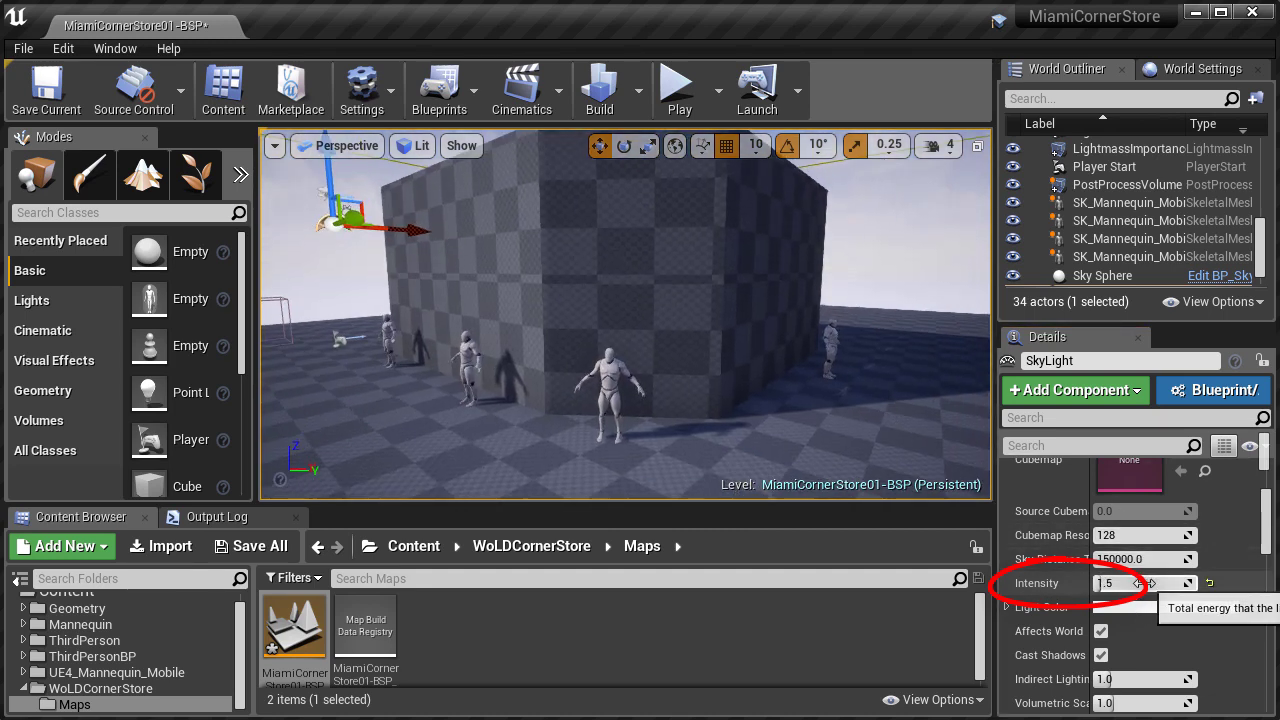
type("2")
key("Return")
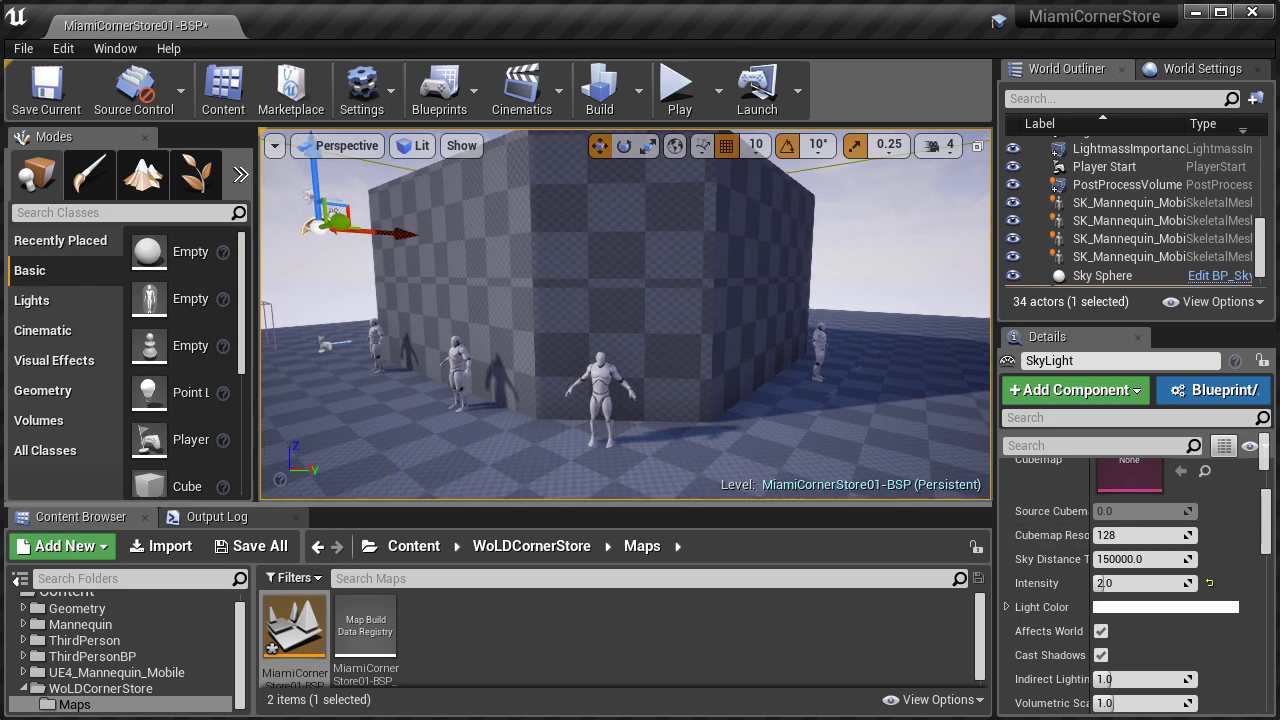
Select both storeys of the angled side block and move their far-end vertices inward along the X axis by about 40 units
right_click_drag(625, 315, 420, 305)
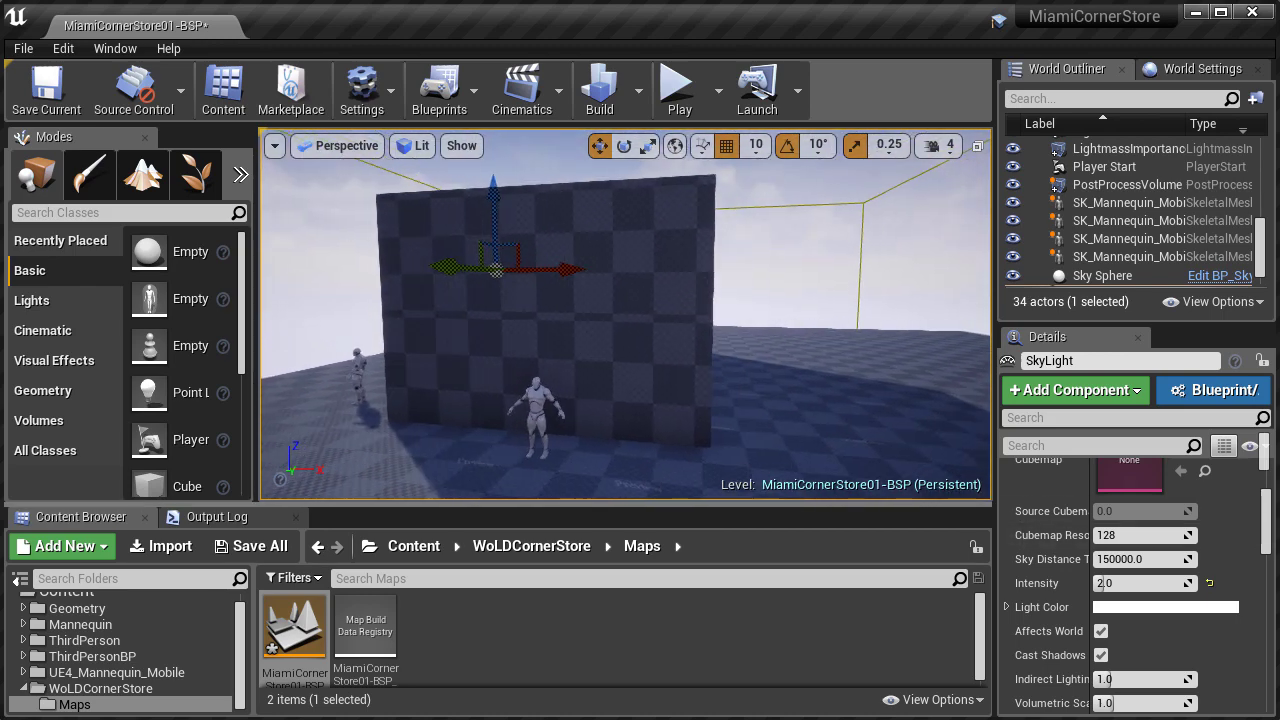
left_click(731, 357)
right_click_drag(731, 357, 680, 372)
left_click(736, 221, "ctrl")
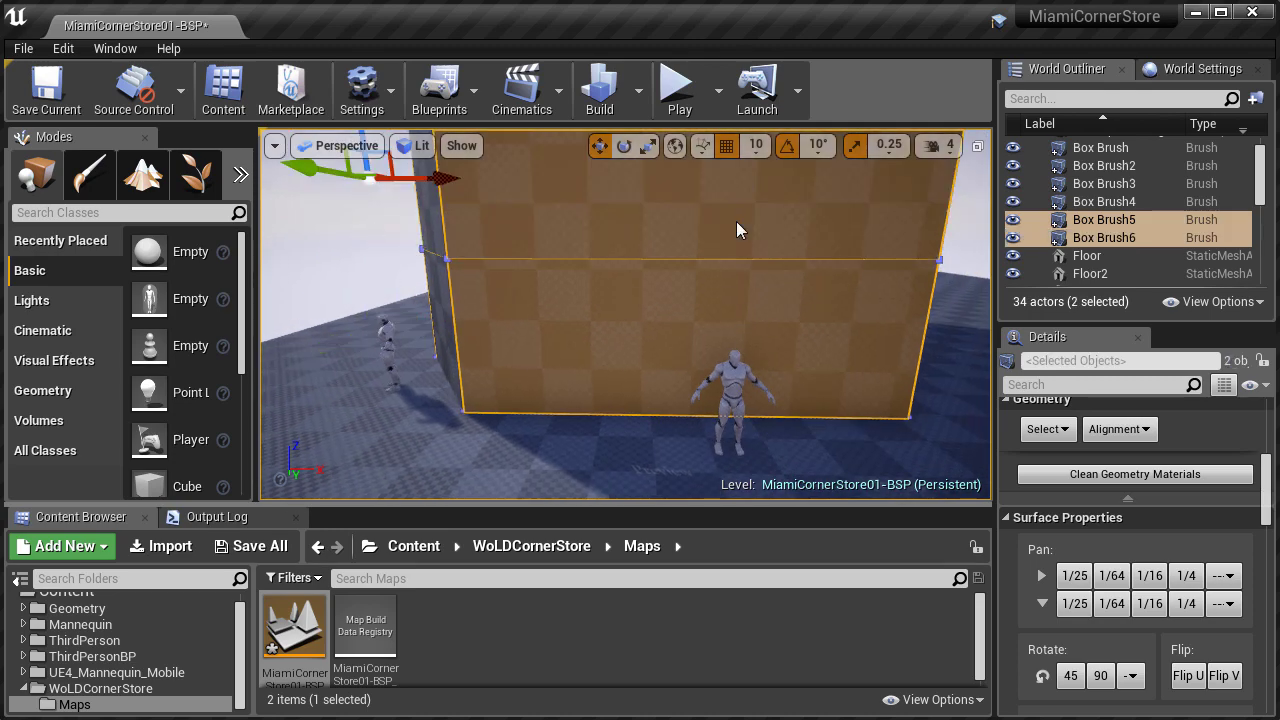
key("space")
mouse_move(726, 380)
right_mouse_down()
mouse_move(730, 353)
mouse_move(394, 266)
right_mouse_up()
key("space")
scroll(746, 369, "down", 3)
key("space")
key("F11")
key("F11")
right_click_drag(740, 374, 508, 300)
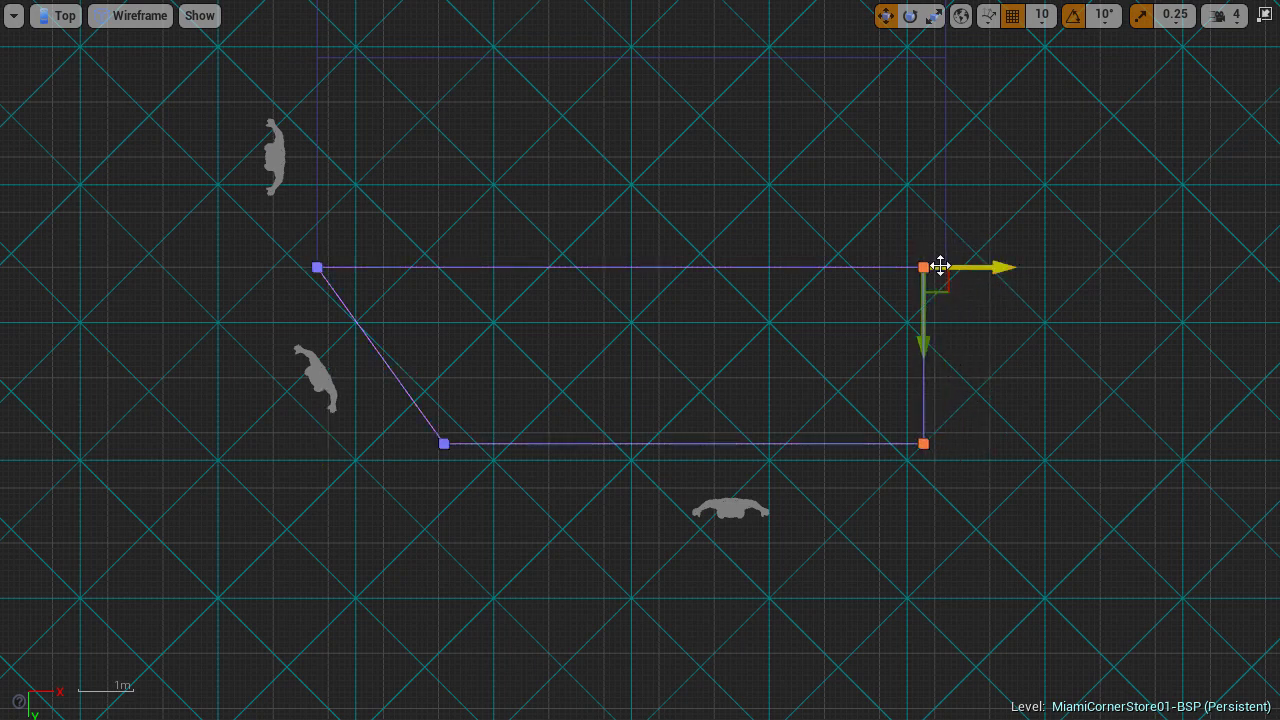
Move the far-end vertices of the adjoining main block inward along the X axis to match the side block's end
left_click(947, 208)
mouse_move(969, 393)
right_mouse_down()
mouse_move(923, 363)
mouse_move(831, 655)
right_mouse_up()
scroll(868, 370, "up", 2)
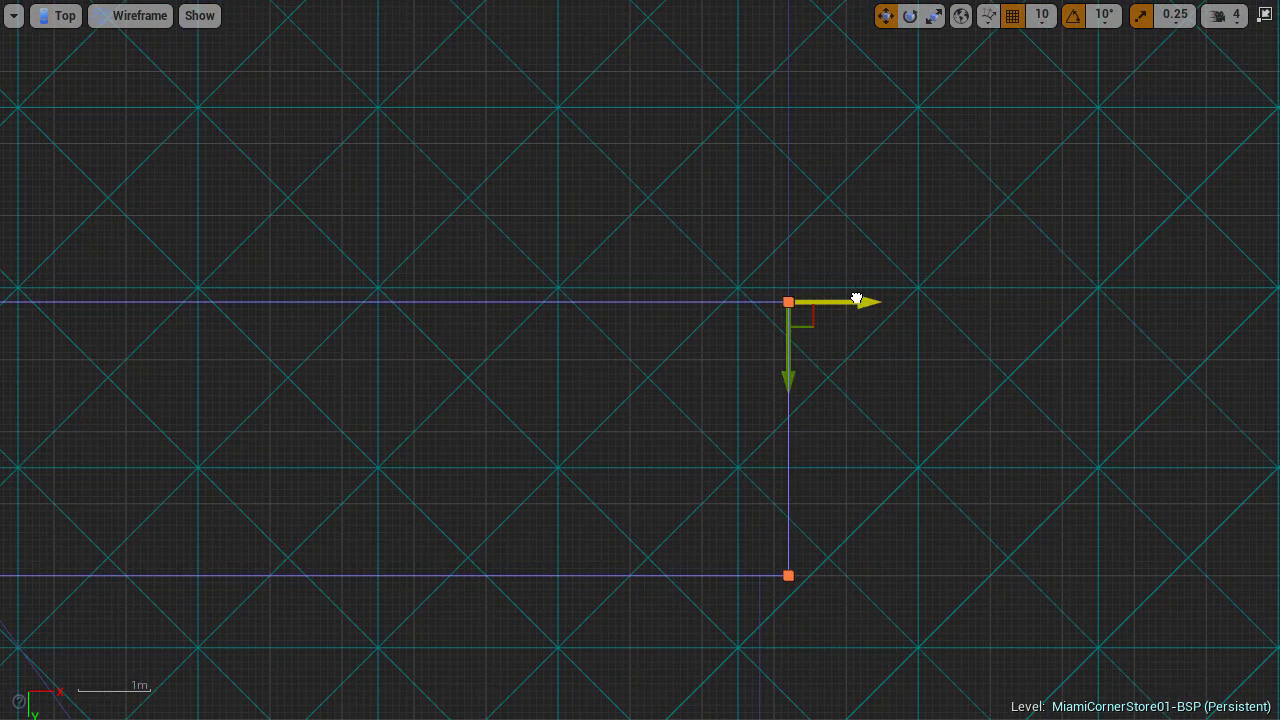
scroll(843, 494, "down", 2)
right_click_drag(843, 494, 860, 306)
key("F11")
key("F11")
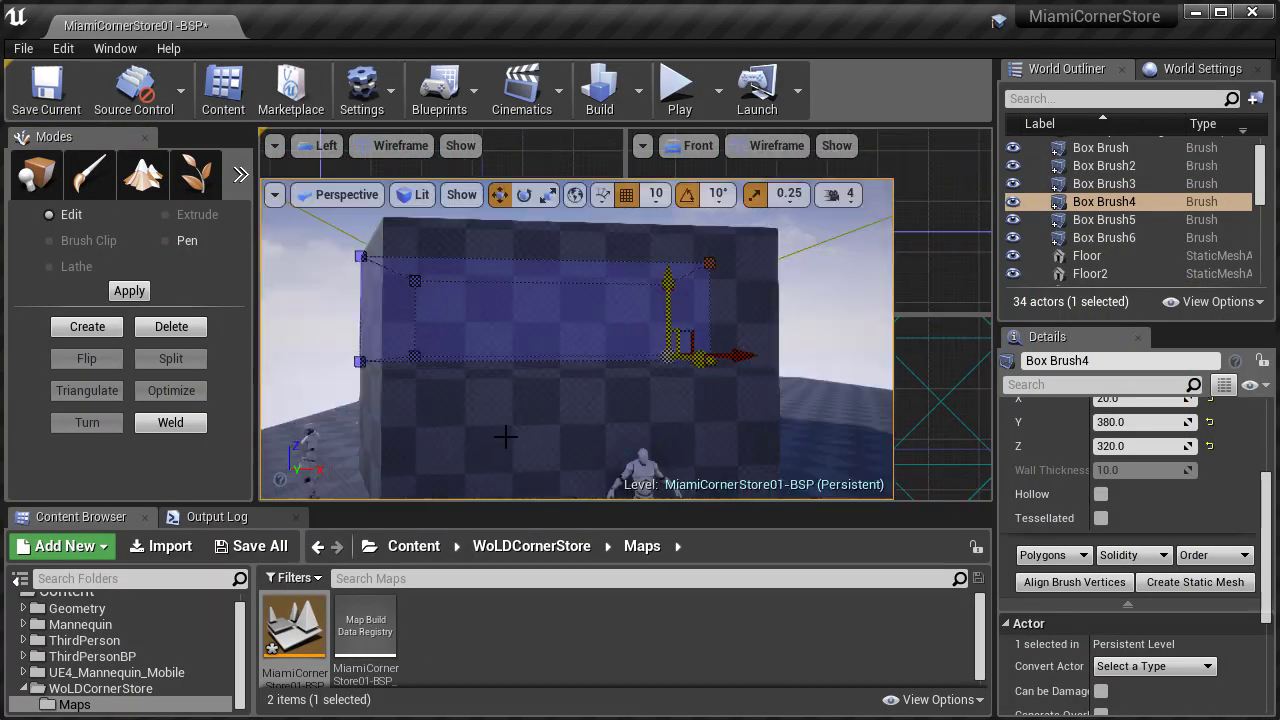
Move the far ends of the remaining main blocks inward along the X axis so the end wall is flush, and inspect the building
mouse_move(511, 437)
right_mouse_down()
mouse_move(610, 408)
mouse_move(530, 425)
mouse_move(590, 410)
mouse_move(575, 408)
mouse_move(690, 408)
mouse_move(650, 402)
right_mouse_up()
left_click(610, 408)
key("Escape")
left_click(614, 374)
left_click(614, 374)
left_click_drag(672, 357, 652, 353)
mouse_move(700, 300)
right_mouse_down()
mouse_move(610, 305)
mouse_move(745, 318)
right_mouse_up()
left_click(752, 325)
left_click(752, 325)
left_click_drag(864, 411, 837, 410)
mouse_move(826, 366)
right_mouse_down()
mouse_move(880, 330)
mouse_move(826, 366)
mouse_move(850, 375)
mouse_move(885, 362)
mouse_move(630, 345)
right_mouse_up()
key("Escape")
left_click_drag(870, 390, 831, 341)
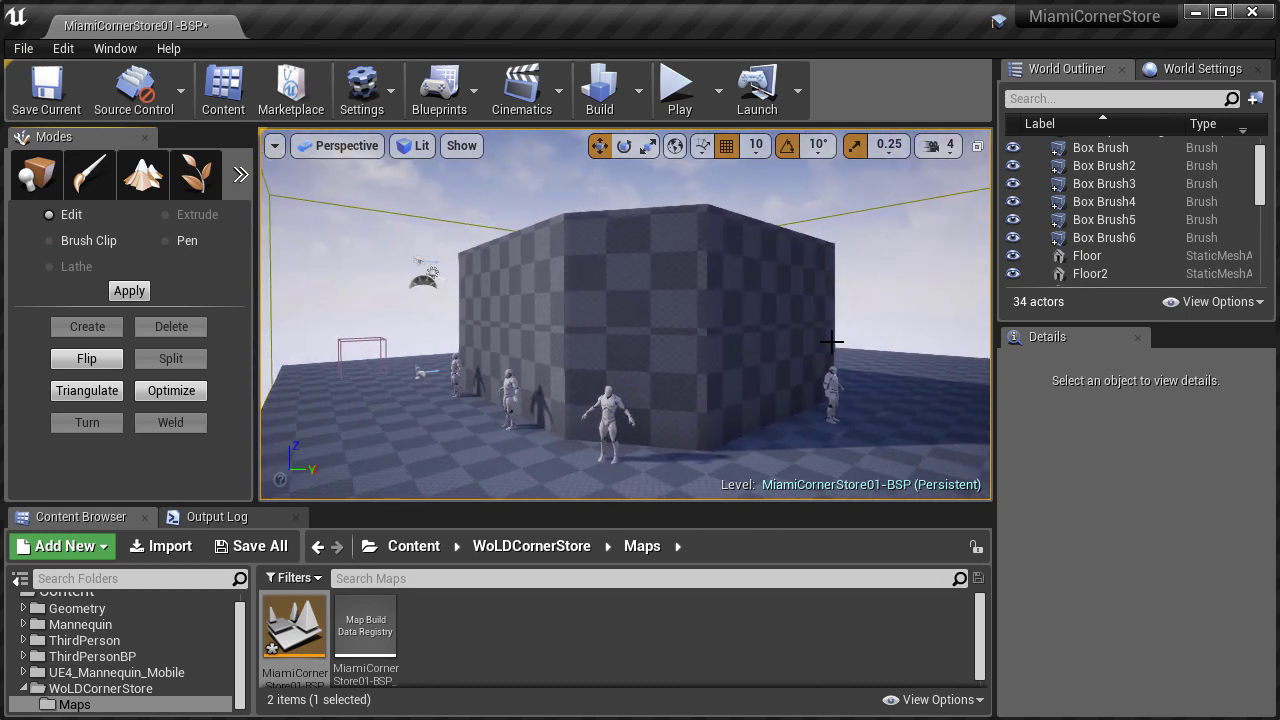
right_click_drag(780, 341, 660, 340)
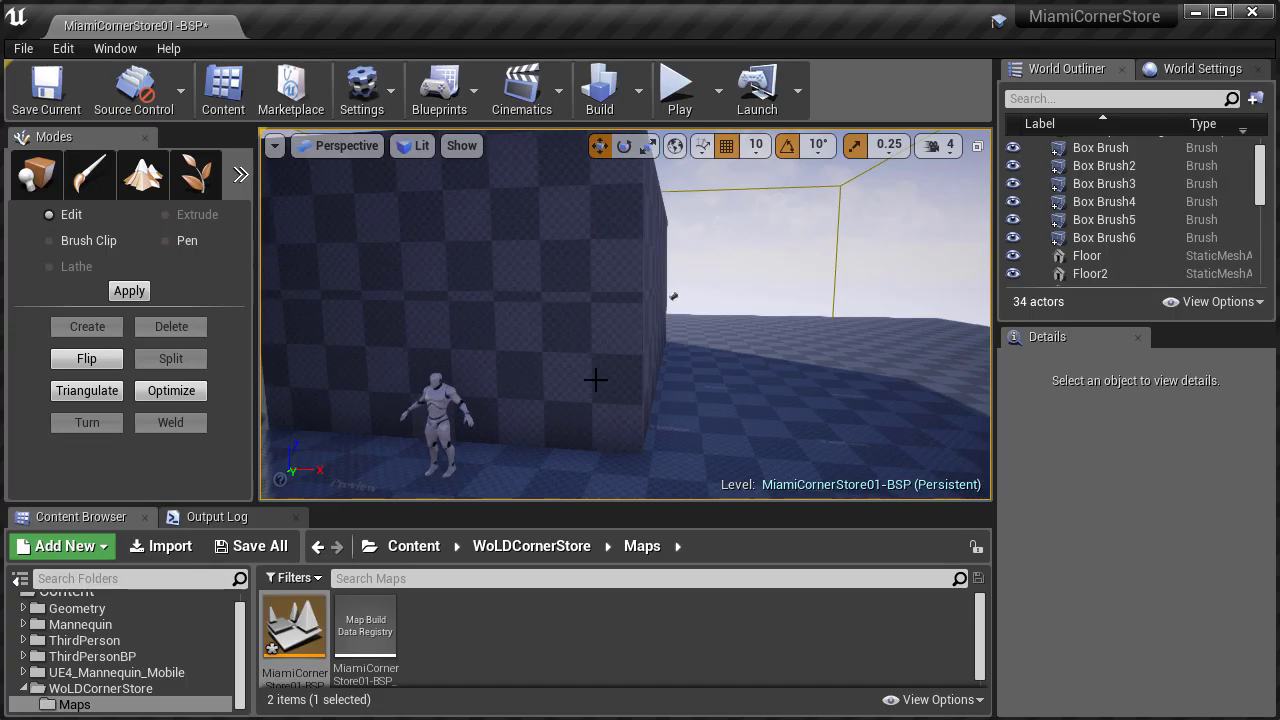
Duplicate the ground-floor end block and move the copy outward along the X axis so it abuts the end wall
mouse_move(597, 379)
right_mouse_down()
mouse_move(602, 350)
mouse_move(545, 378)
mouse_move(630, 389)
right_mouse_up()
key("s")
key("w")
key("d")
left_click(622, 382)
key("a")
left_click(630, 389)
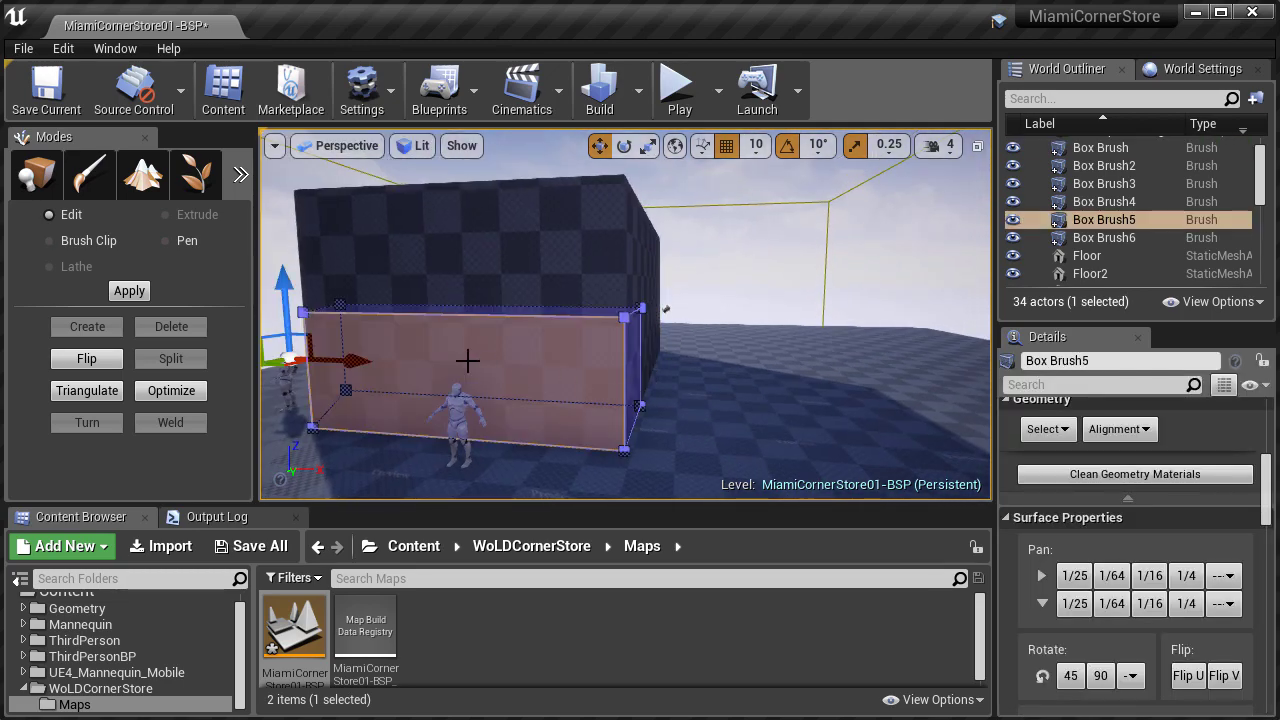
key("shift+1")
right_click_drag(468, 361, 498, 360)
key("a")
left_click_drag(369, 352, 638, 382, "alt")
key("w")
right_click_drag(638, 382, 662, 412)
mouse_move(510, 335)
left_mouse_down()
mouse_move(621, 341)
mouse_move(608, 342)
left_mouse_up()
Move the copied block's far-end vertices inward along the X axis in the Top view to make it 120 units wide
key("alt+j")
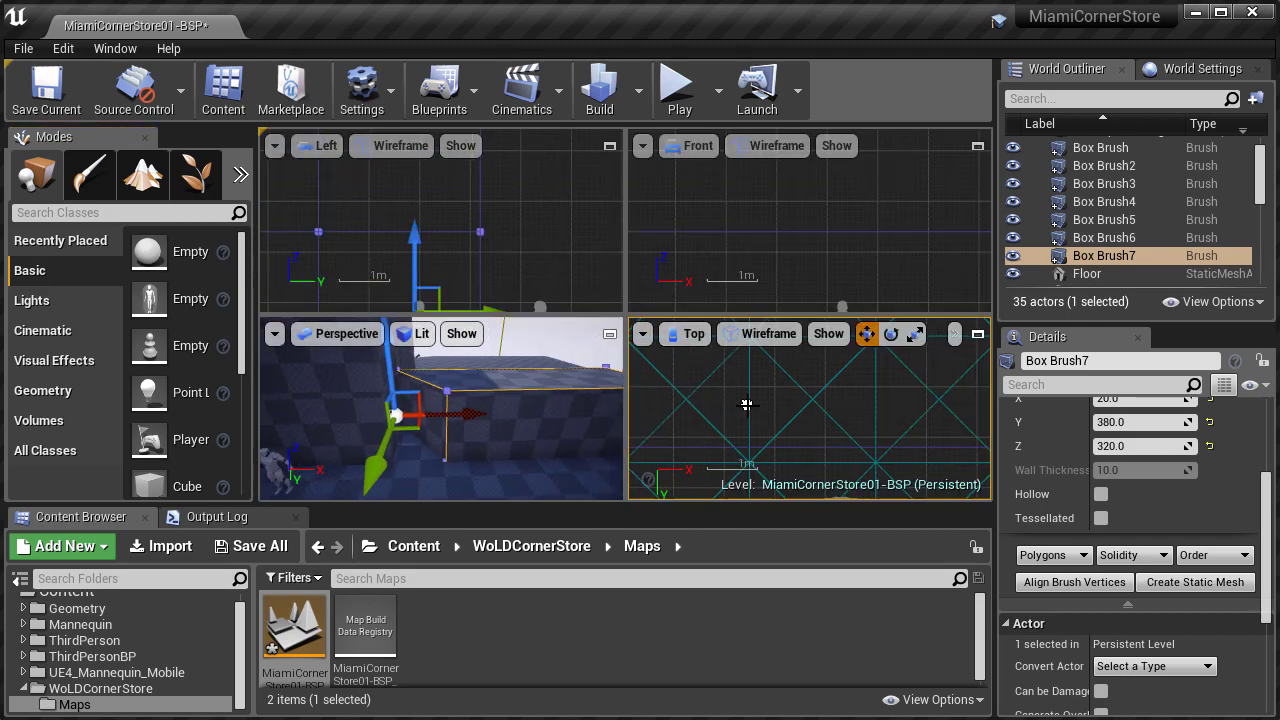
key("shift+5")
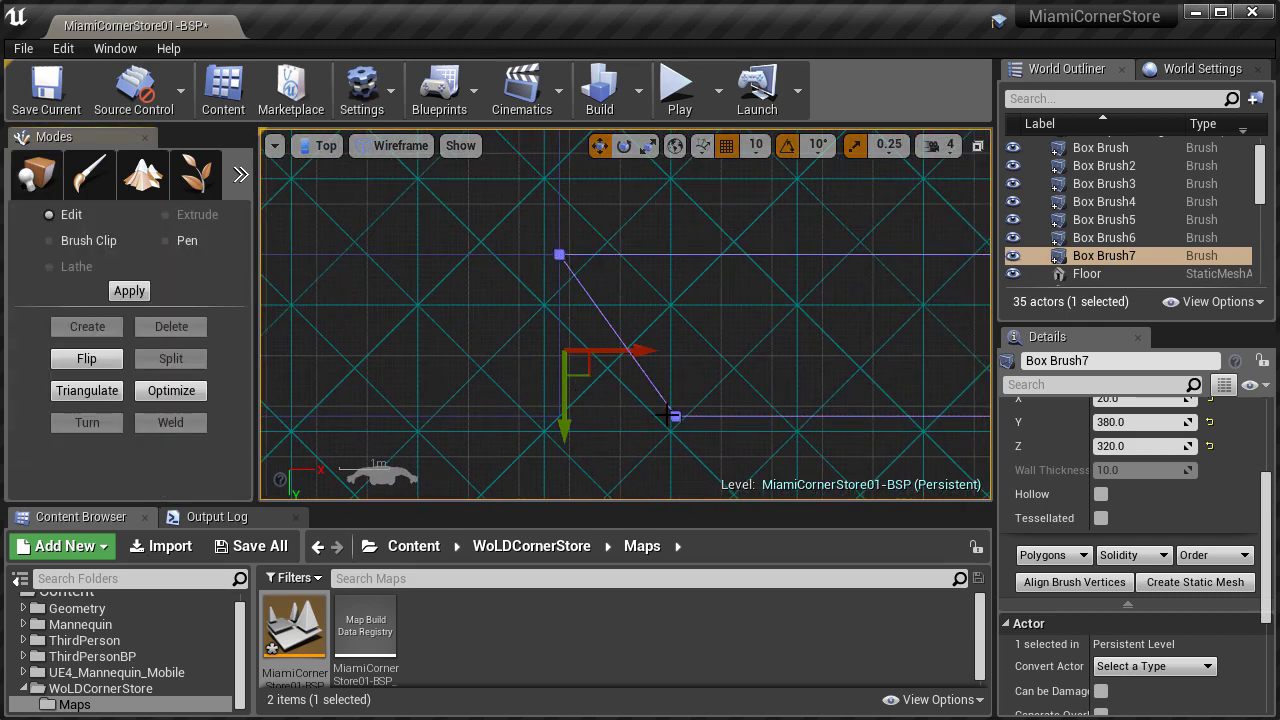
left_click(675, 416)
key("f")
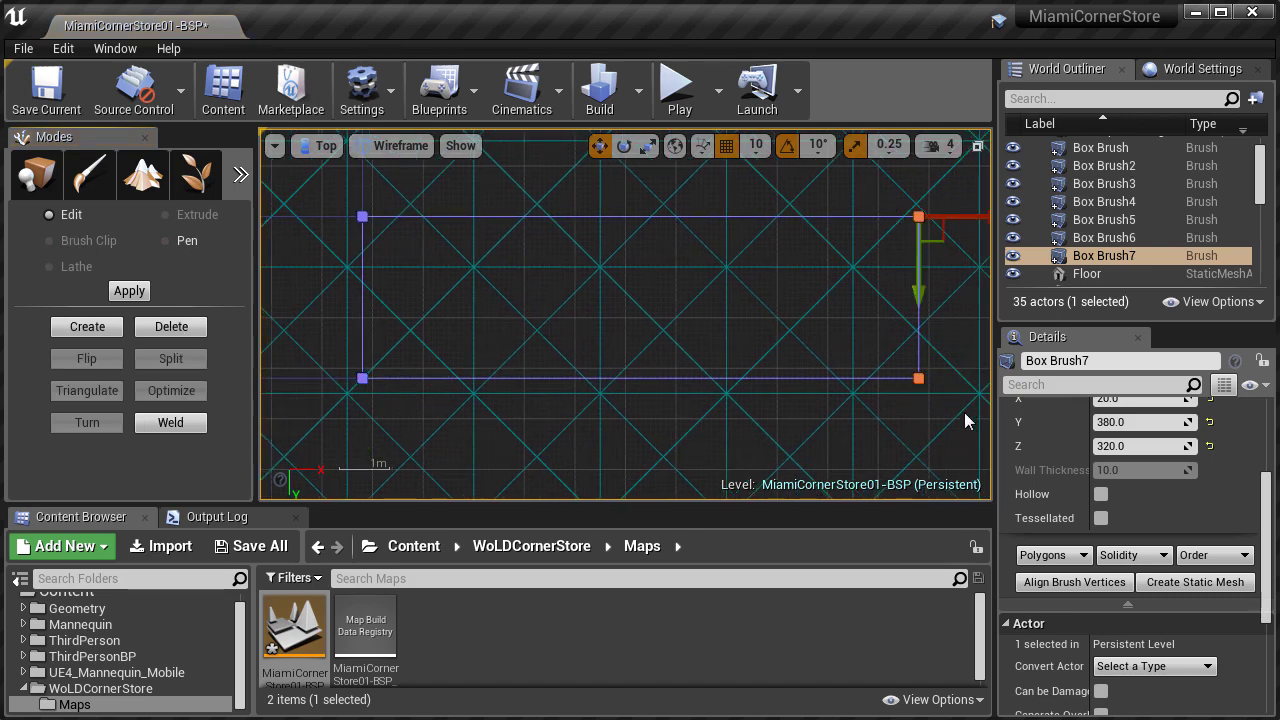
left_click_drag(913, 218, 460, 240)
scroll(586, 371, "up", 4)
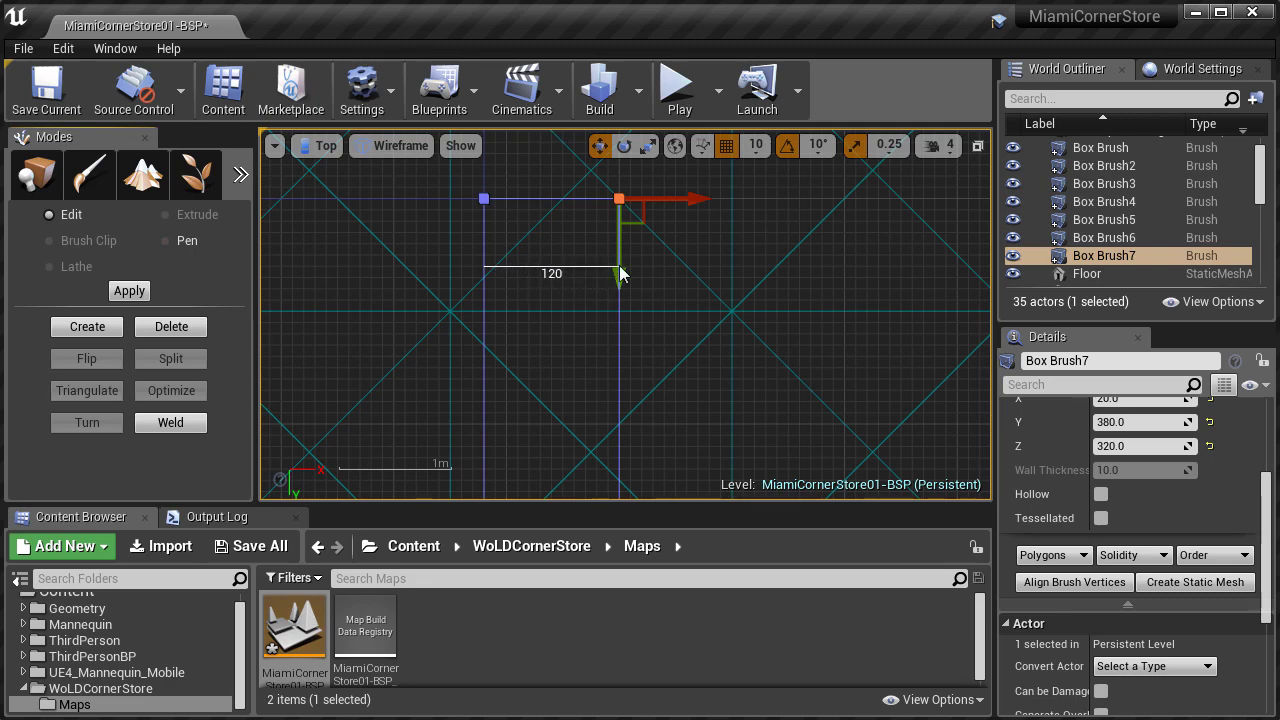
Duplicate the 120-unit-wide block outward along the X axis in the perspective view
right_click_drag(678, 324, 755, 222)
key("space")
key("space")
mouse_move(510, 412)
left_mouse_down("alt")
mouse_move(360, 440)
mouse_move(515, 408)
left_mouse_up("alt")
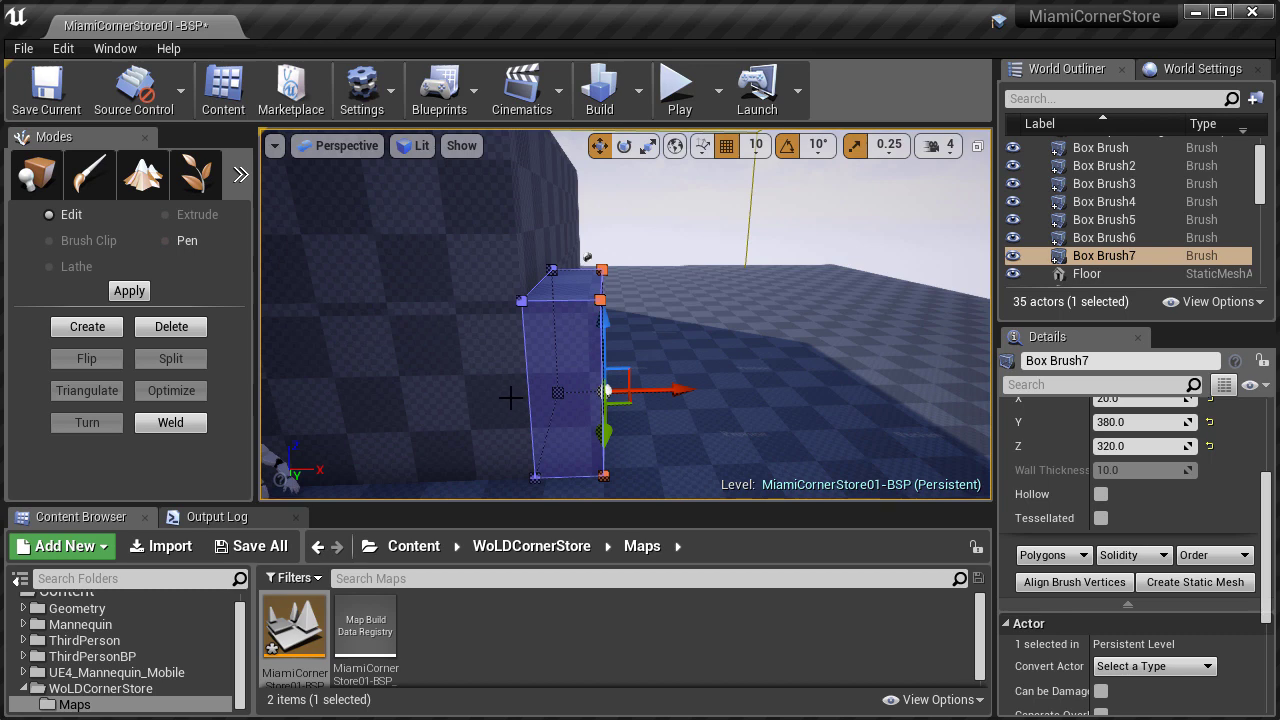
key("shift+1")
mouse_move(679, 388)
left_mouse_down("alt")
mouse_move(718, 384)
mouse_move(702, 388)
left_mouse_up("alt")
Reposition the mannequin along the front wall and duplicate it twice, placing the copies in front of the new narrow blocks
right_click_drag(406, 440, 352, 456)
left_click(360, 405)
left_click_drag(359, 487, 393, 458)
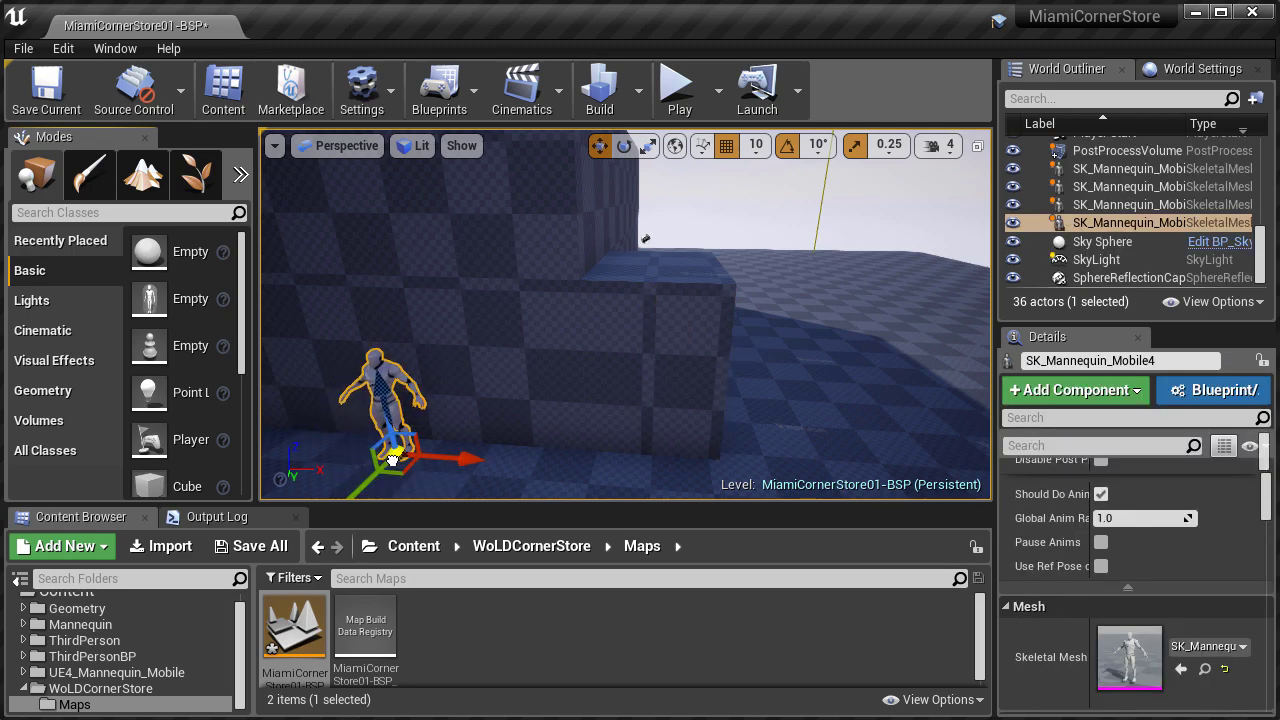
right_click_drag(517, 437, 508, 431)
left_click_drag(470, 407, 500, 389)
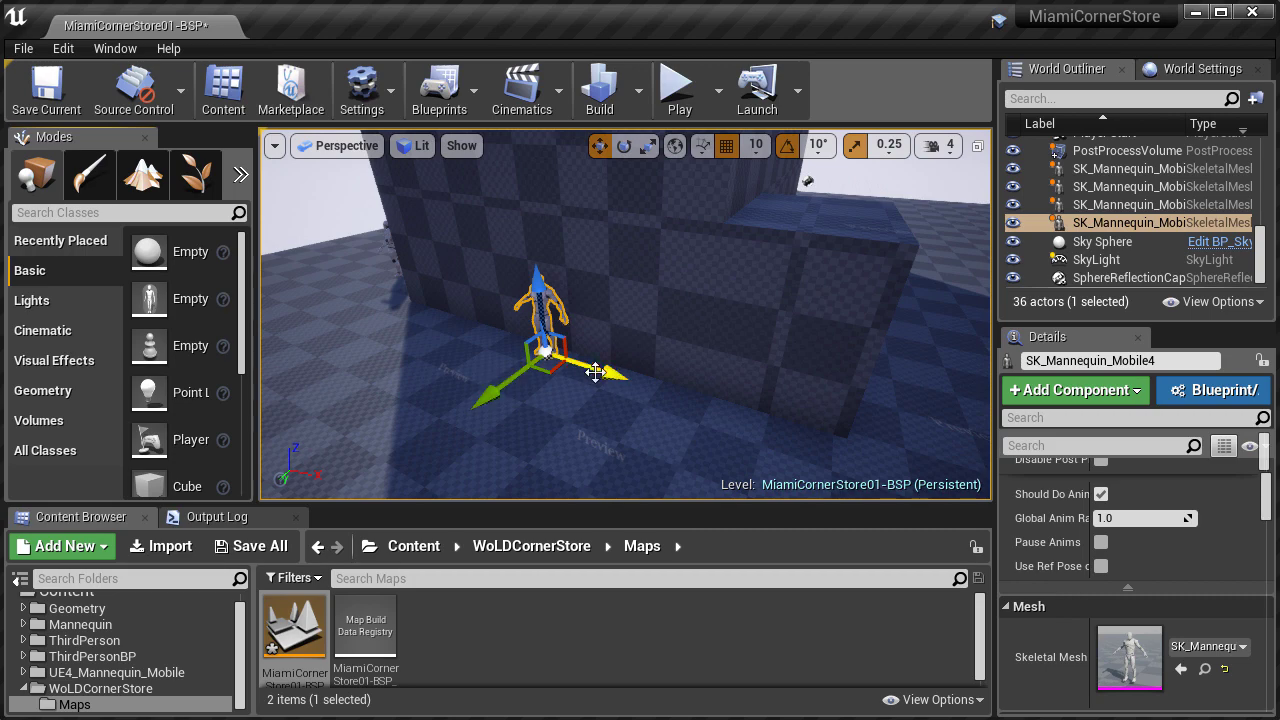
left_click_drag(595, 372, 926, 472, "alt")
right_click_drag(790, 391, 788, 390)
left_click_drag(750, 407, 639, 407, "alt")
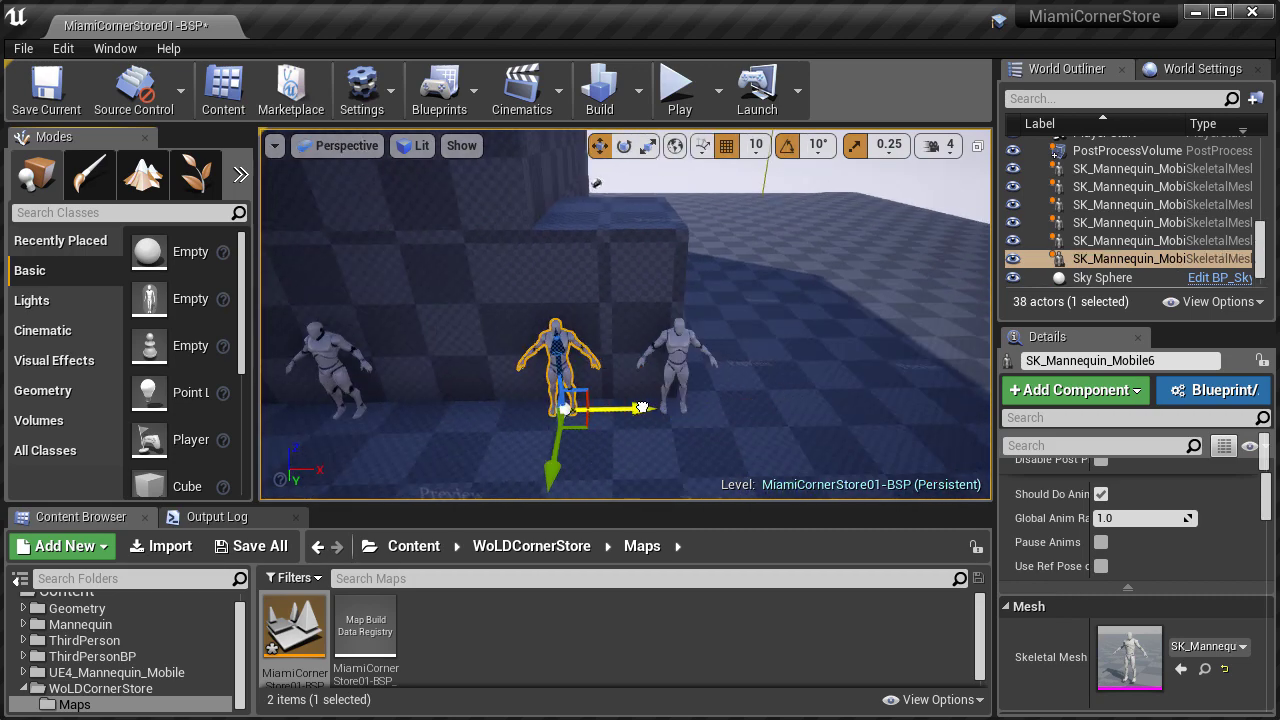
Select the outer narrow block's end face and pull it outward along the X axis
left_click(678, 260)
right_click_drag(688, 265, 689, 266)
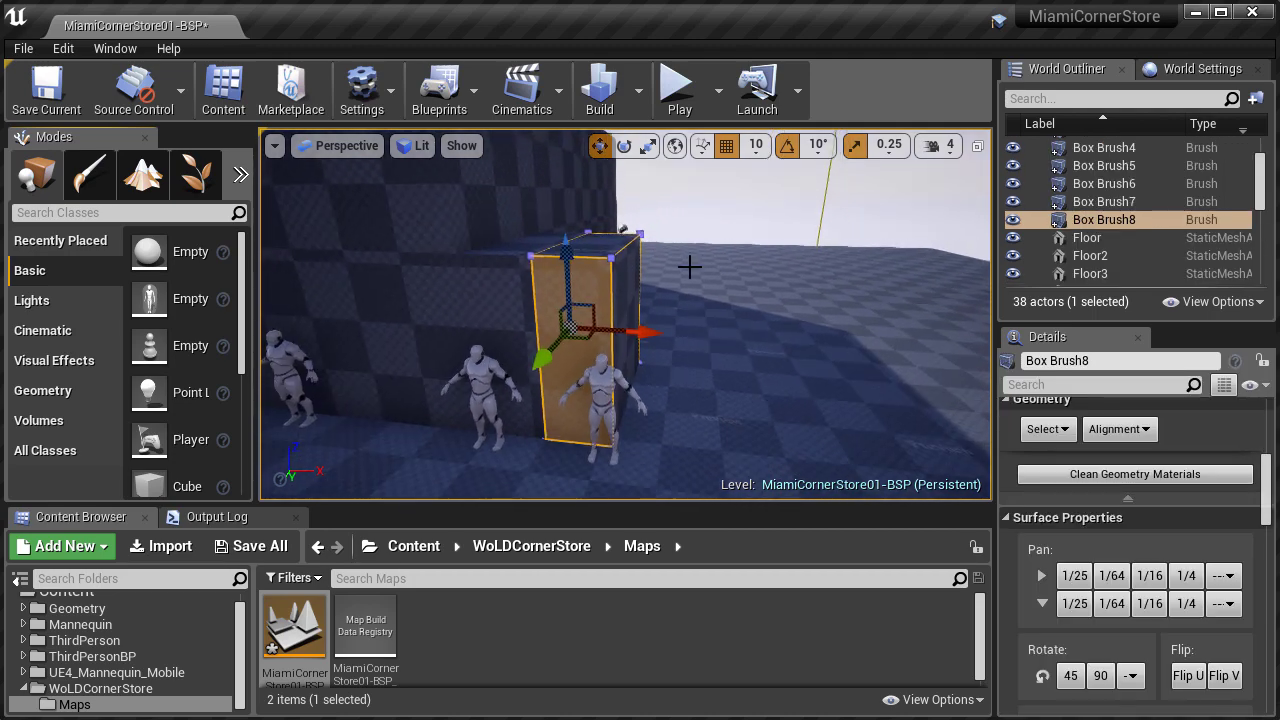
left_click(630, 270)
key("shift+5")
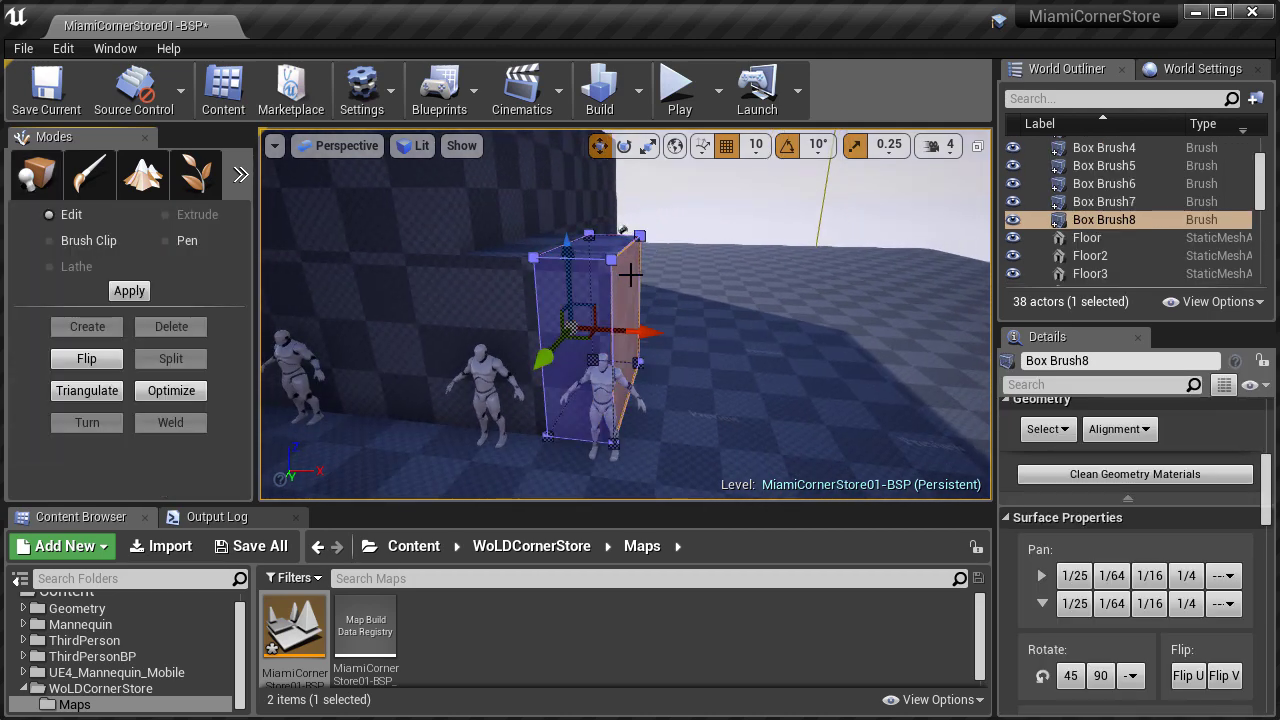
left_click_drag(696, 333, 754, 344)
Extend the outer block's end face along the X axis in the Top view to about 280 units wide, and inspect the block
key("alt+w")
mouse_move(826, 397)
right_mouse_down()
mouse_move(766, 317)
mouse_move(723, 421)
right_mouse_up()
key("alt+w")
scroll(786, 388, "down", 3)
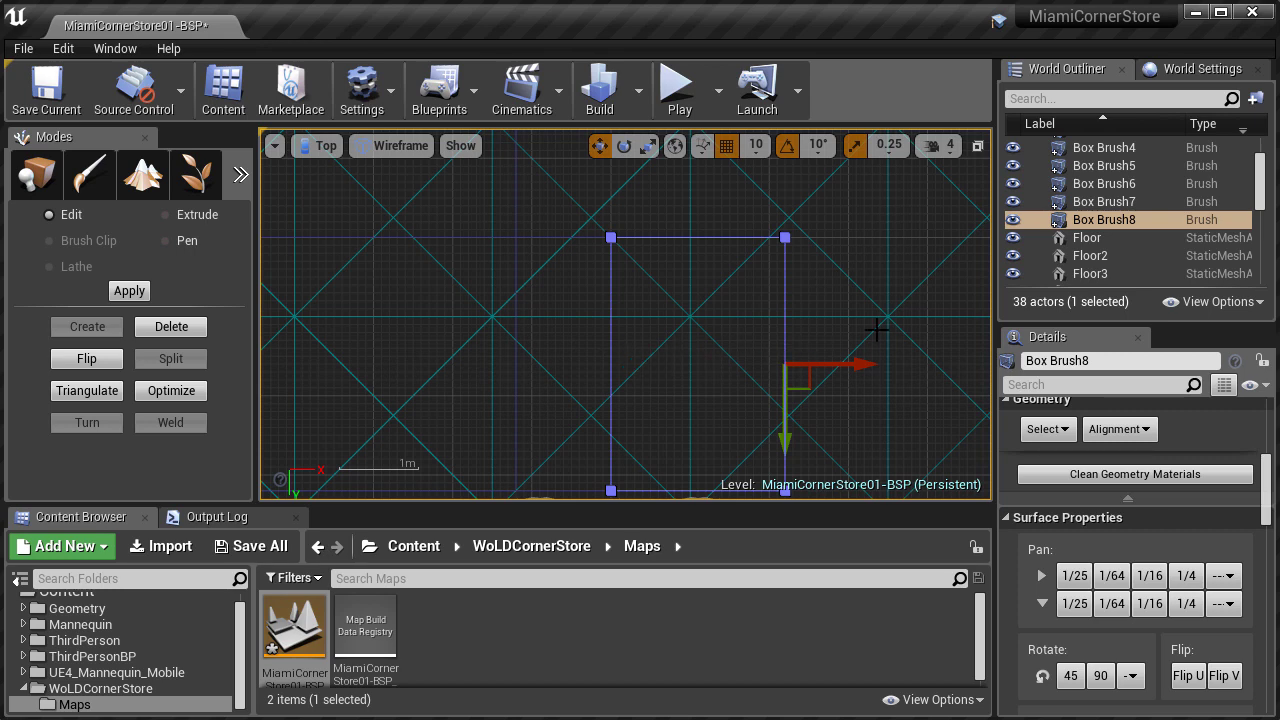
right_click_drag(872, 334, 841, 280)
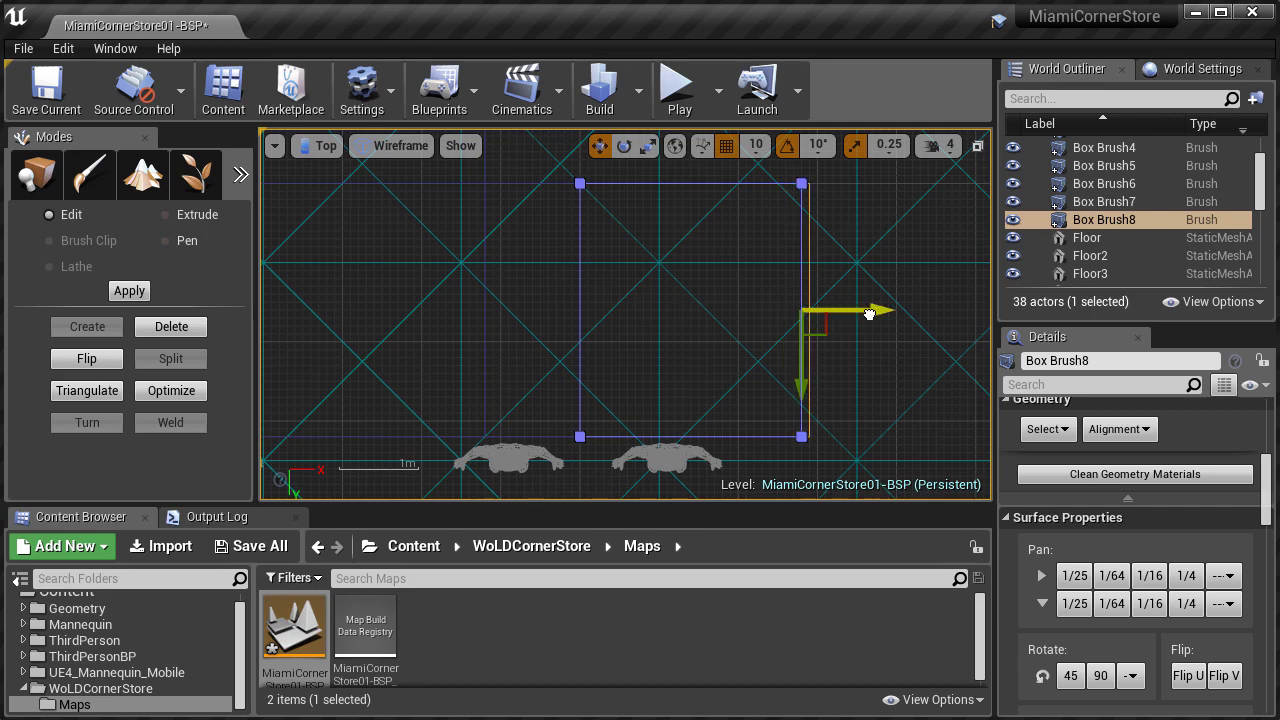
key("space")
left_click(575, 395)
key("space")
key("Escape")
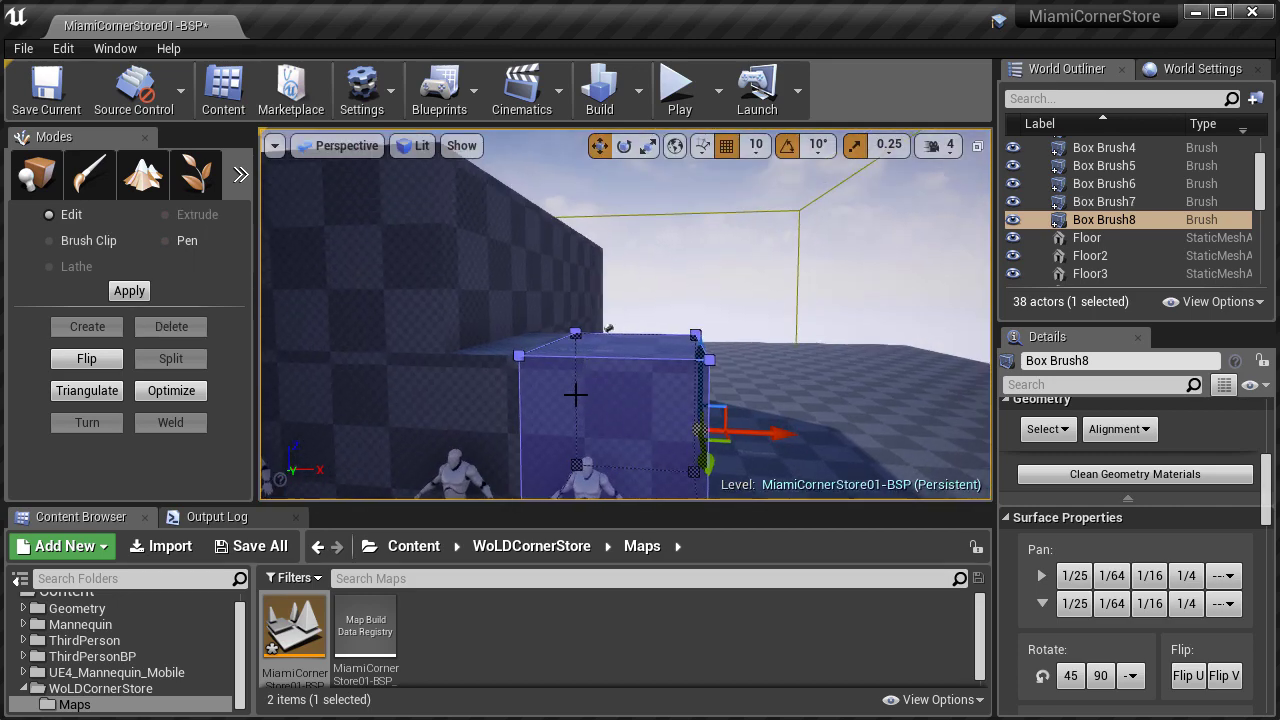
key("Escape")
key("s")
mouse_move(590, 387)
right_mouse_down()
mouse_move(594, 410)
mouse_move(580, 414)
right_mouse_up()
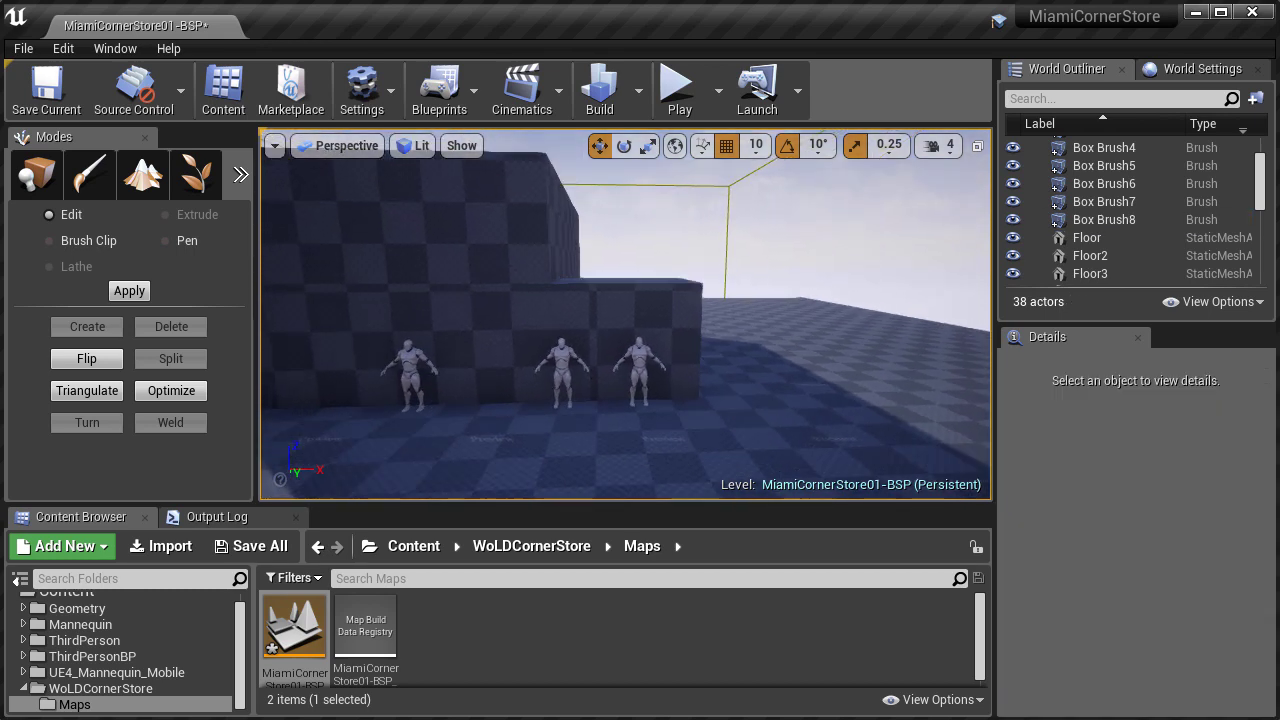
Delete the 120-unit-wide middle block to leave a gap between the building and the outer block
left_click(582, 330)
key("w")
right_click_drag(582, 330, 554, 330)
key("shift+1")
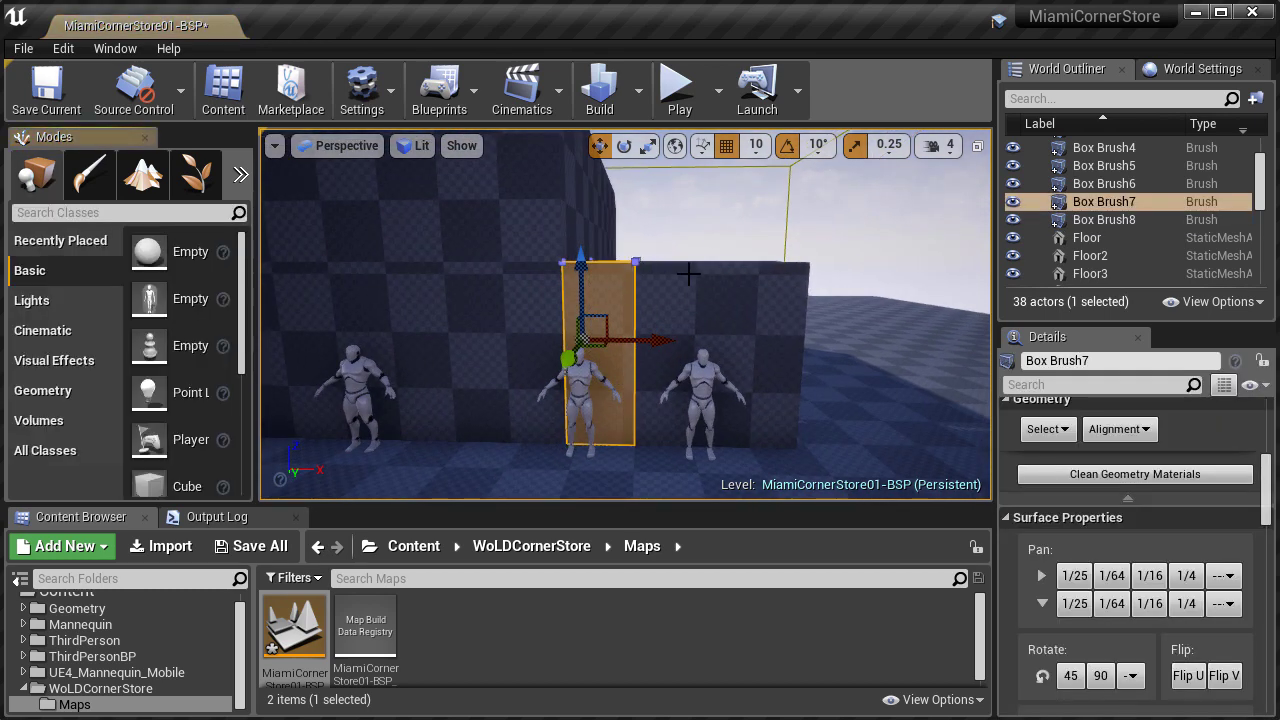
left_click(690, 303)
left_click(628, 283)
key("w")
mouse_move(719, 289)
right_mouse_down()
mouse_move(712, 270)
mouse_move(560, 350)
mouse_move(526, 314)
right_mouse_up()
key("s")
key("Delete")
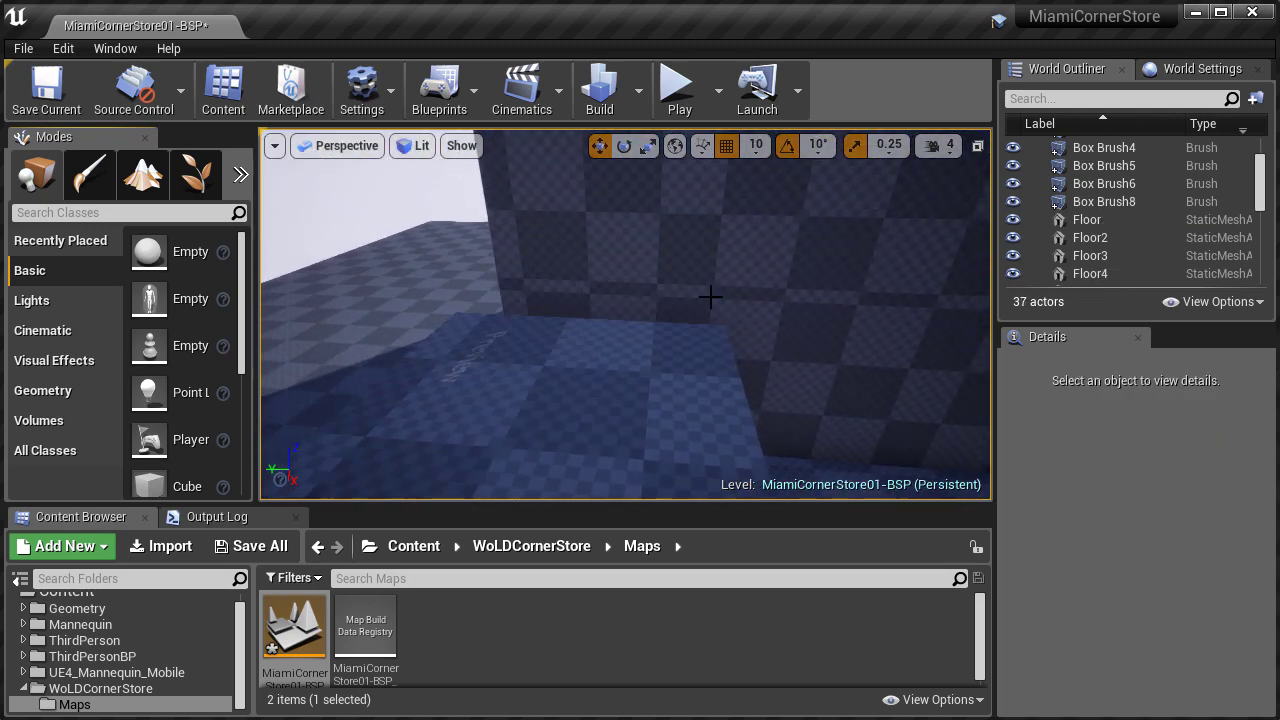
mouse_move(706, 294)
right_mouse_down()
mouse_move(676, 181)
mouse_move(638, 252)
mouse_move(633, 302)
right_mouse_up()
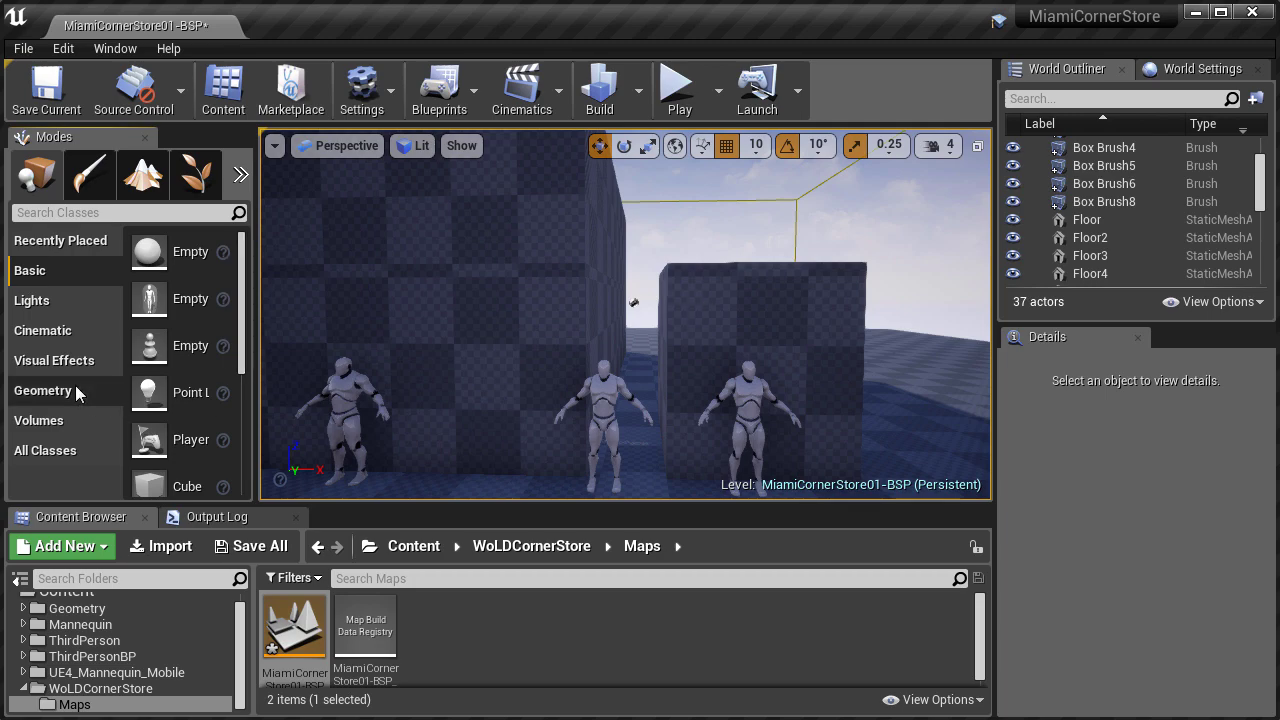
Place a Linear Stair brush in front of the gap and rotate it so the steps climb back between the blocks
left_click(44, 390)
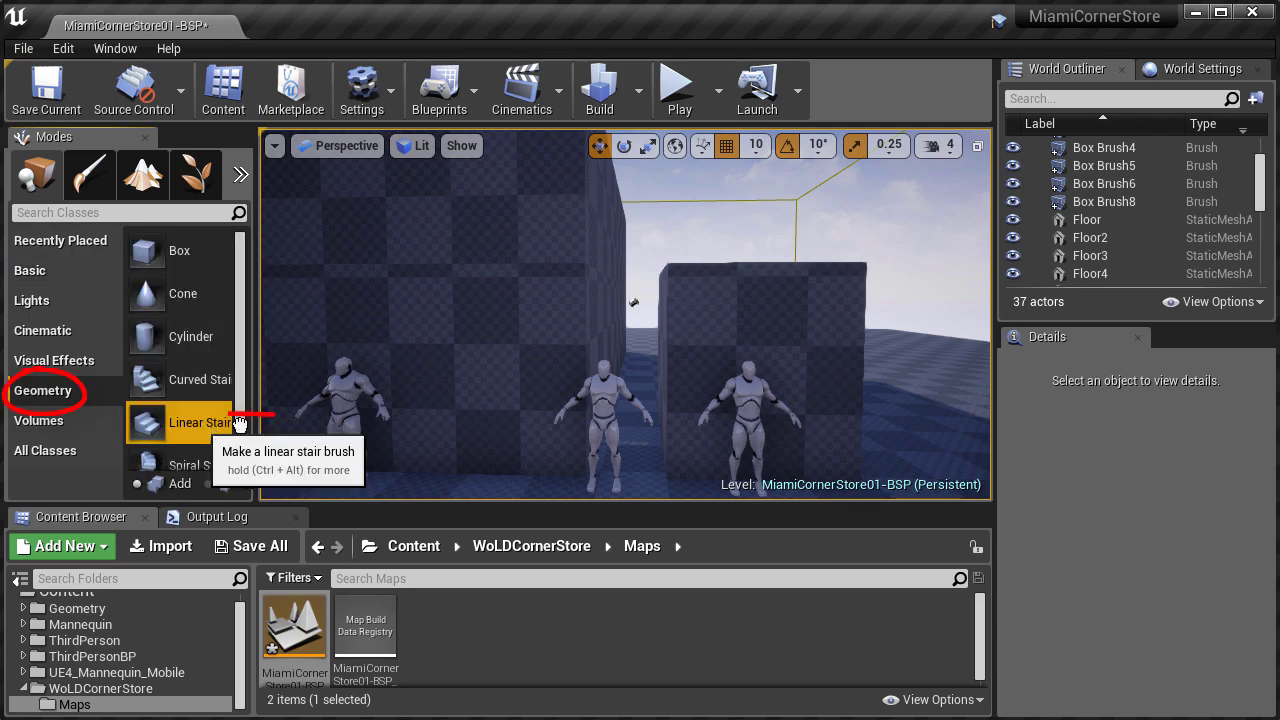
mouse_move(199, 425)
left_mouse_down()
mouse_move(586, 443)
mouse_move(575, 452)
left_mouse_up()
right_click_drag(575, 452, 510, 348)
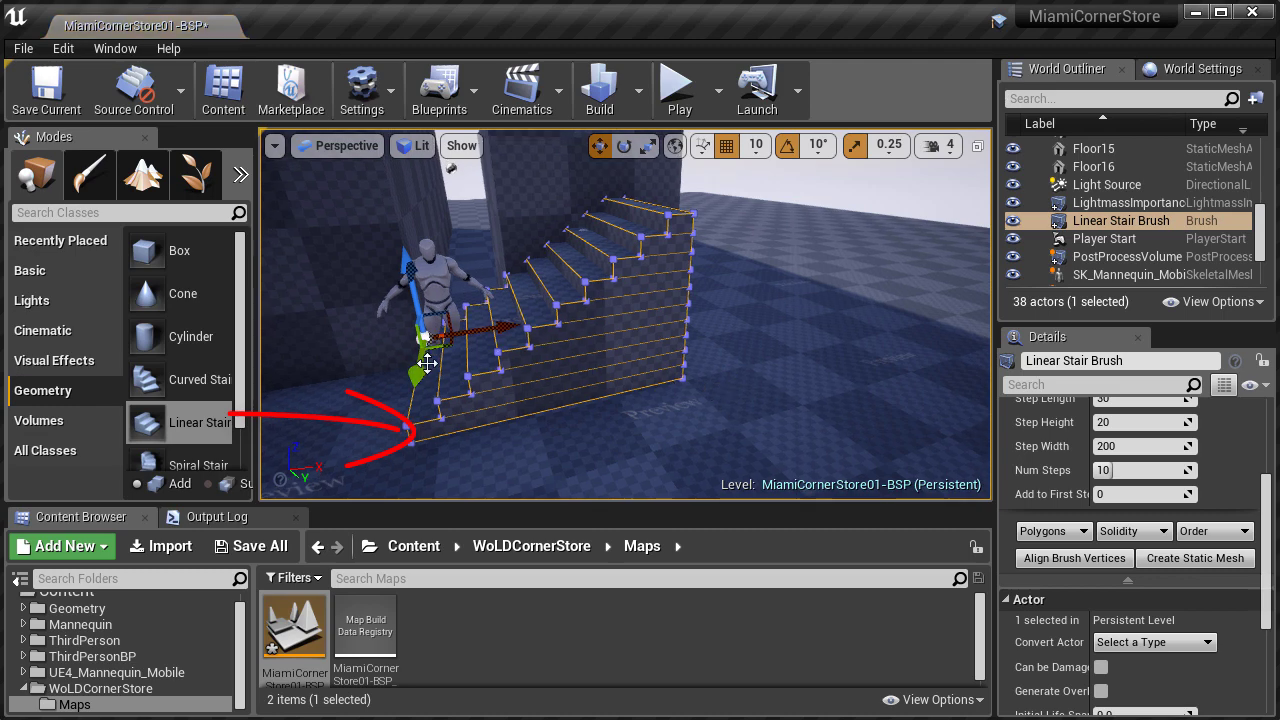
left_click_drag(427, 364, 416, 401)
mouse_move(416, 401)
right_mouse_down()
mouse_move(560, 440)
mouse_move(600, 410)
mouse_move(580, 403)
right_mouse_up()
key("e")
left_click_drag(524, 443, 586, 364)
right_click_drag(586, 364, 515, 360)
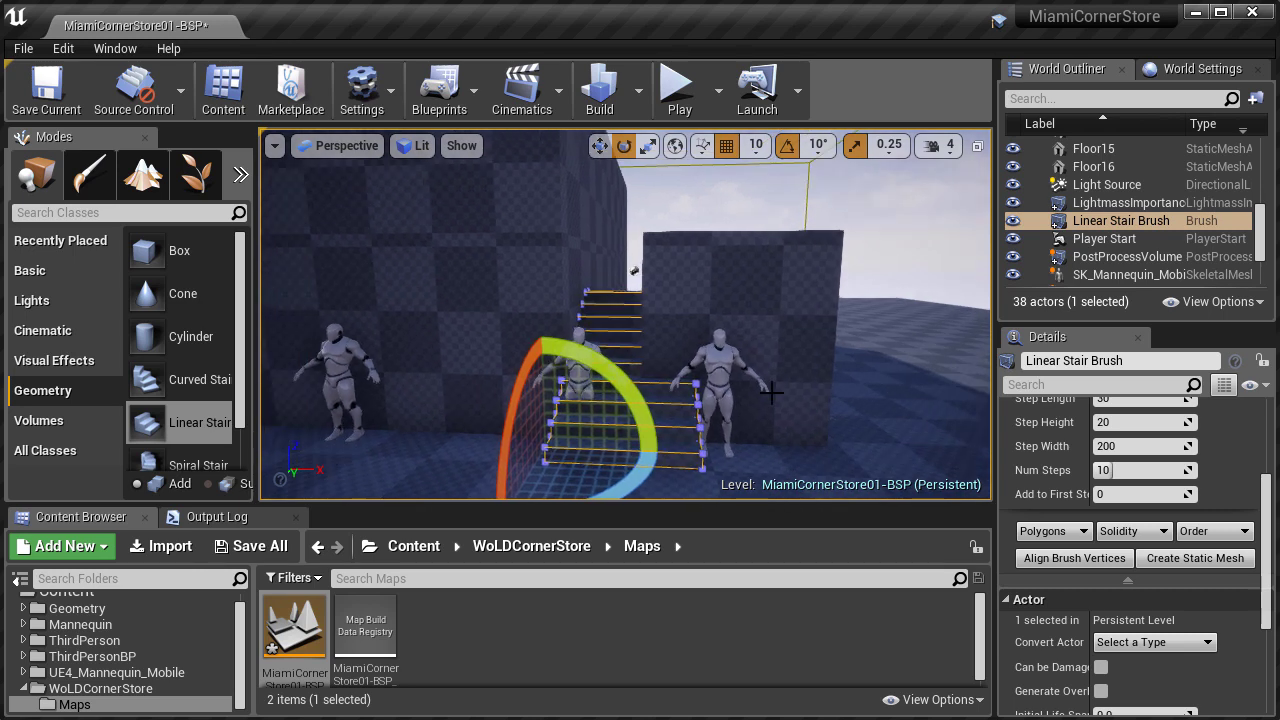
Set the stair brush's Step Height to 15, Step Length to 30 and Step Width to 120
scroll(1121, 511, "up", 1)
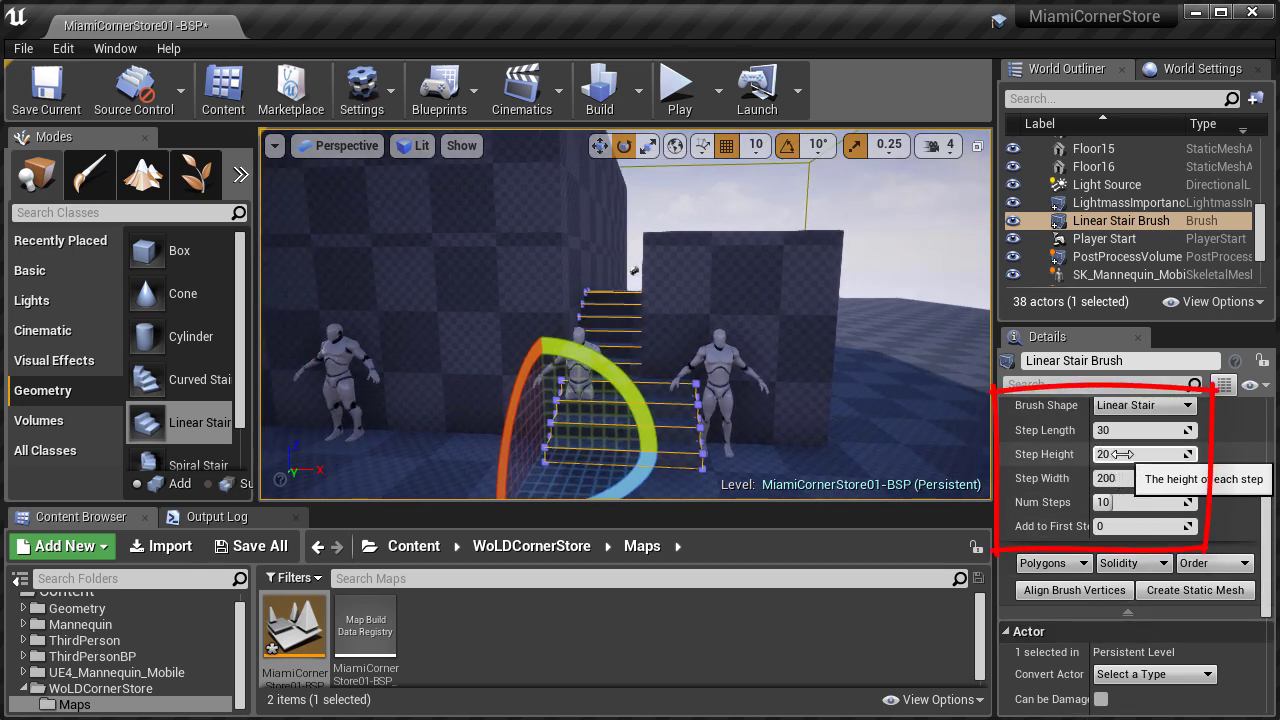
left_click(1121, 454)
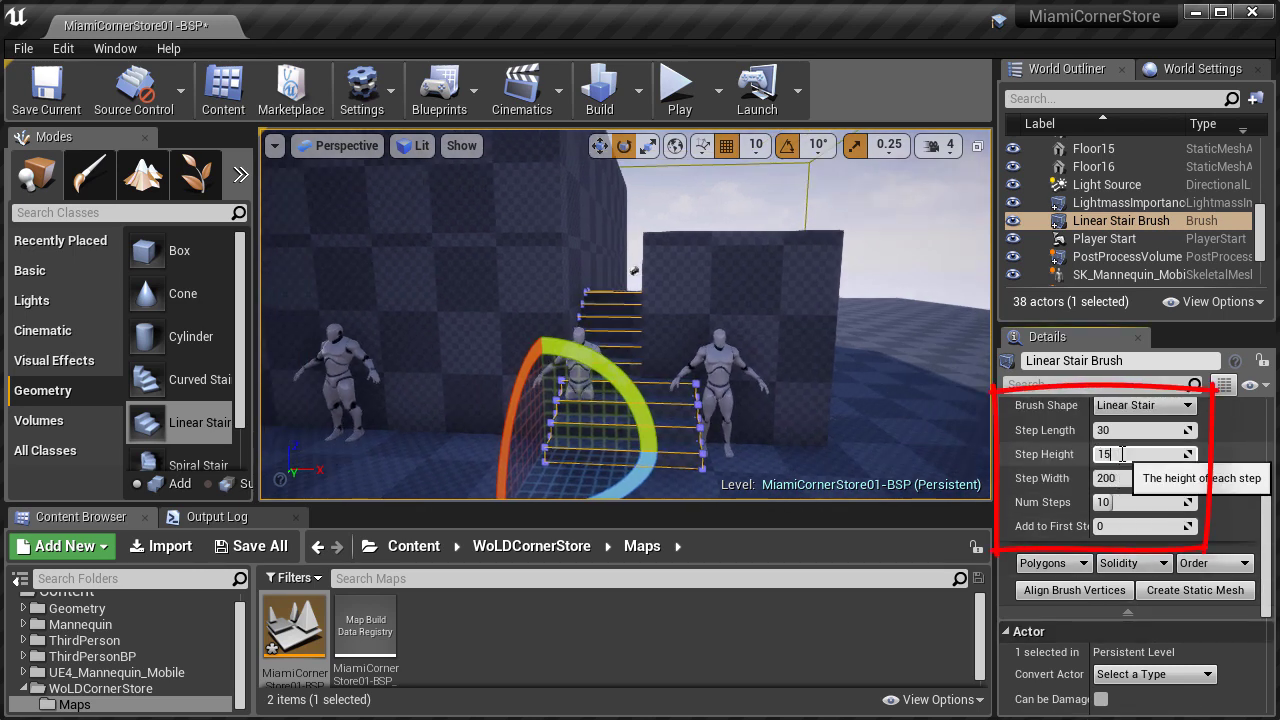
type("15")
key("Return")
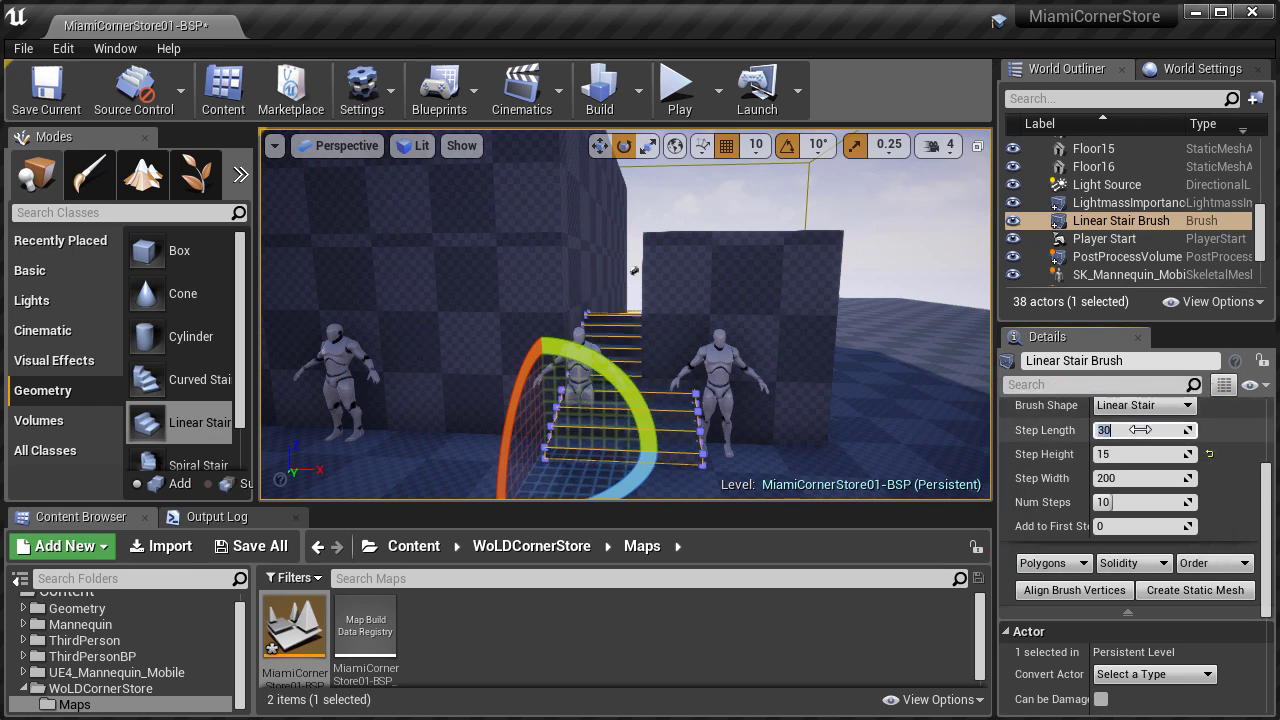
left_click(1141, 430)
type("30")
key("Return")
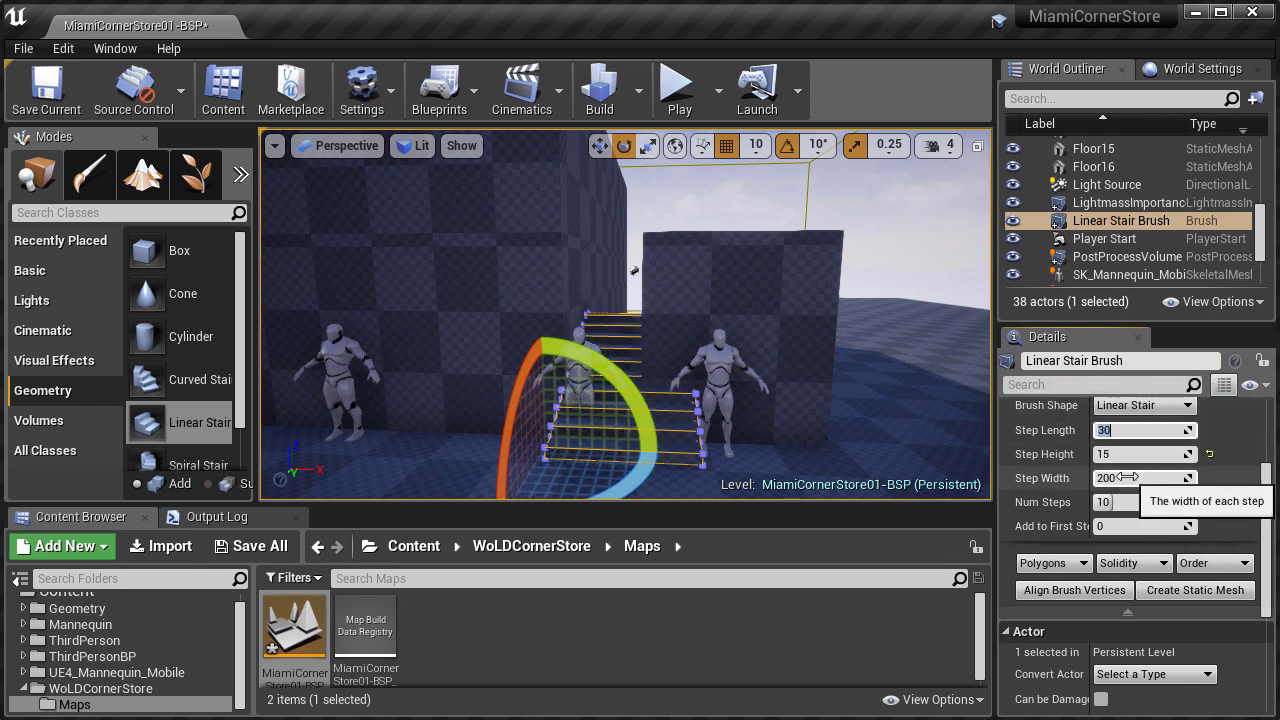
left_click(1130, 478)
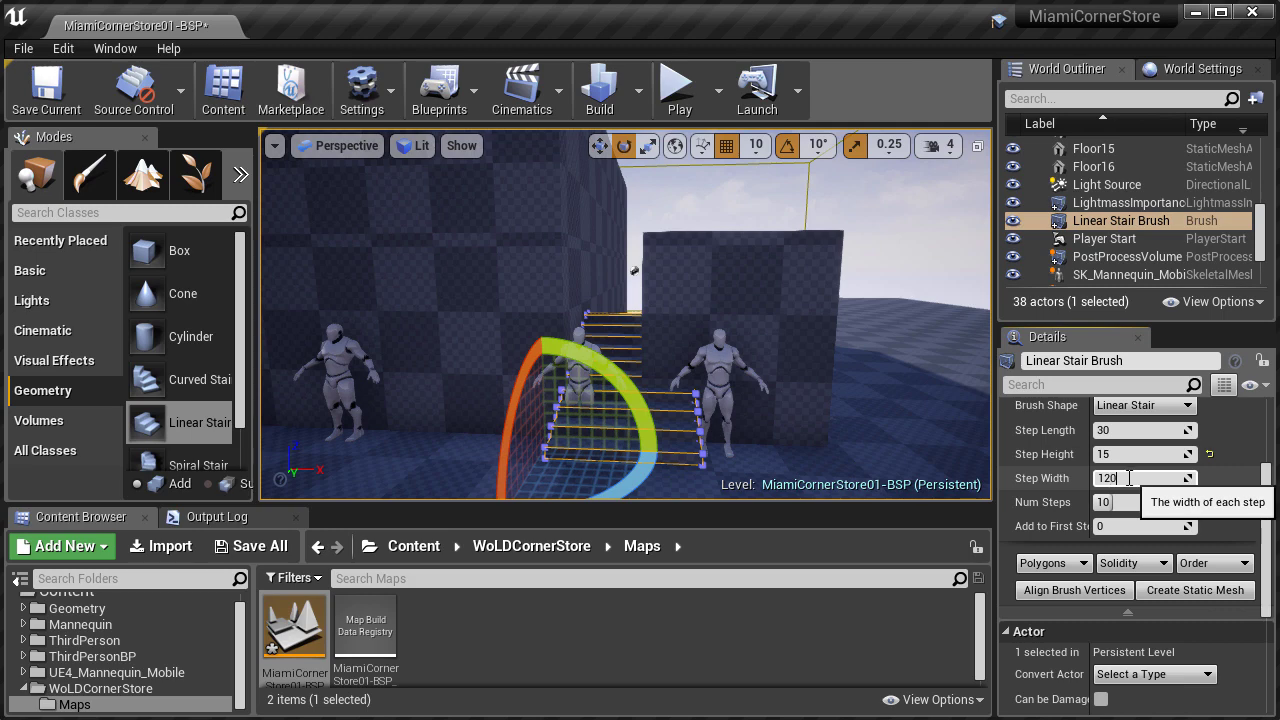
key("Return")
Move the stair brush into the gap so its sides fit between the building wall and the outer block
right_click_drag(807, 383, 832, 346)
key("space")
key("space")
right_click_drag(635, 262, 720, 372)
scroll(580, 314, "up", 2)
middle_click_drag(676, 295, 696, 290)
key("space")
right_click_drag(449, 406, 452, 386)
key("space")
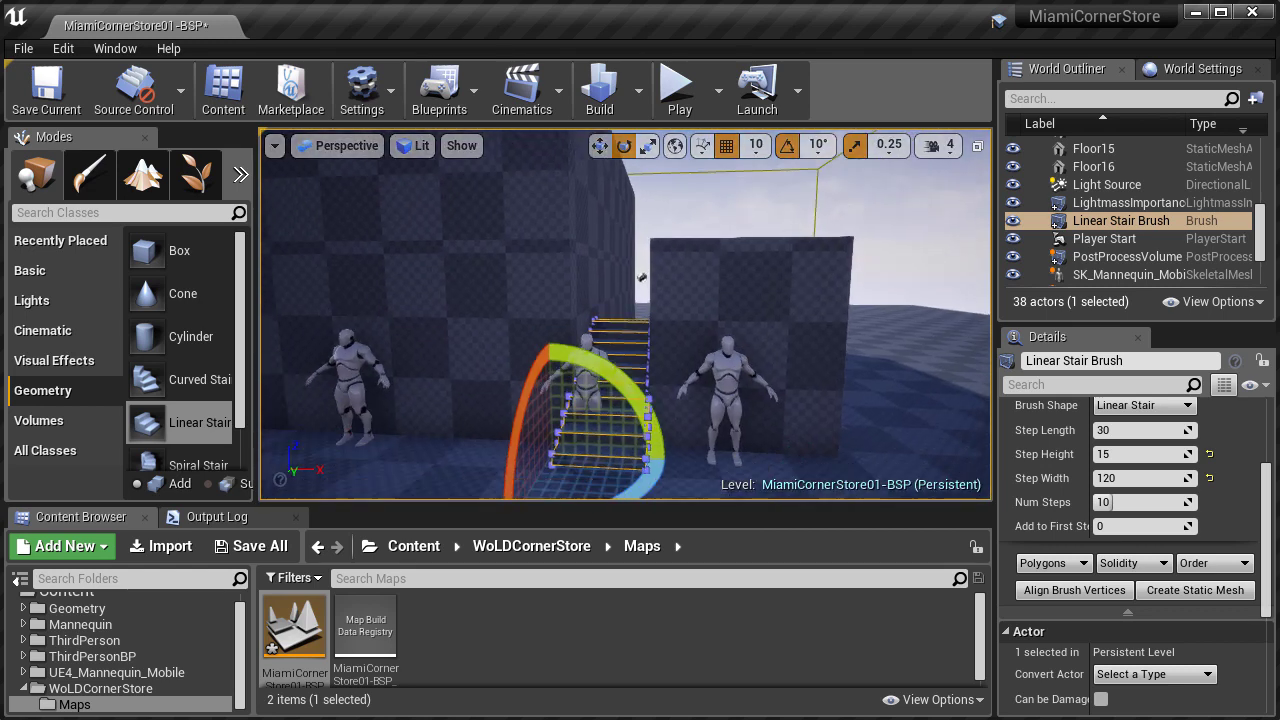
key("F11")
right_click_drag(640, 400, 690, 500)
key("w")
left_click_drag(465, 607, 560, 508)
right_click_drag(707, 509, 719, 509)
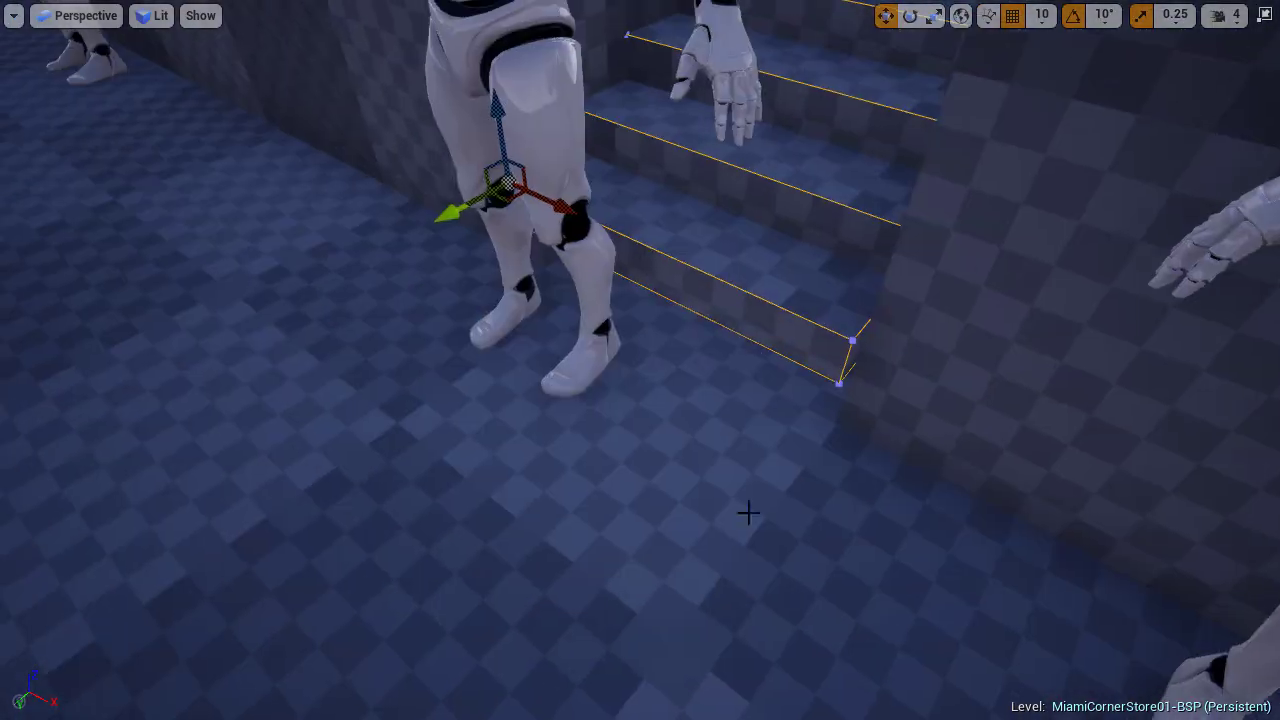
Work out the required number of steps with the calculator and set the stair brush's Num Steps to 20
left_click(768, 325)
scroll(700, 360, "down", 1)
mouse_move(768, 325)
right_mouse_down()
mouse_move(694, 366)
mouse_move(598, 233)
mouse_move(777, 294)
mouse_move(791, 257)
right_mouse_up()
key("F11")
left_click_drag(1264, 494, 1266, 575)
scroll(1180, 614, "down", 2)
scroll(1178, 608, "up", 3)
scroll(1145, 508, "up", 2)
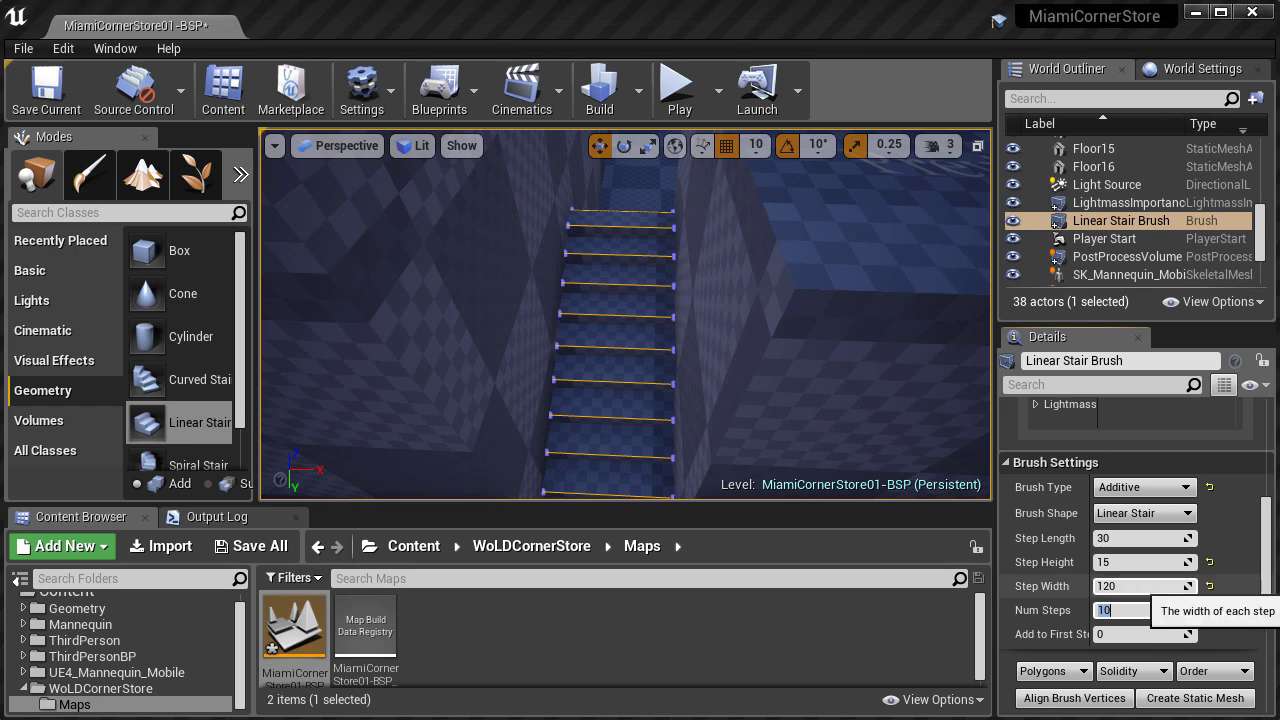
left_click_drag(857, 271, 770, 227)
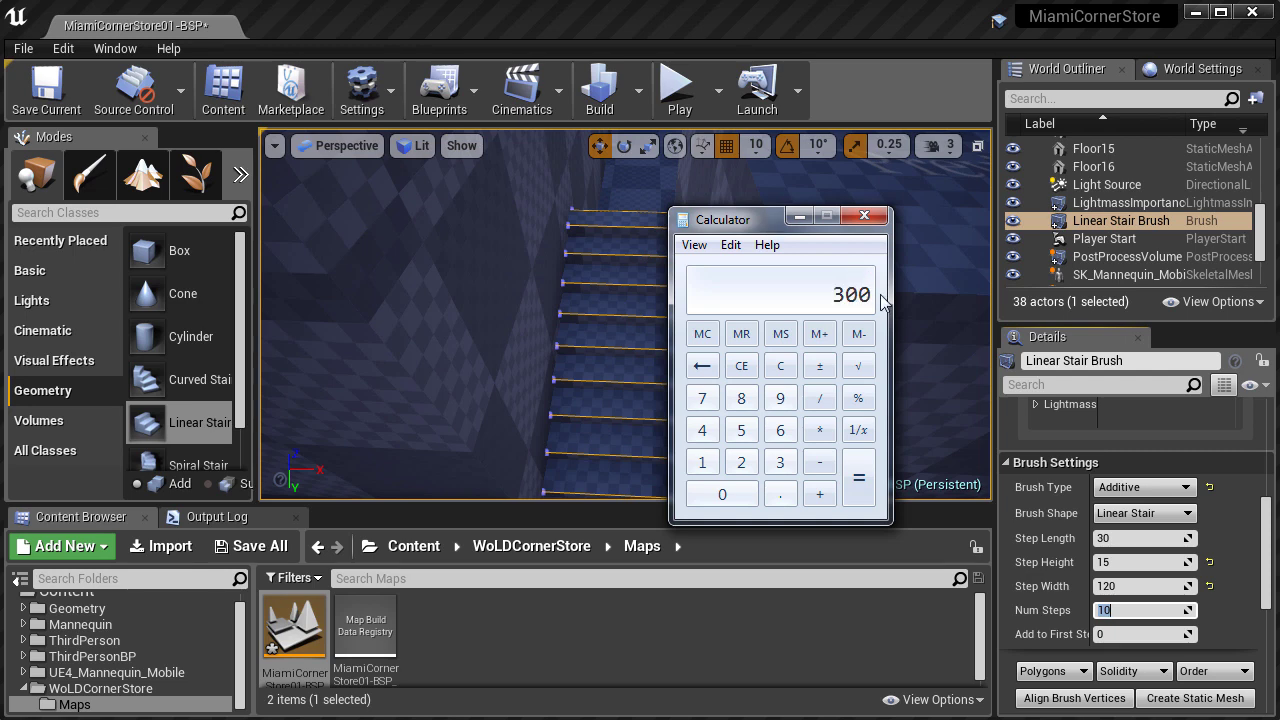
left_click_drag(731, 211, 791, 212)
left_click(1110, 610)
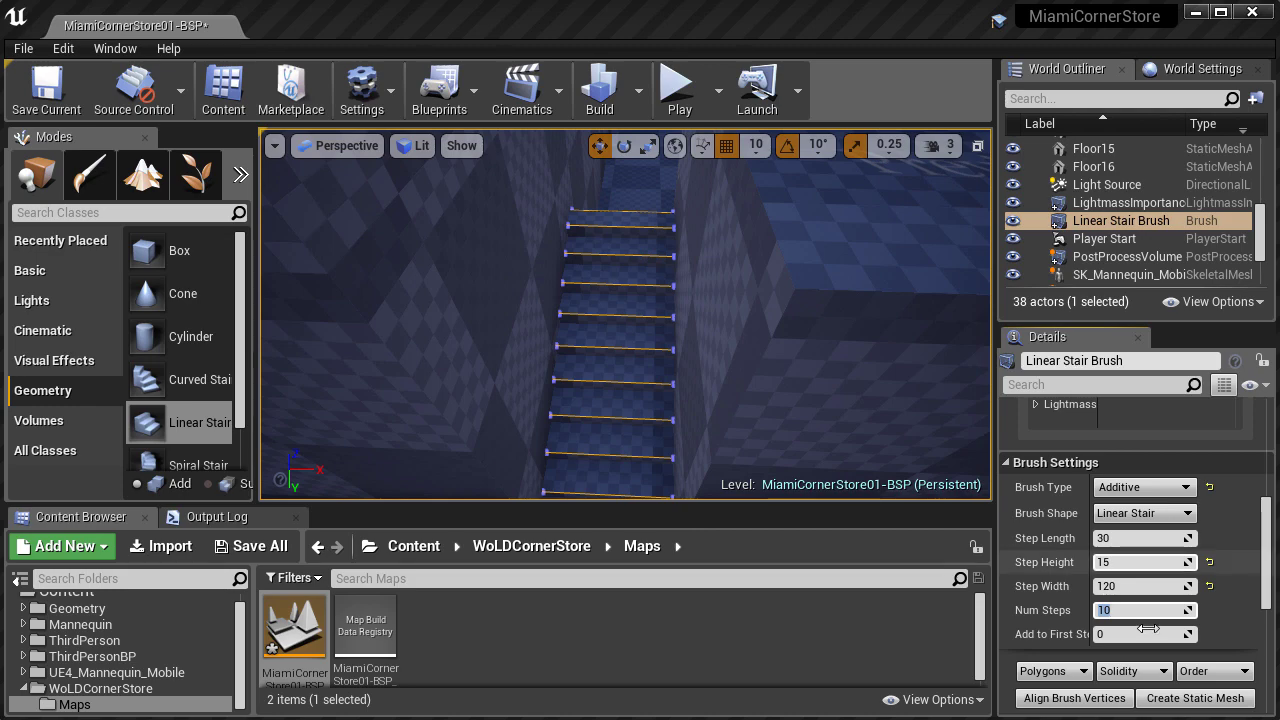
type("20")
Extend the outer block's rear end backward along the Y axis past the top of the stairs
right_click_drag(638, 274, 395, 285)
key("F11")
mouse_move(709, 314)
right_mouse_down()
mouse_move(718, 335)
mouse_move(700, 328)
mouse_move(775, 335)
mouse_move(694, 311)
right_mouse_up()
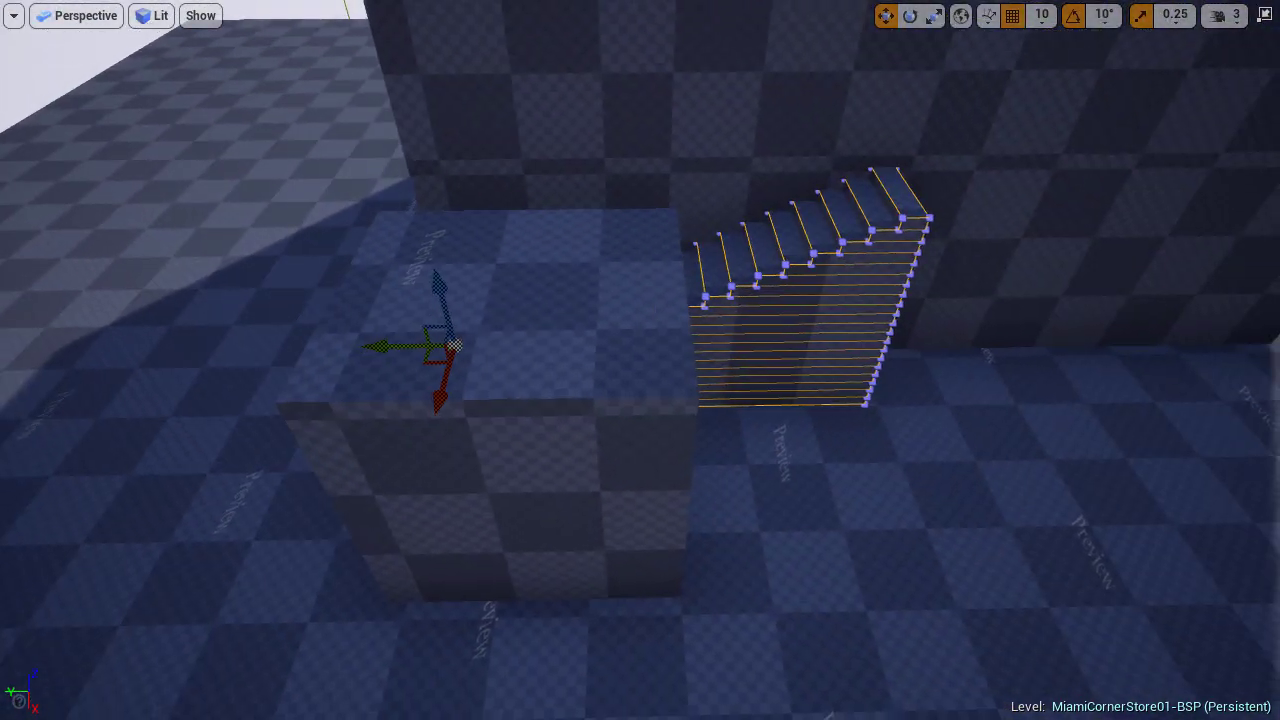
left_click(612, 316)
right_click_drag(612, 316, 768, 338)
left_click(572, 467)
right_click_drag(572, 467, 572, 467)
left_click_drag(422, 466, 1135, 431)
right_click_drag(1135, 431, 1135, 431)
right_click_drag(792, 630, 792, 630)
key("Escape")
right_click_drag(745, 546, 745, 546)
Duplicate the extended outer block along the X axis so the copy spans the stair gap
left_click(540, 424)
right_click_drag(540, 424, 721, 339)
left_click_drag(737, 371, 620, 383, "alt")
right_click_drag(620, 383, 620, 383)
left_click_drag(709, 474, 677, 472)
Adjust the copied block's side vertices along the X axis in the Top view to match the staircase width
key("F11")
key("alt+j")
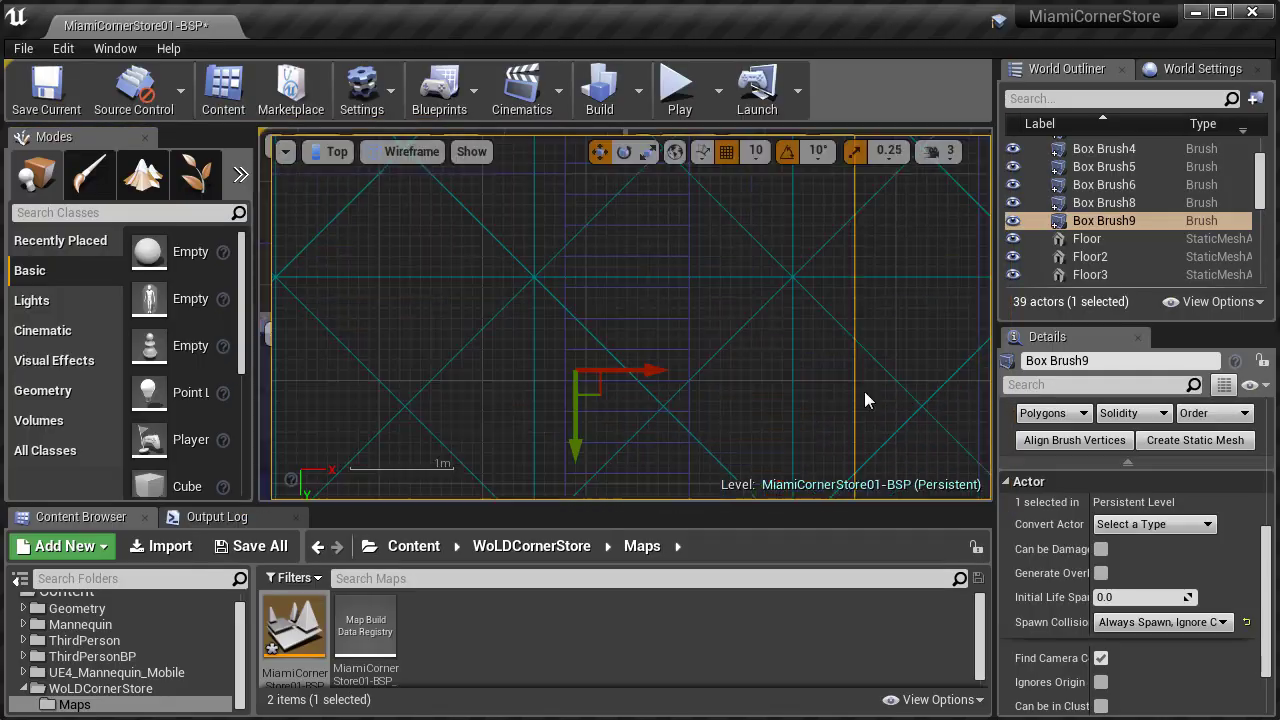
key("F11")
scroll(842, 440, "down", 3)
right_click_drag(842, 440, 812, 640)
scroll(812, 640, "down", 7)
left_click_drag(914, 697, 914, 690)
scroll(900, 407, "up", 4)
left_click_drag(745, 265, 737, 265)
Move the copied block's front vertices back along the Y axis to form a landing behind the top step, and inspect it
mouse_move(766, 646)
right_mouse_down()
mouse_move(814, 306)
mouse_move(814, 2)
right_mouse_up()
left_click_drag(570, 595, 759, 641, "ctrl+alt")
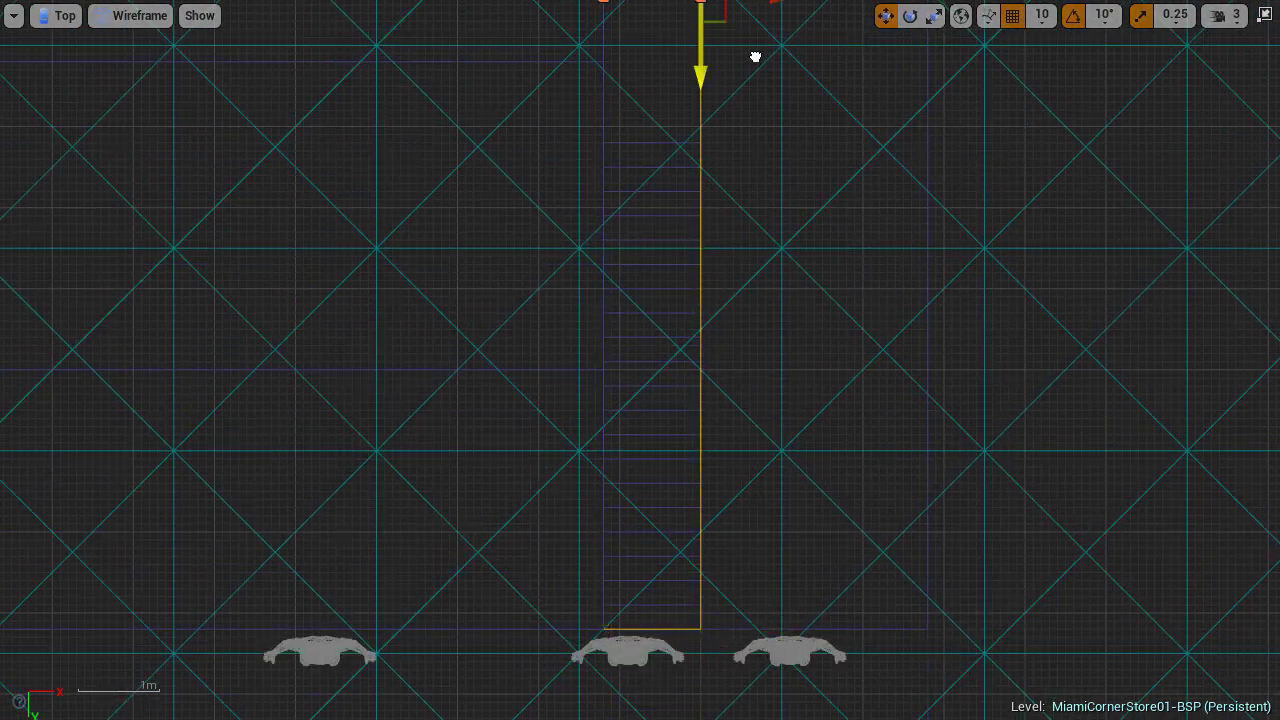
left_click_drag(759, 95, 748, 200)
key("F11")
left_click(978, 146)
left_click(607, 337)
right_click_drag(610, 335, 690, 350)
key("F11")
mouse_move(751, 309)
right_mouse_down()
mouse_move(735, 325)
mouse_move(751, 309)
mouse_move(665, 258)
mouse_move(655, 225)
mouse_move(705, 222)
mouse_move(890, 300)
mouse_move(1092, 287)
mouse_move(1088, 277)
mouse_move(1070, 410)
mouse_move(790, 440)
mouse_move(920, 400)
mouse_move(1060, 312)
mouse_move(1062, 345)
mouse_move(1090, 262)
mouse_move(985, 300)
mouse_move(965, 292)
mouse_move(1046, 270)
mouse_move(1012, 270)
right_mouse_up()
key("Escape")
right_click_drag(783, 408, 835, 389)
Play-test from the floor in front of the building, running past the mannequins toward the staircase, and end the session
left_click(835, 389)
right_click_drag(684, 566, 337, 609)
right_click(310, 607)
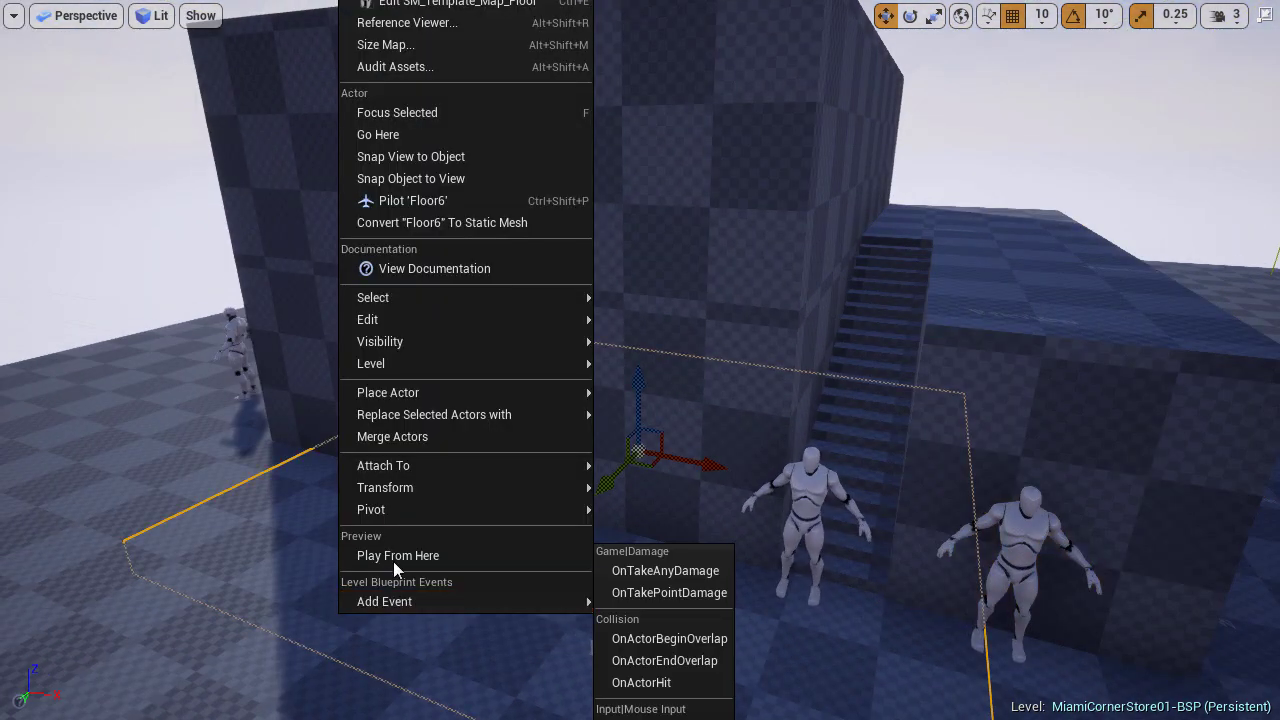
left_click(396, 556)
key("d")
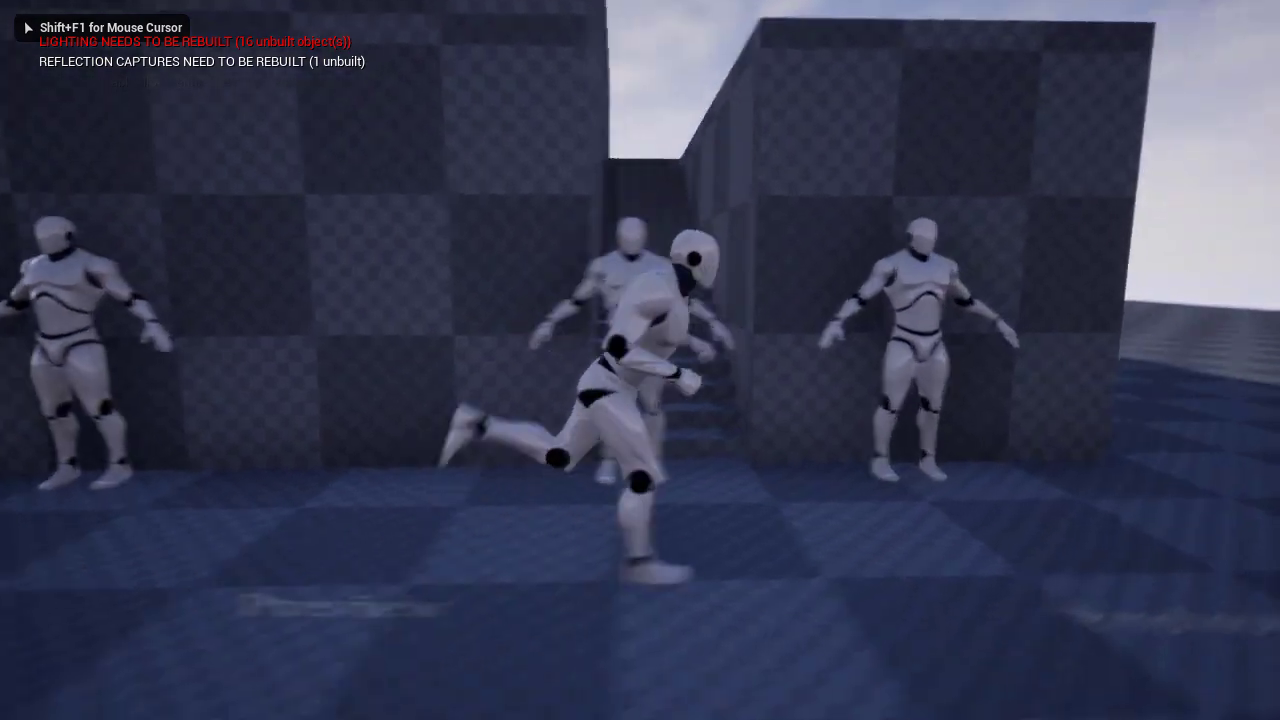
key("w")
key("d")
key("Escape")
Move the mannequin blocking the staircase aside along the X axis, and play-test climbing the stairs to the side block's roof
left_click(516, 424)
right_click_drag(534, 426, 588, 427)
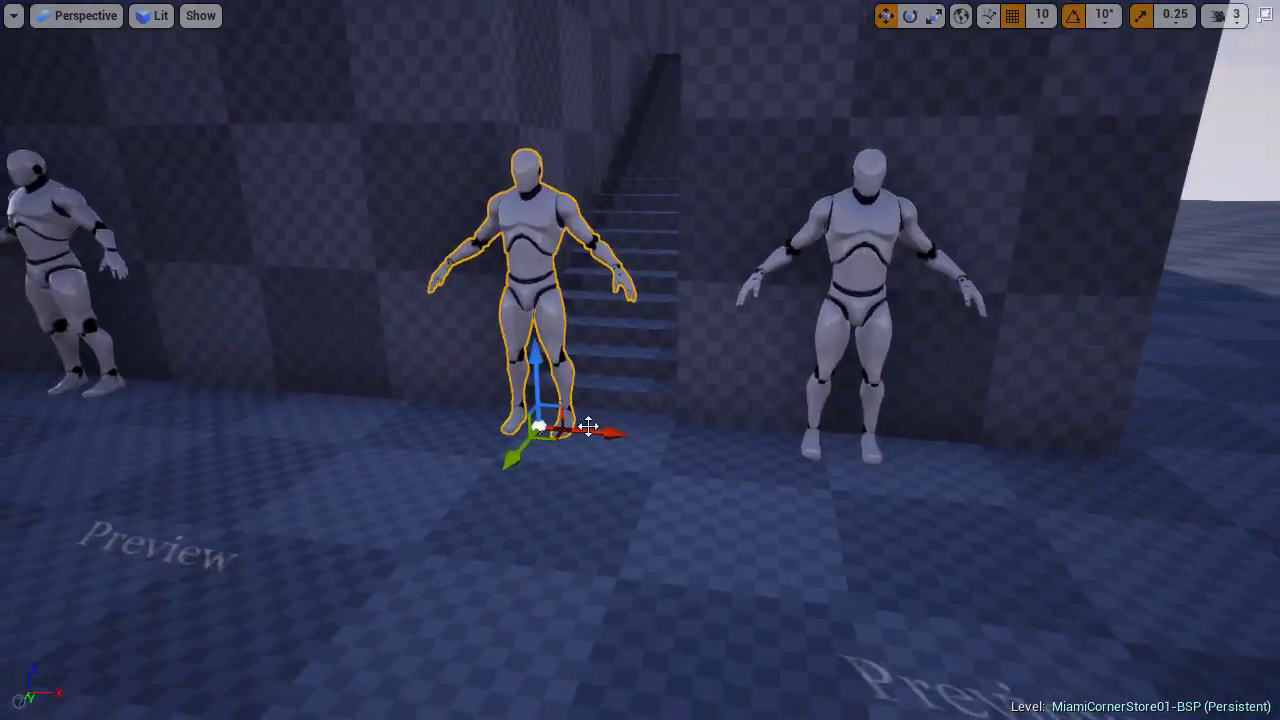
right_click_drag(540, 563, 550, 532)
right_click(540, 563)
left_click(600, 502)
left_click(600, 502)
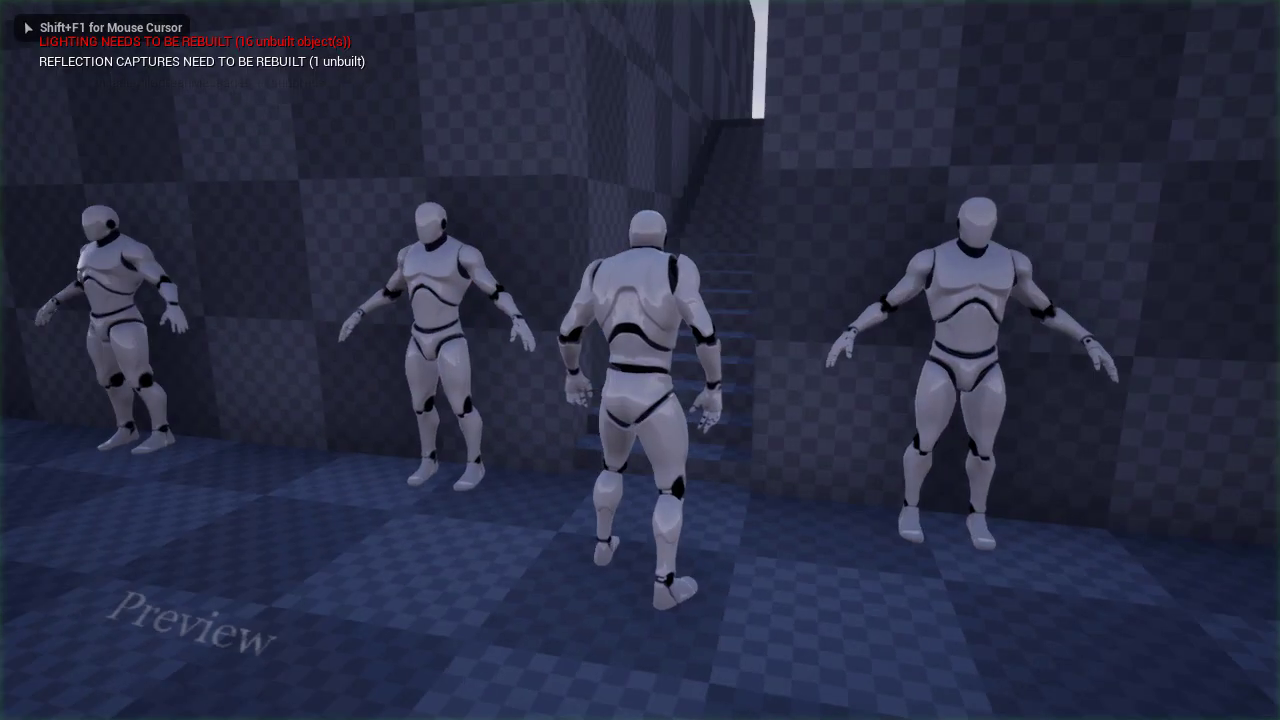
key("w")
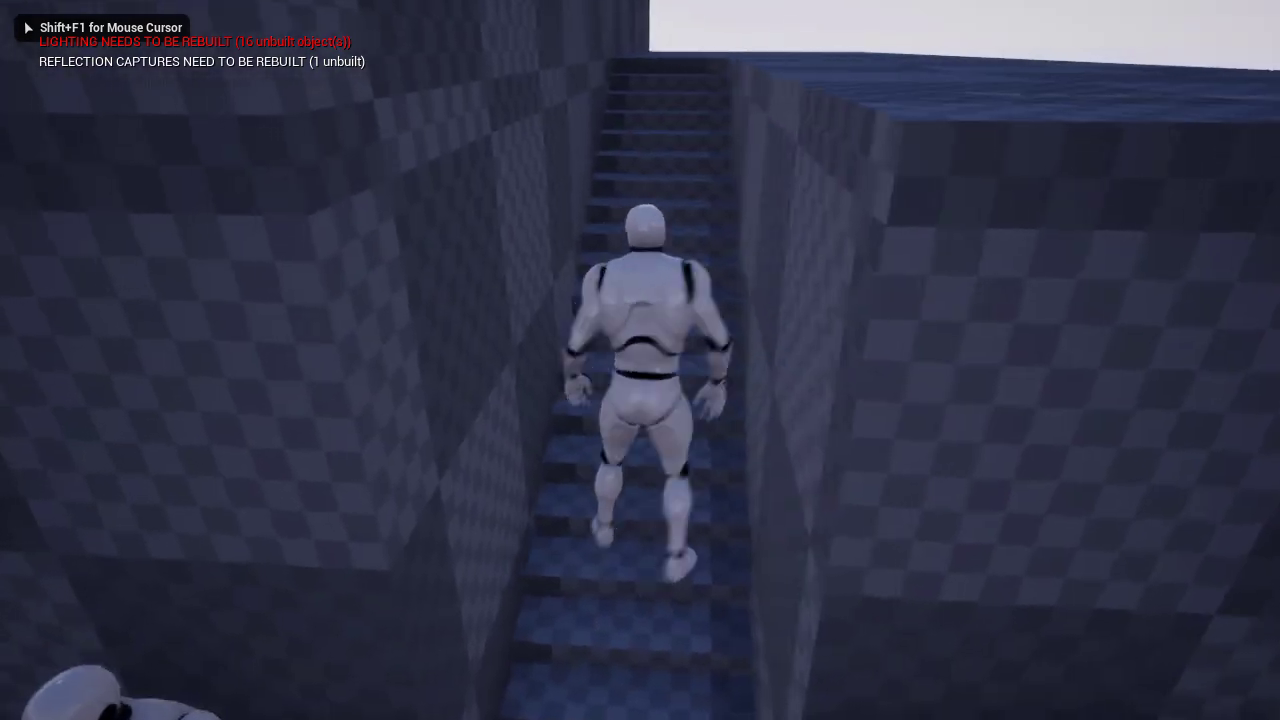
key("a")
key("w")
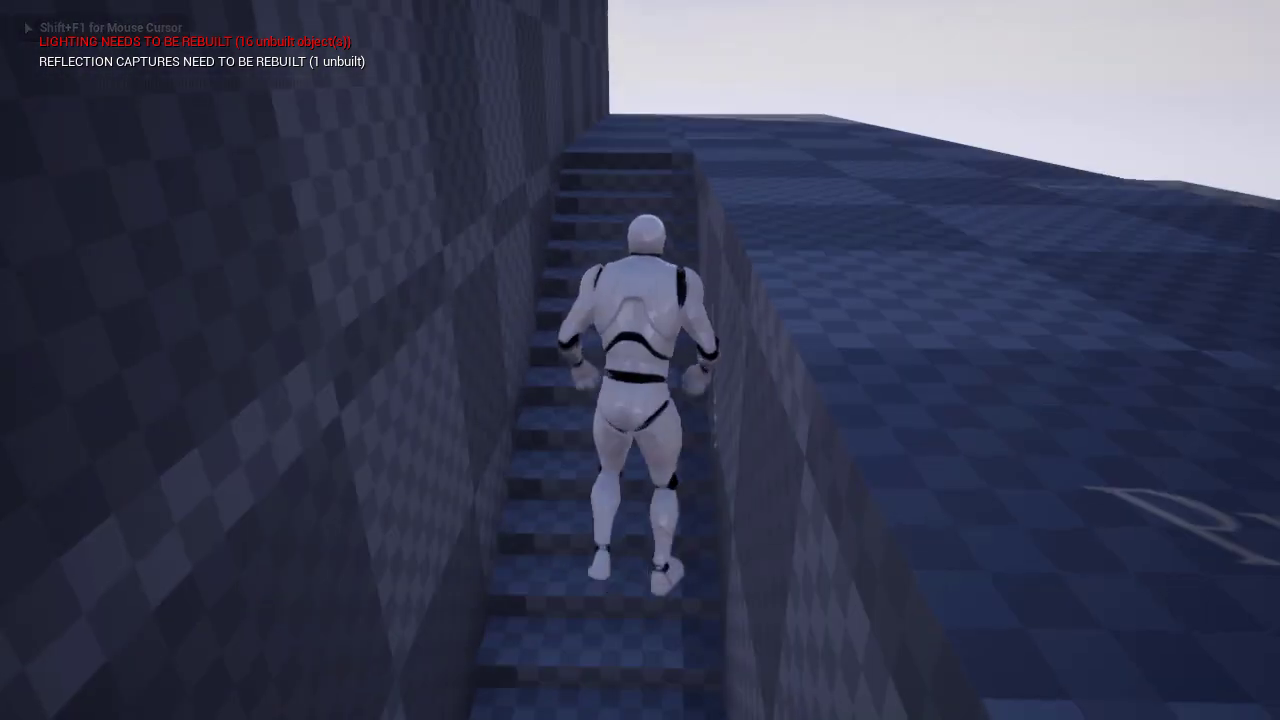
key("d")
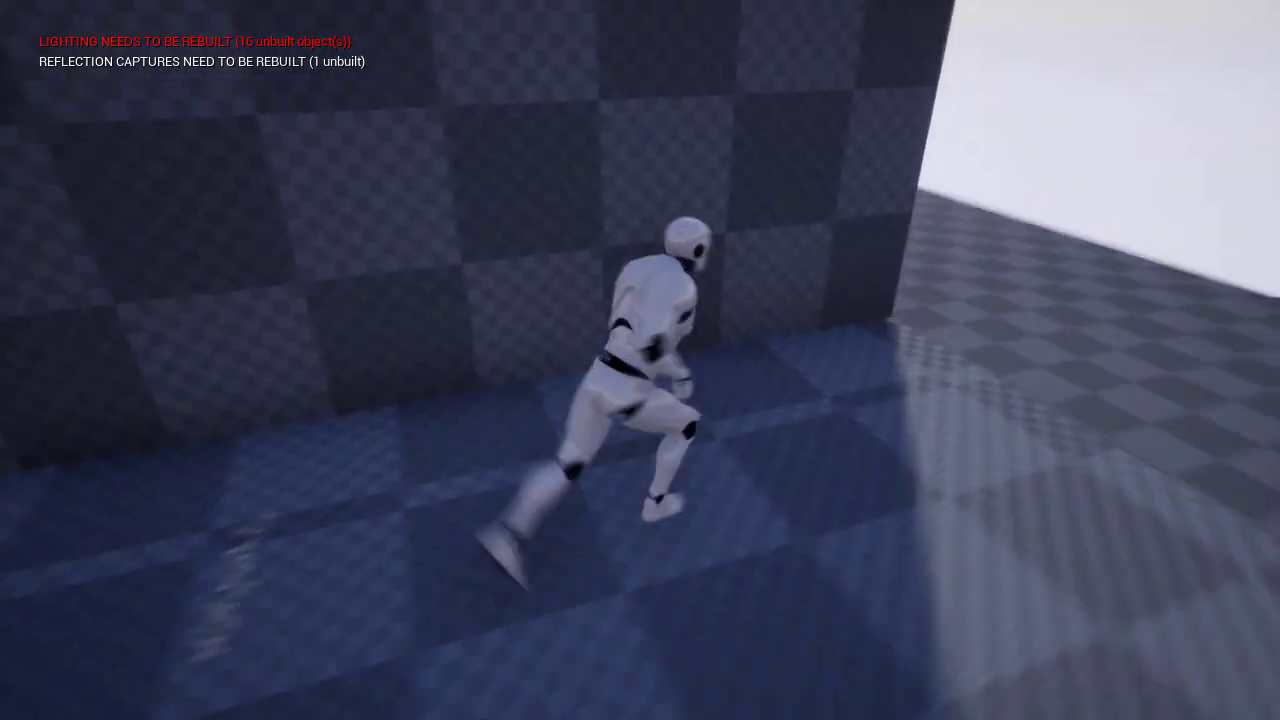
key("w")
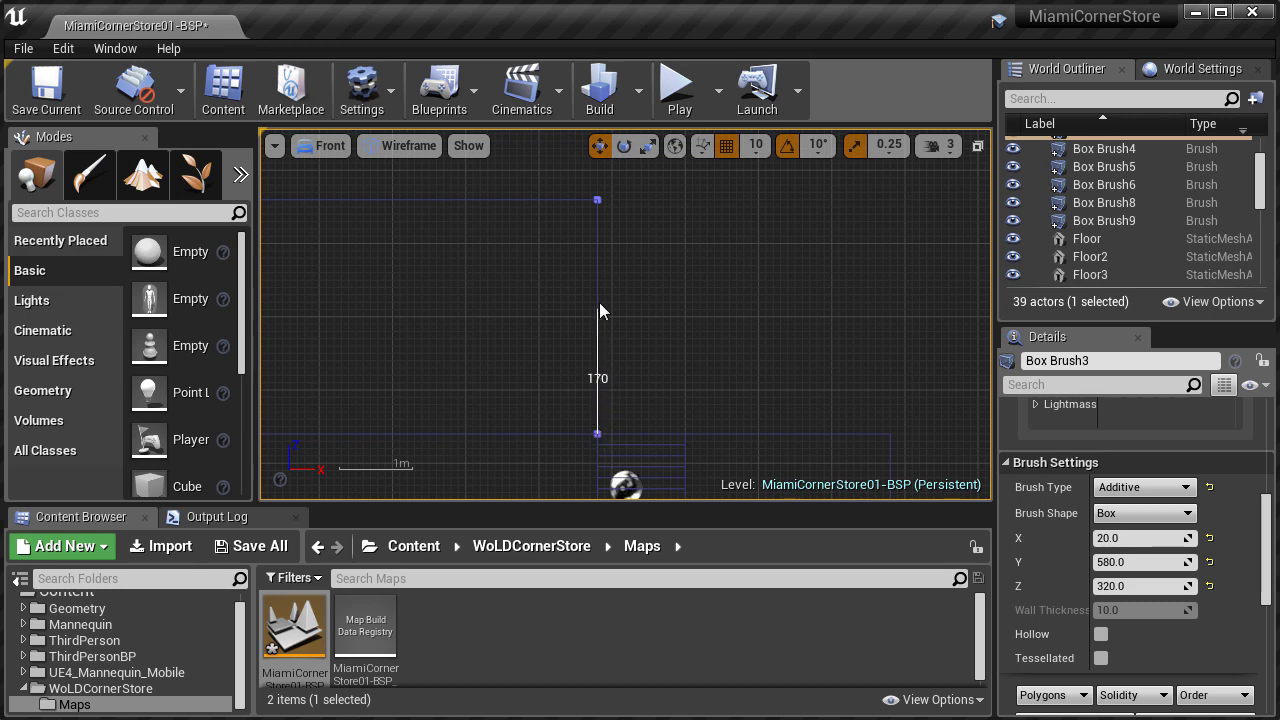
Measure the upper storey's wall height and the staircase height in the Front view
middle_click_drag(593, 220, 599, 203)
right_click_drag(742, 345, 758, 145)
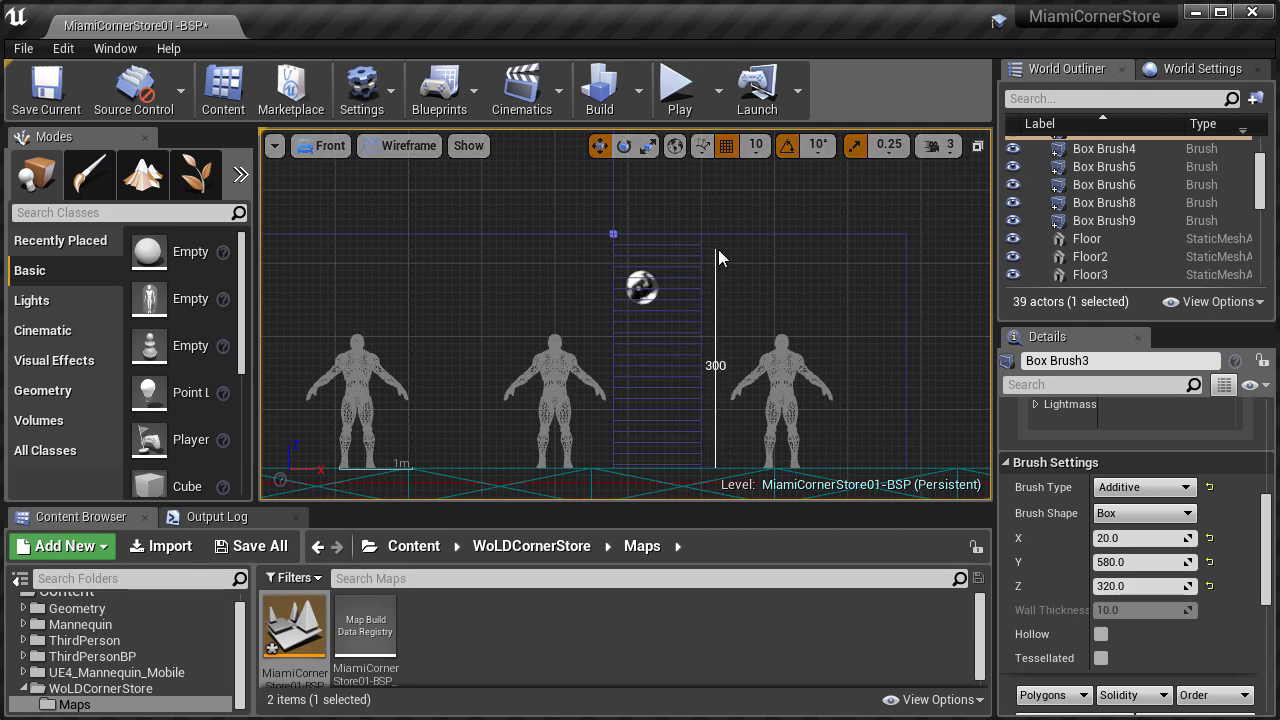
middle_click_drag(718, 237, 718, 237)
right_click_drag(641, 250, 716, 263)
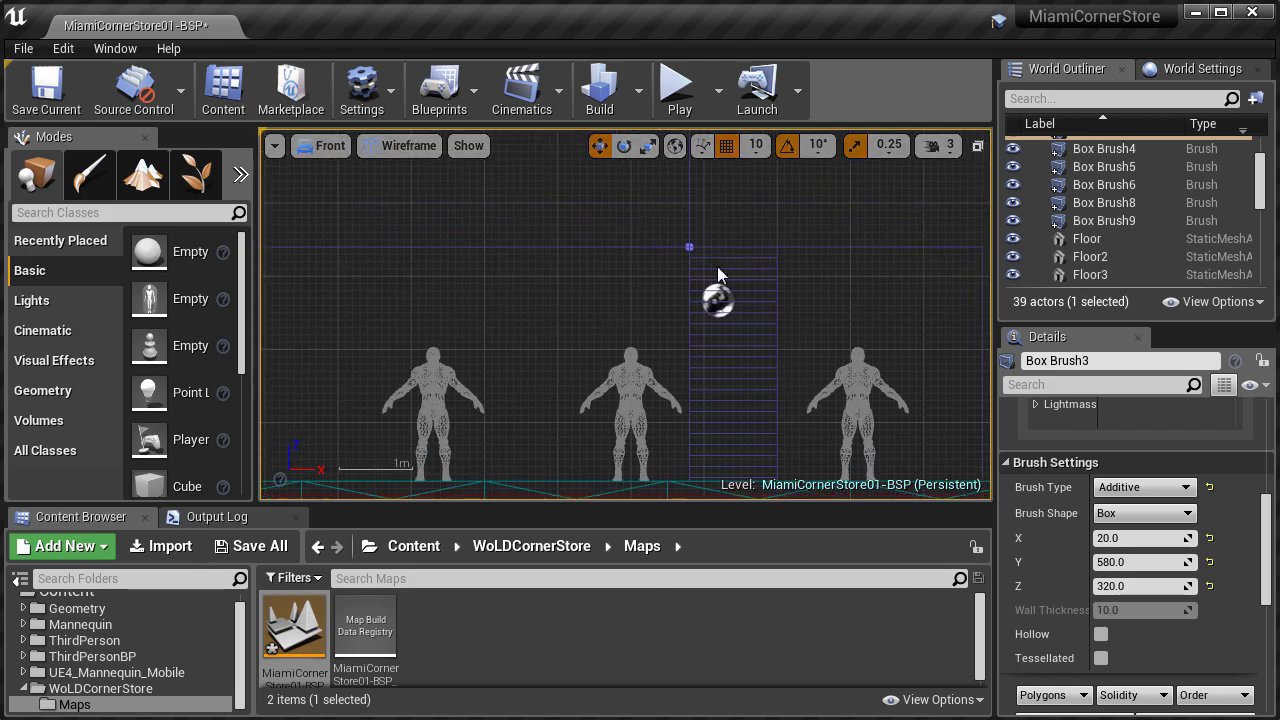
Duplicate the linear staircase brush along the Y axis and place the copy behind the building
key("space")
right_click_drag(517, 368, 553, 412)
key("space")
right_click_drag(651, 426, 651, 426)
key("F11")
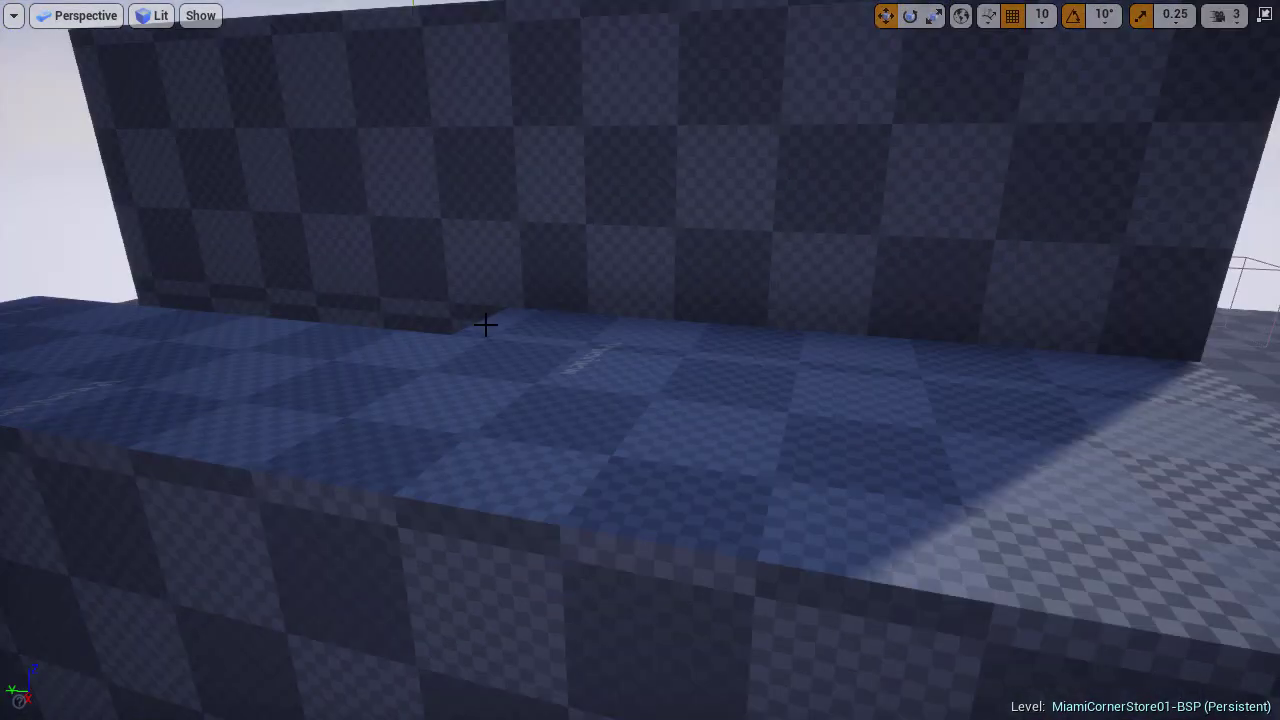
left_click(485, 325)
scroll(485, 325, "down", 4)
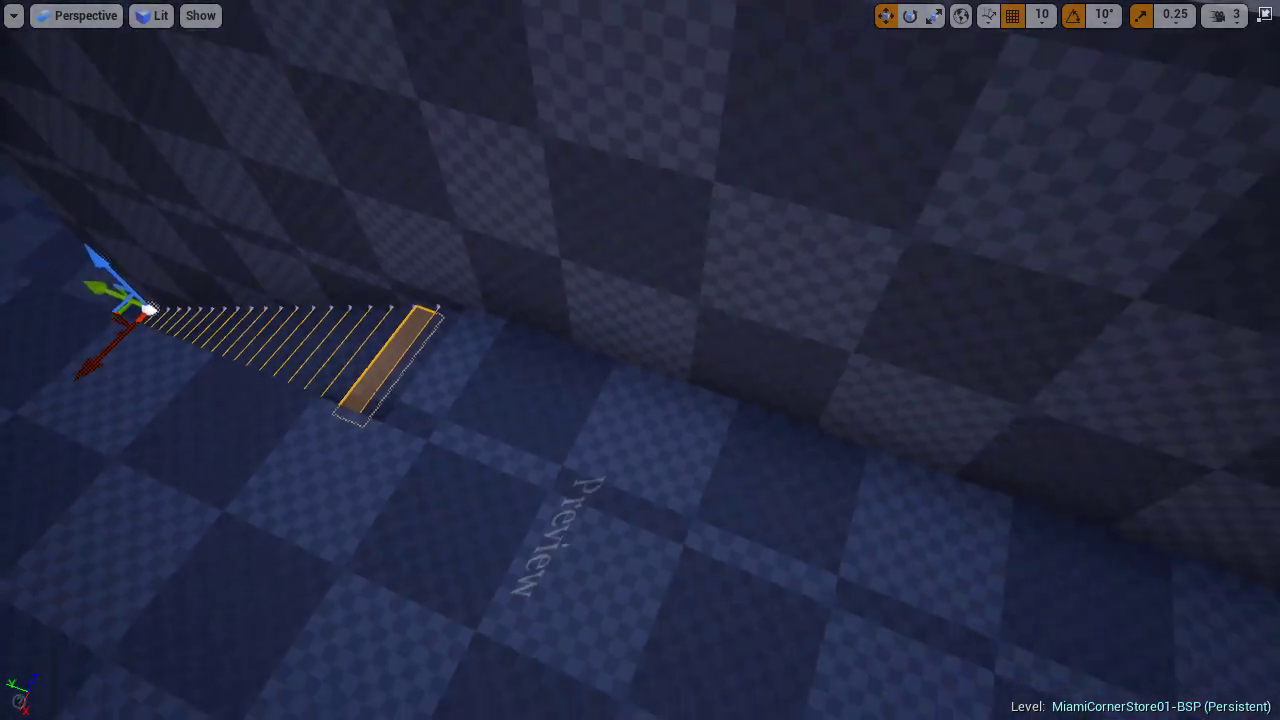
right_click_drag(306, 318, 306, 309)
left_click_drag(102, 295, 806, 429)
right_click_drag(806, 429, 645, 454)
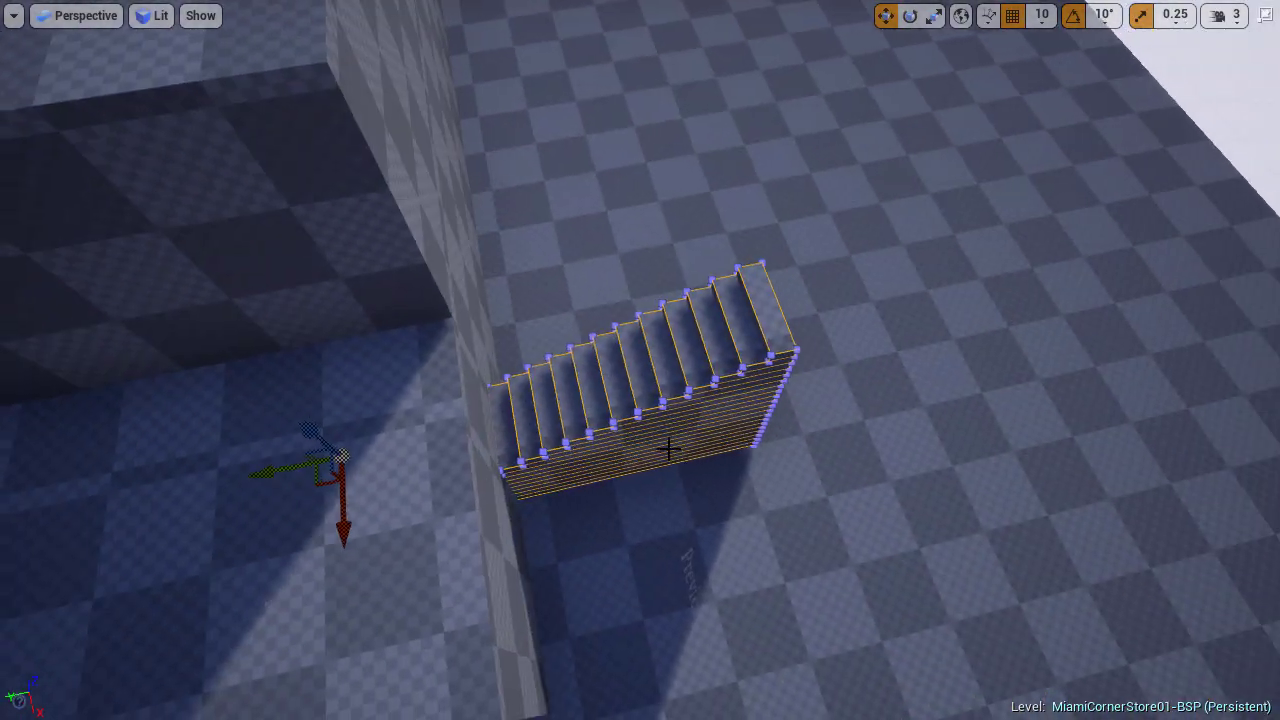
Rotate the copied staircase a quarter turn about the Z axis and slide it along the X axis beside the rear wall
key("e")
left_click_drag(318, 562, 340, 562)
key("r")
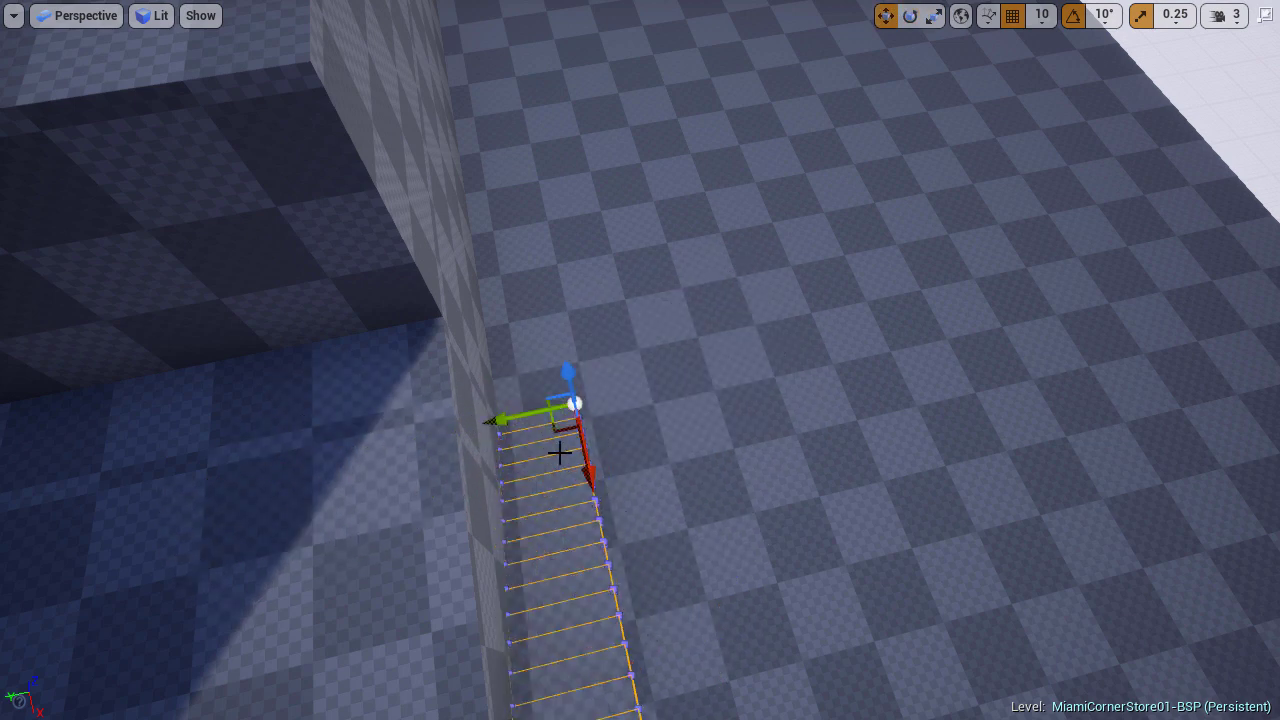
left_click_drag(601, 252, 612, 185)
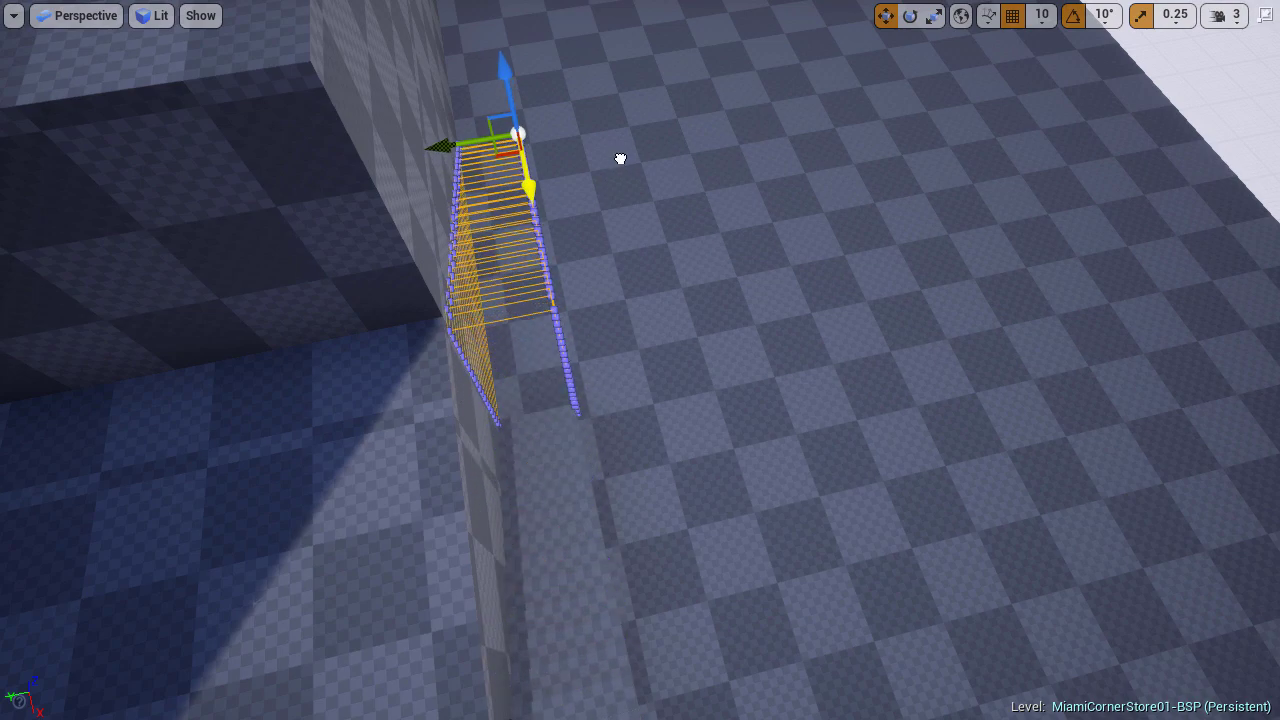
right_click_drag(668, 228, 607, 378)
Extend the landing block's rear vertices outward along the Y axis to meet the top of the rear staircase
left_click(700, 370)
right_click_drag(700, 370, 630, 350)
left_click(586, 311)
key("shift+5")
left_click(468, 263)
right_click_drag(468, 263, 600, 320)
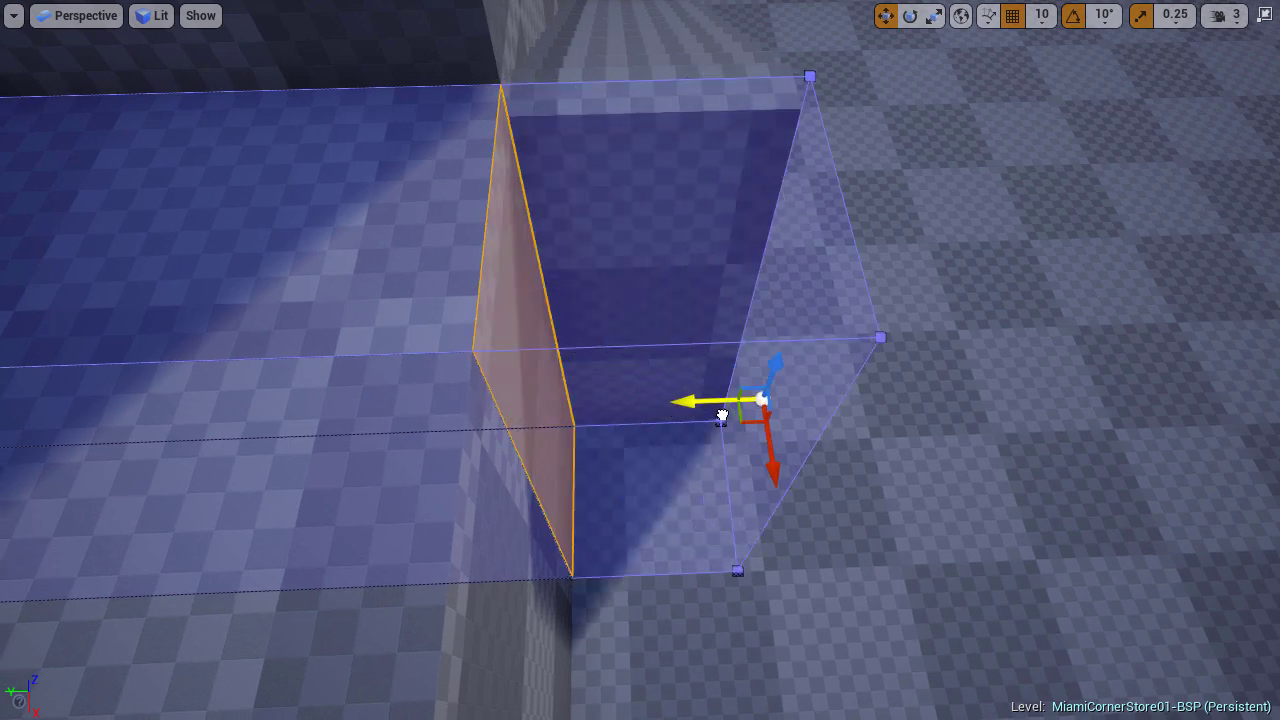
mouse_move(732, 408)
right_mouse_down()
mouse_move(838, 288)
mouse_move(831, 198)
right_mouse_up()
key("Escape")
Play-test from the floor behind the building, climbing the rear staircase to the landing and heading back down
mouse_move(831, 286)
right_mouse_down()
mouse_move(1000, 320)
mouse_move(754, 338)
mouse_move(680, 380)
right_mouse_up()
right_click(648, 440)
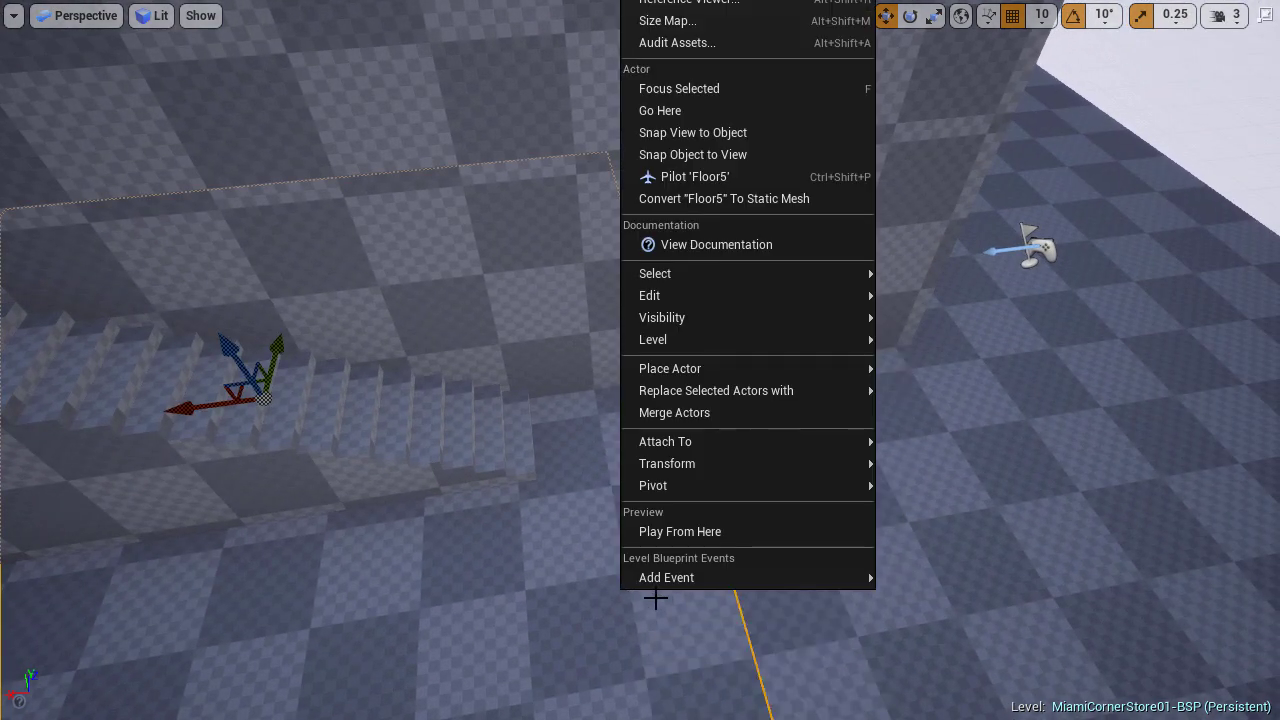
left_click(698, 537)
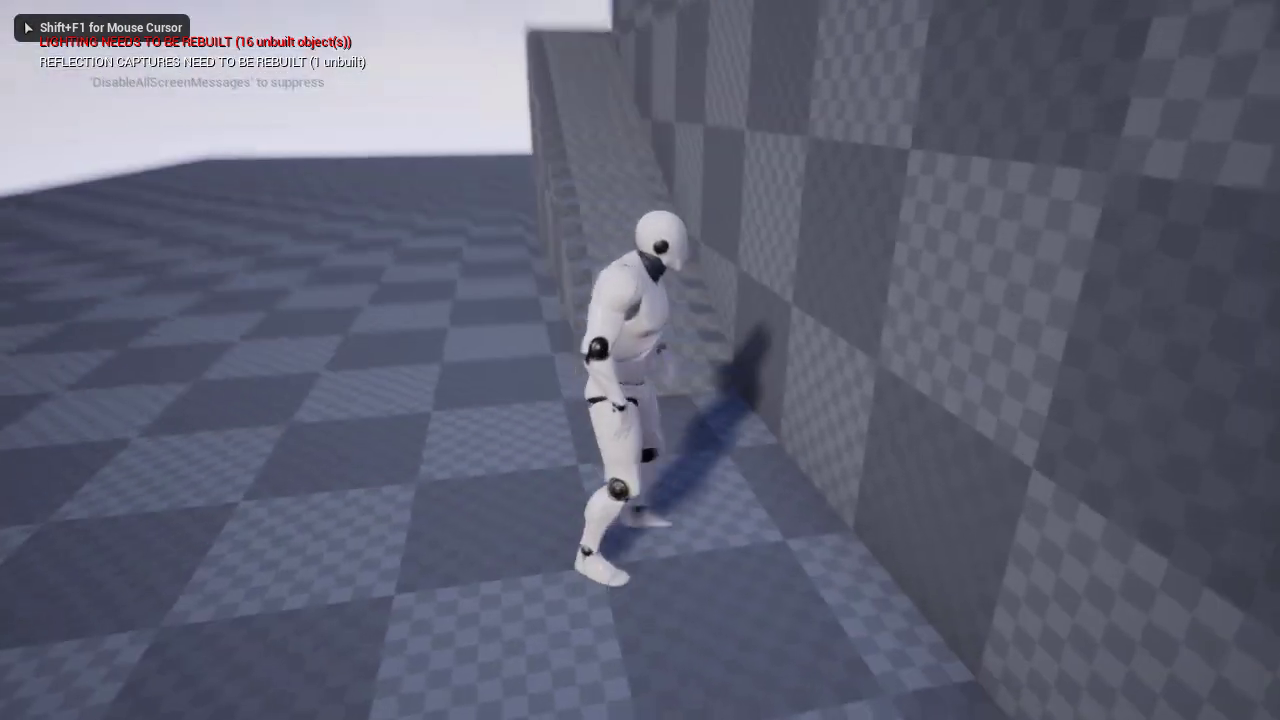
key("w")
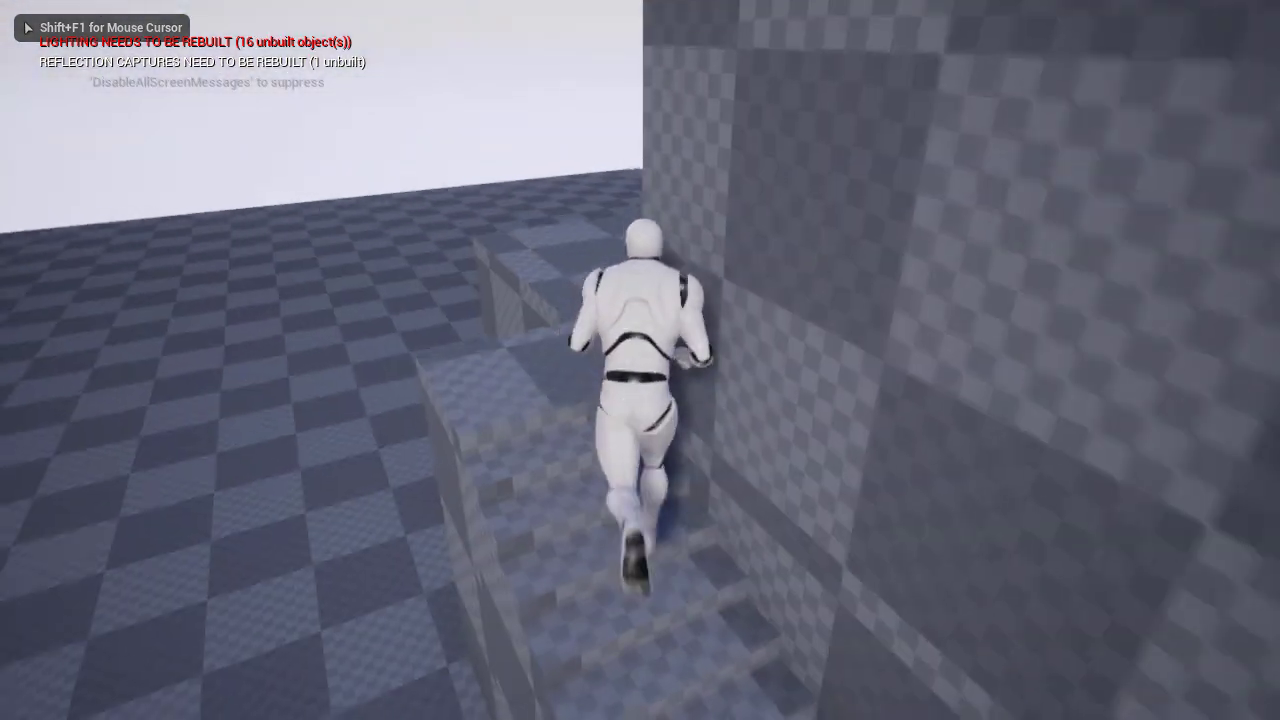
key("a")
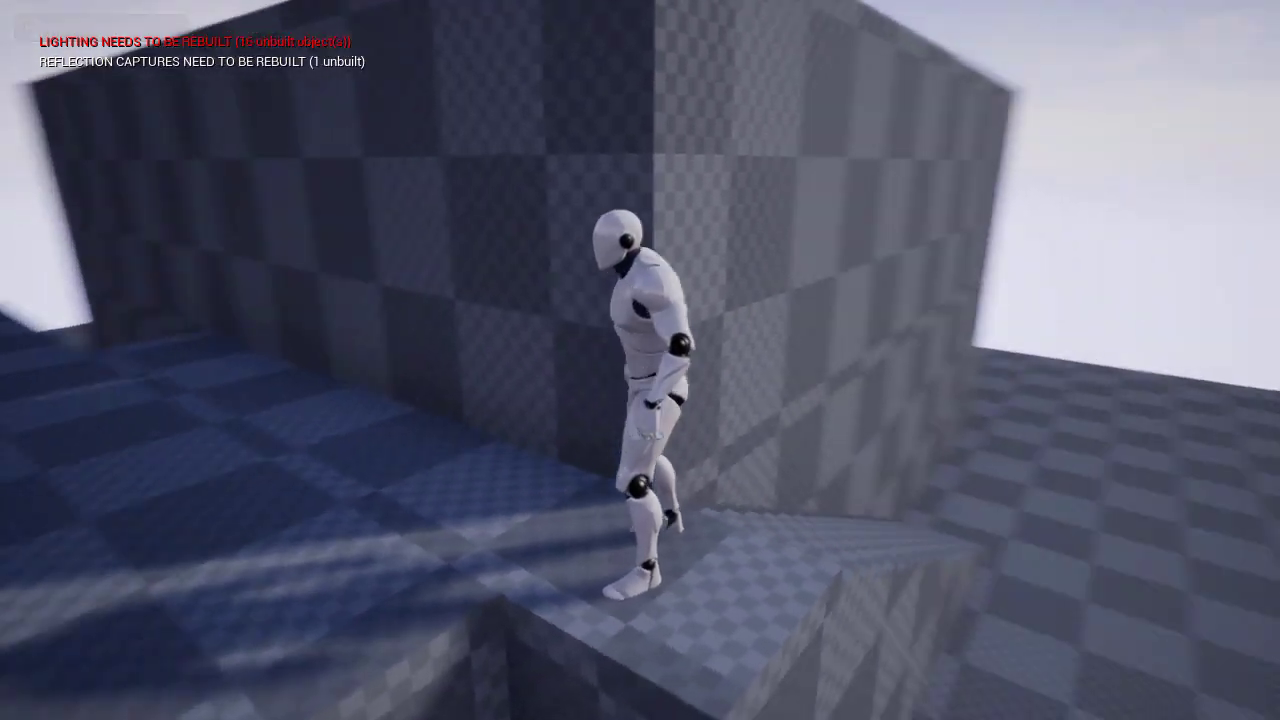
key("d")
key("w")
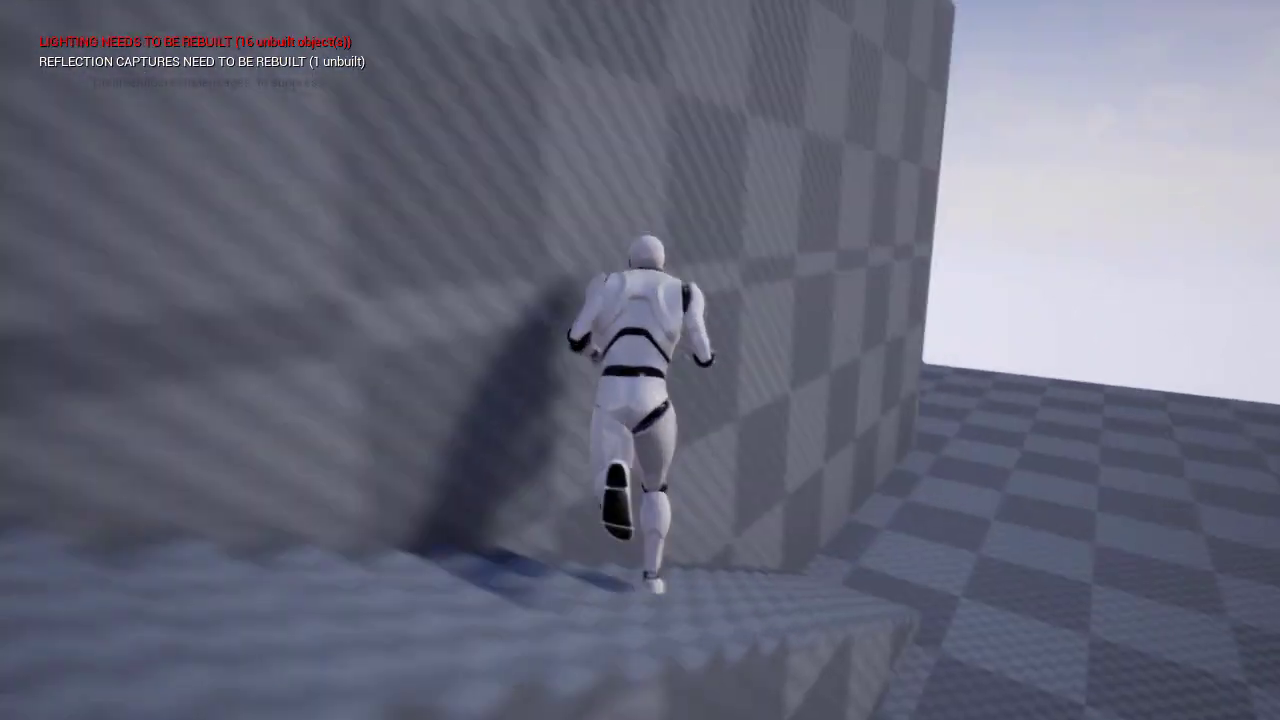
Run the character around the building to review its exterior scale, end the play session, and restore the full editor layout
key("d")
key("d")
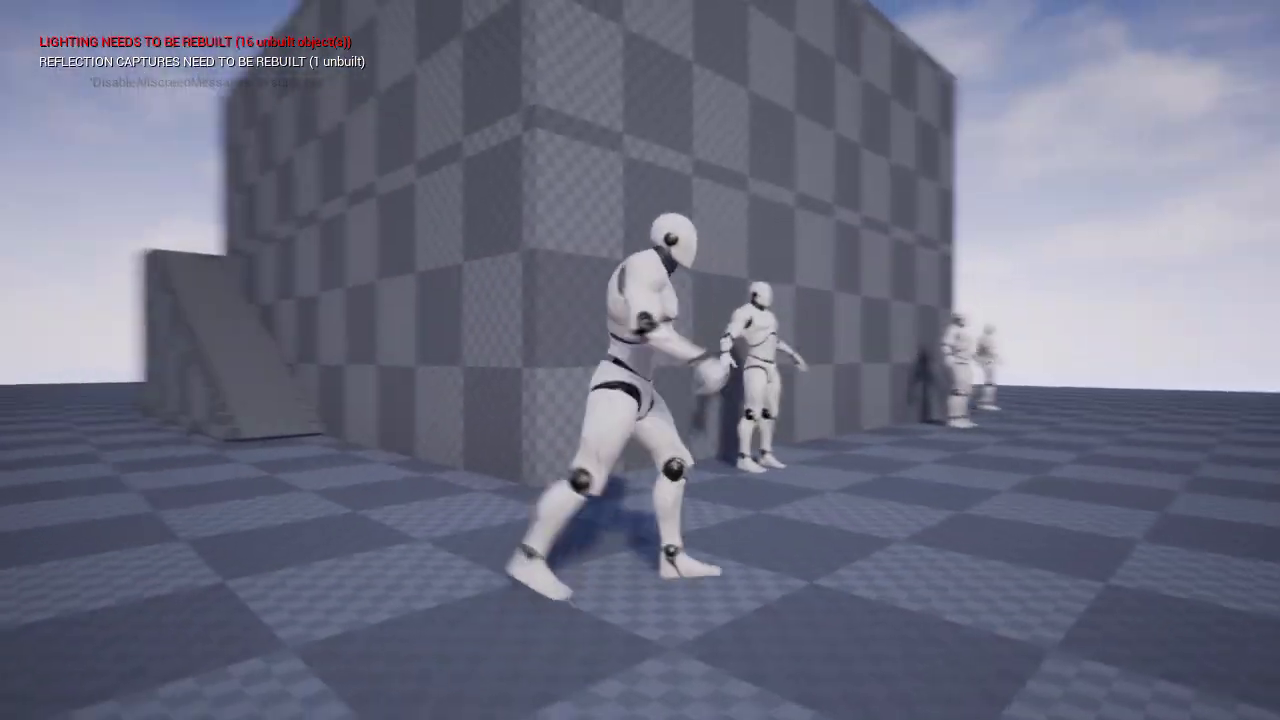
key("w")
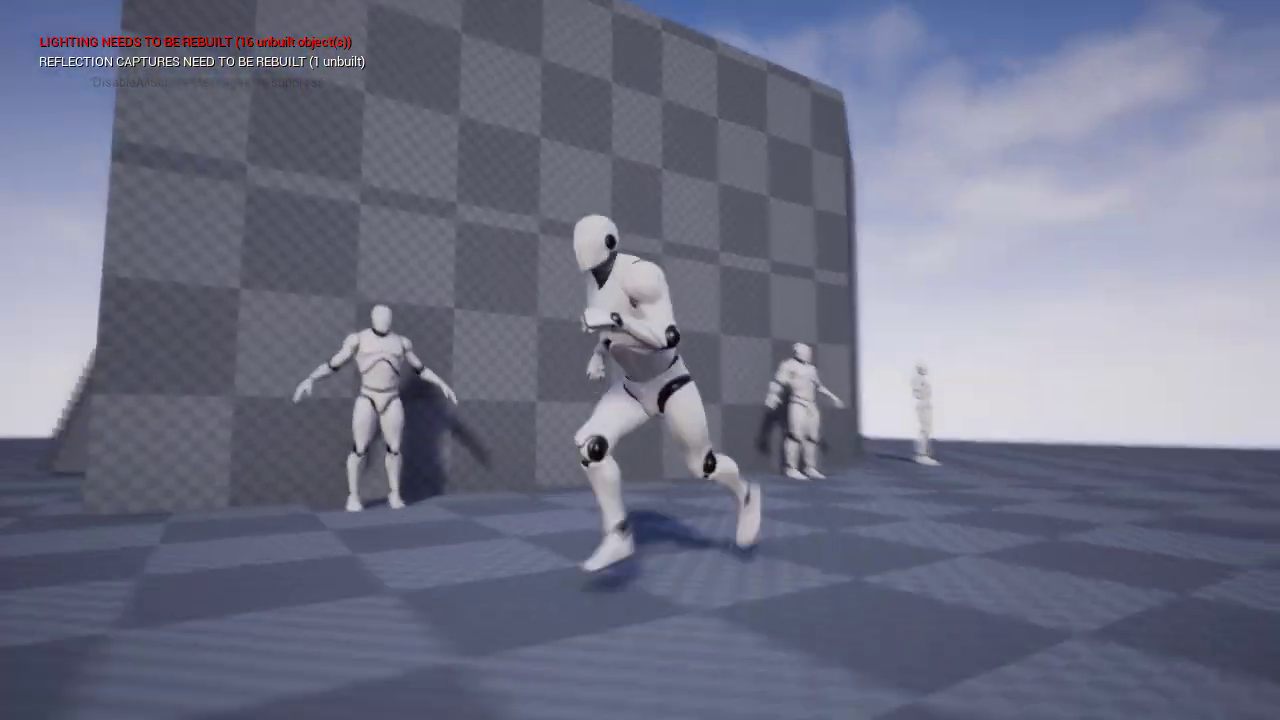
key("d")
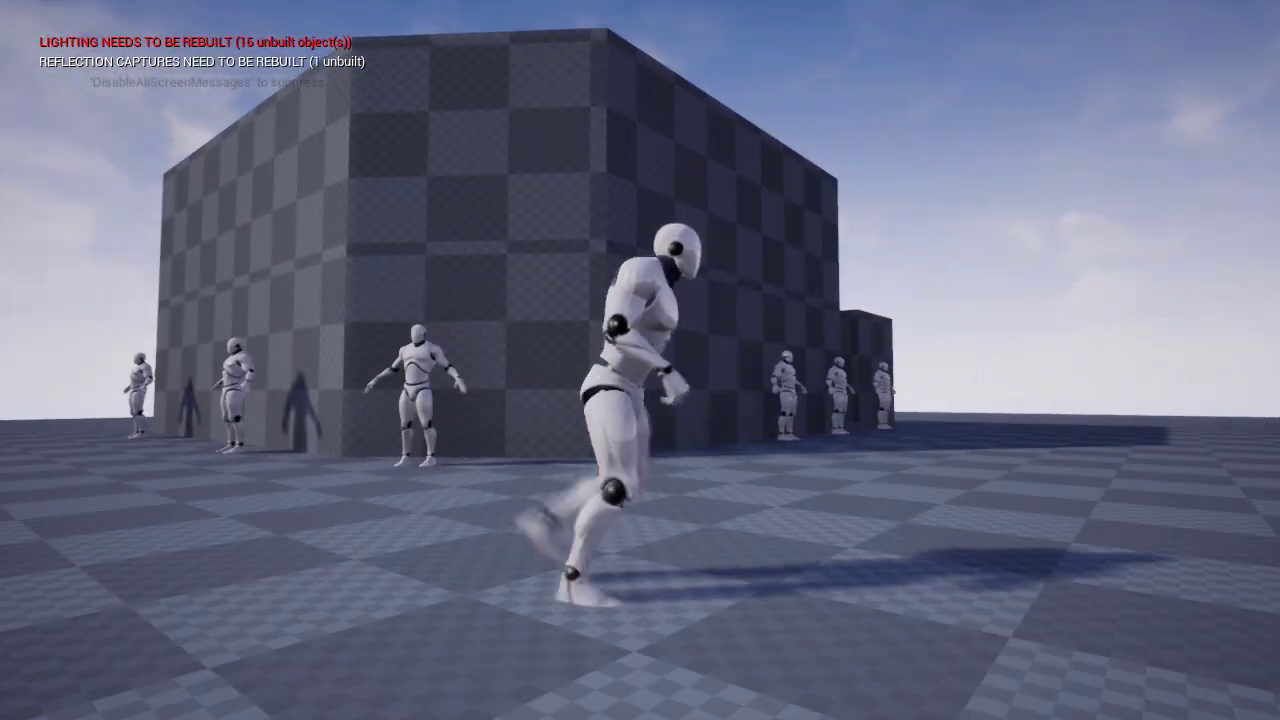
key("w")
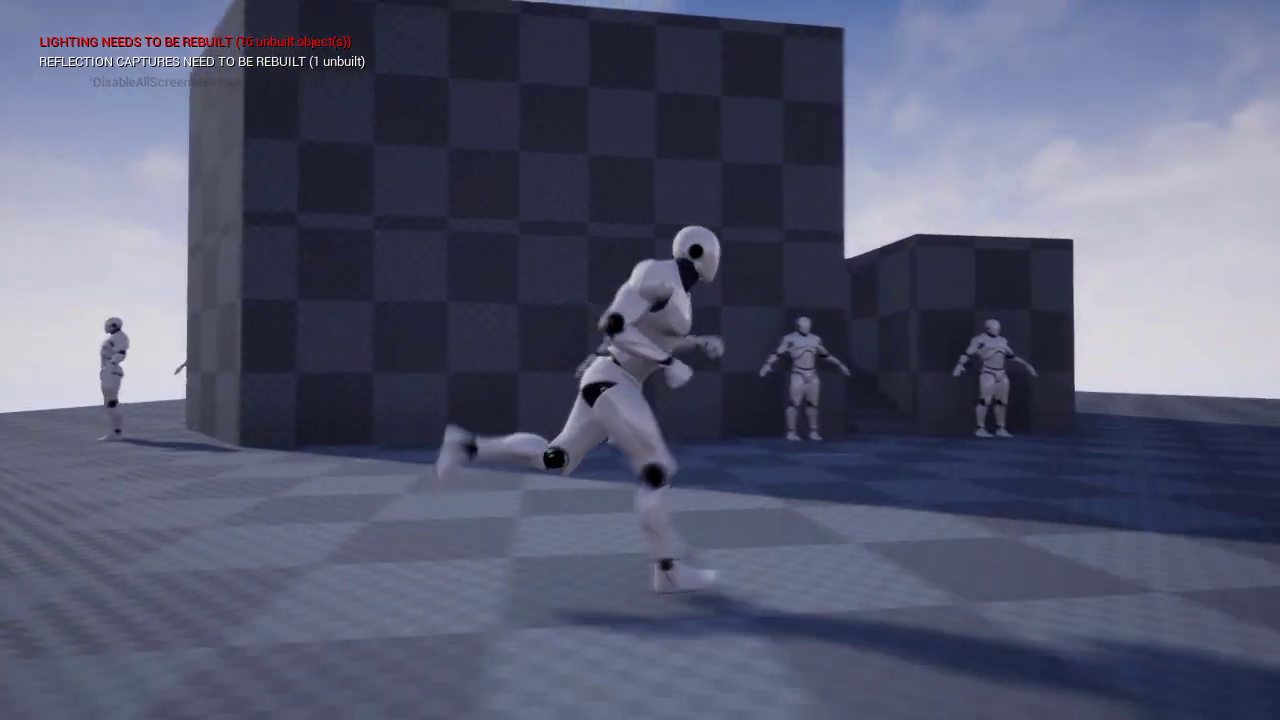
key("w")
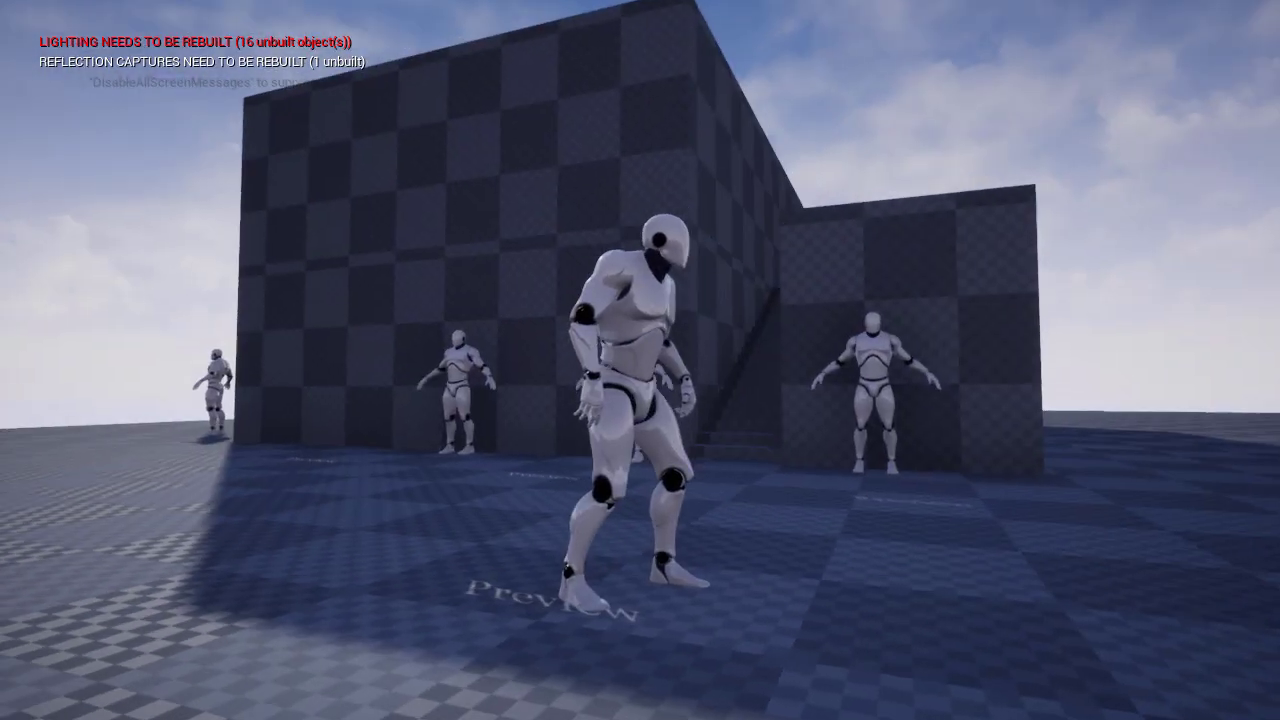
key("Escape")
right_click_drag(350, 394, 372, 430)
key("F11")
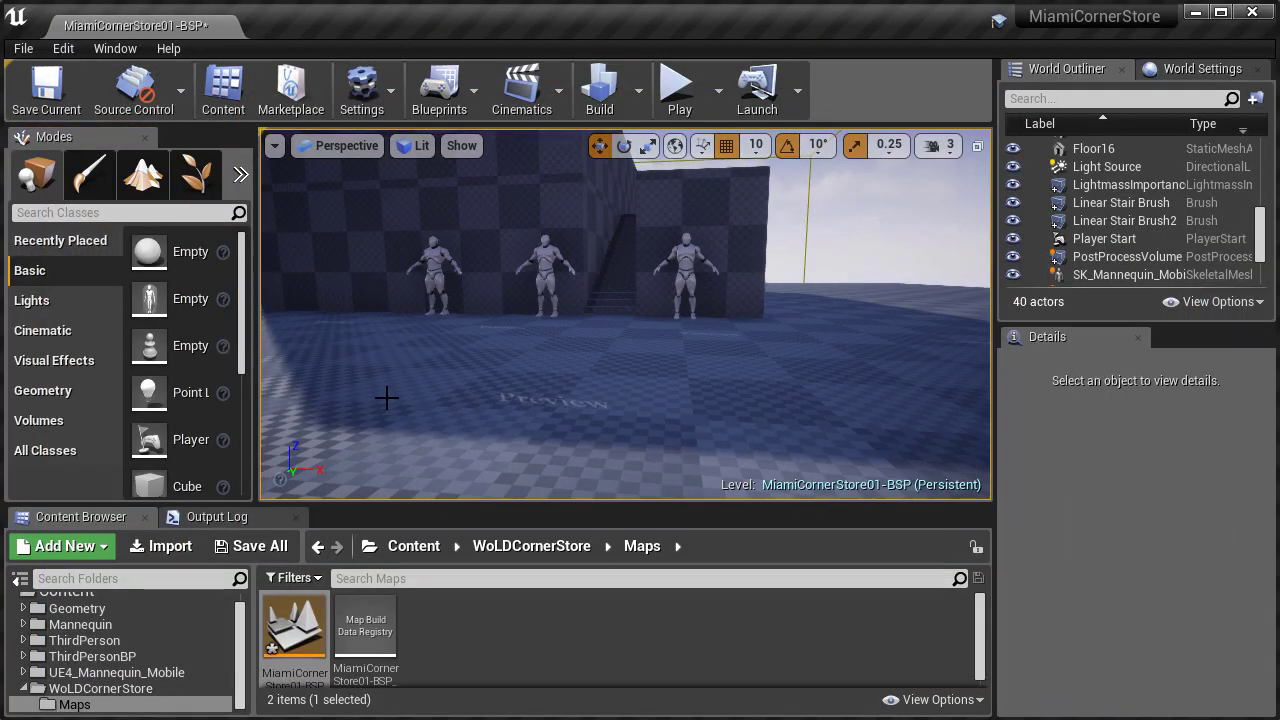